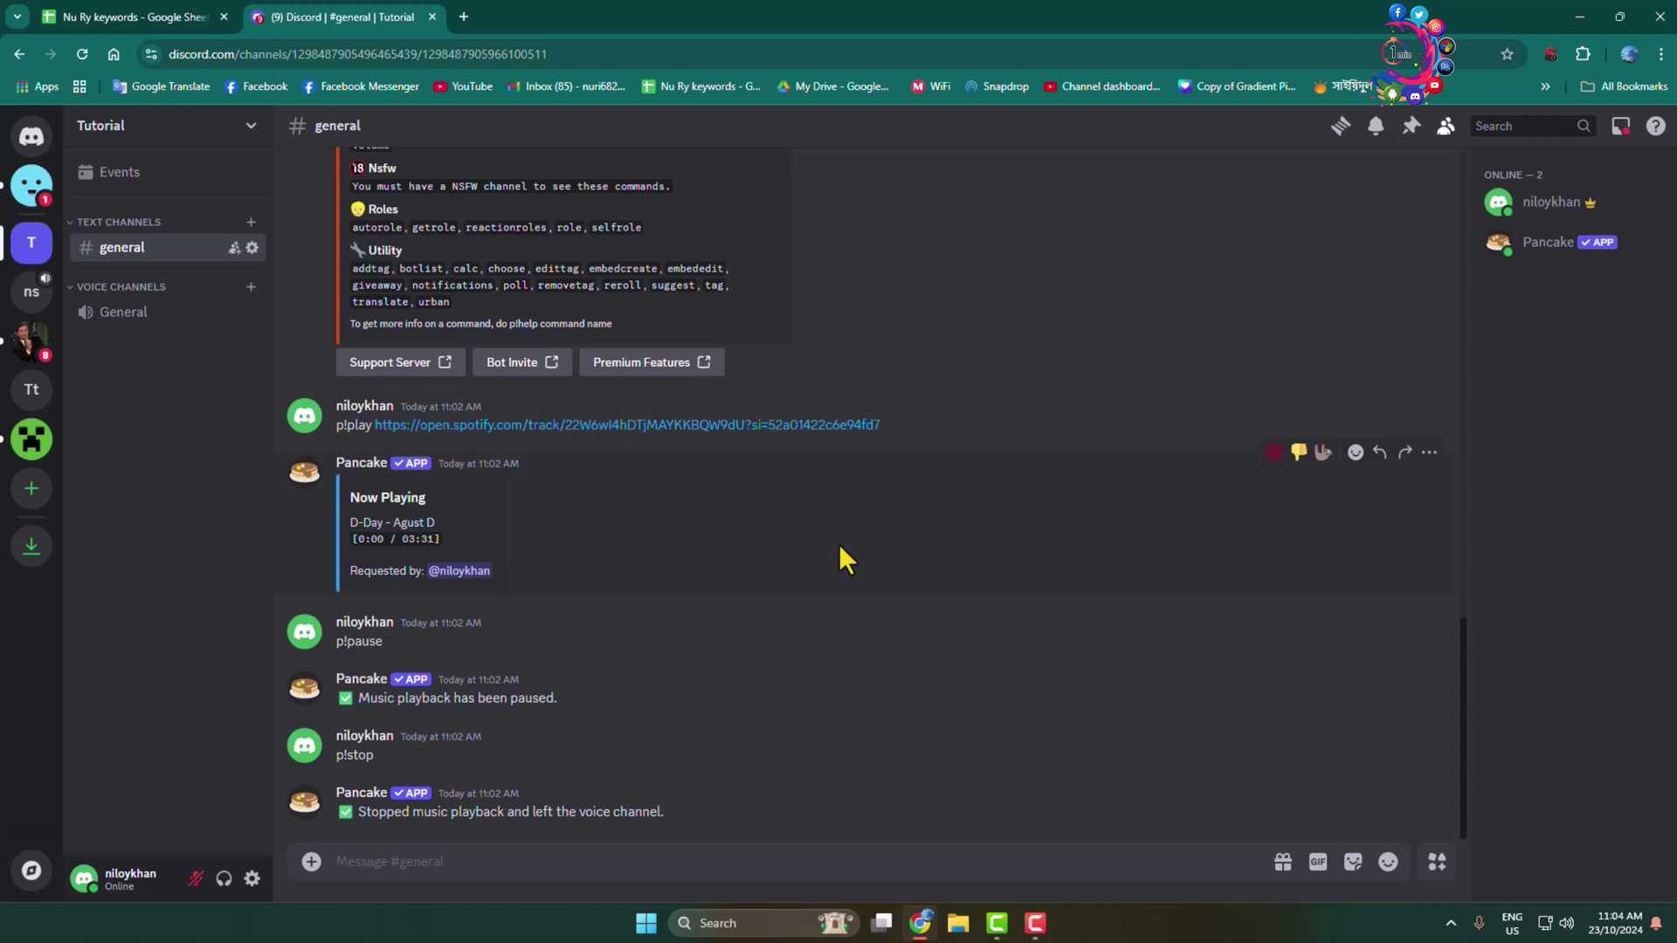
Open carl.gg in a new browser tab
left_click(463, 16)
type("carl")
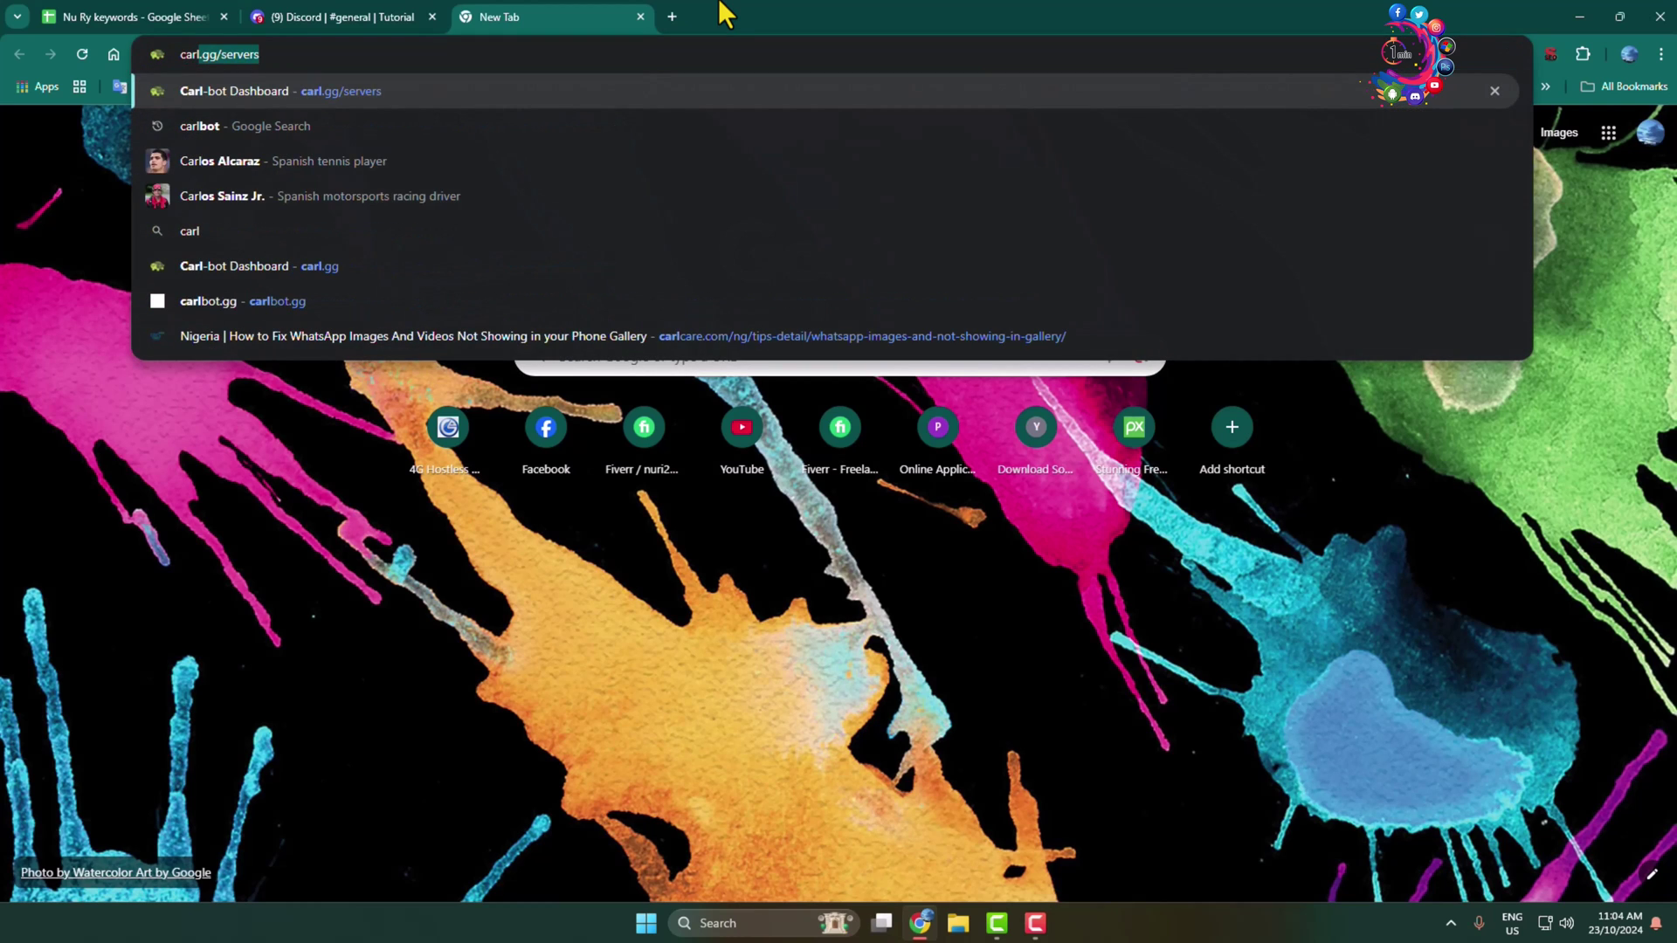
type(".gg")
key("Return")
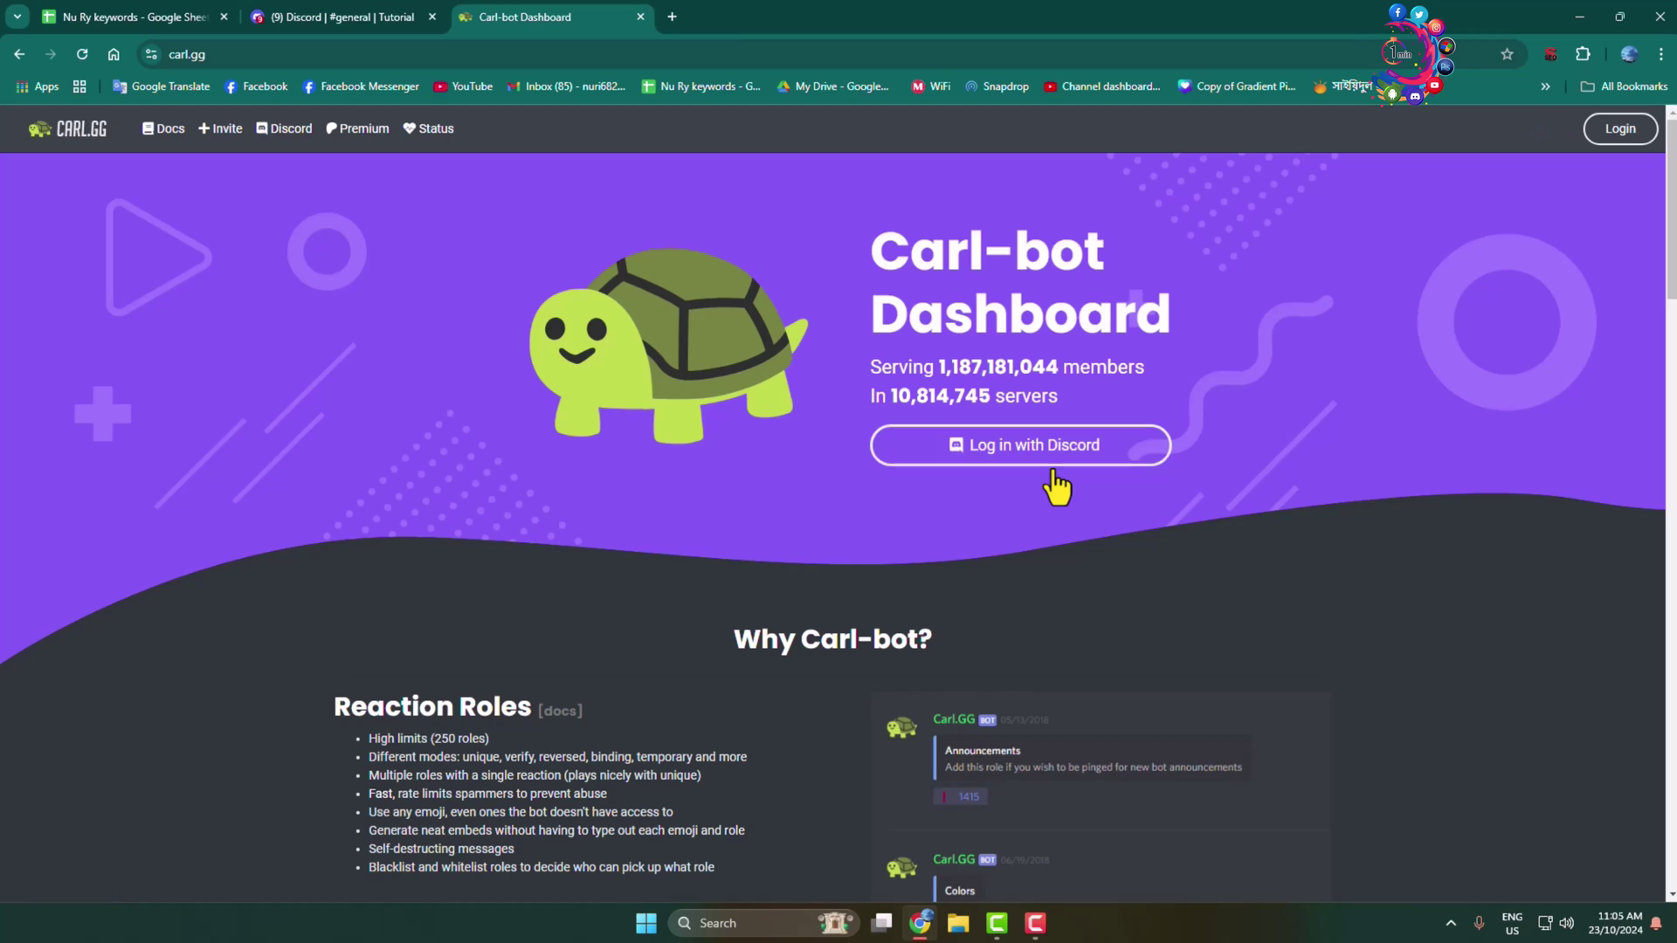
Log in with Discord, authorize carl-bot for the Tutorial server, and pass the captcha
left_click(997, 463)
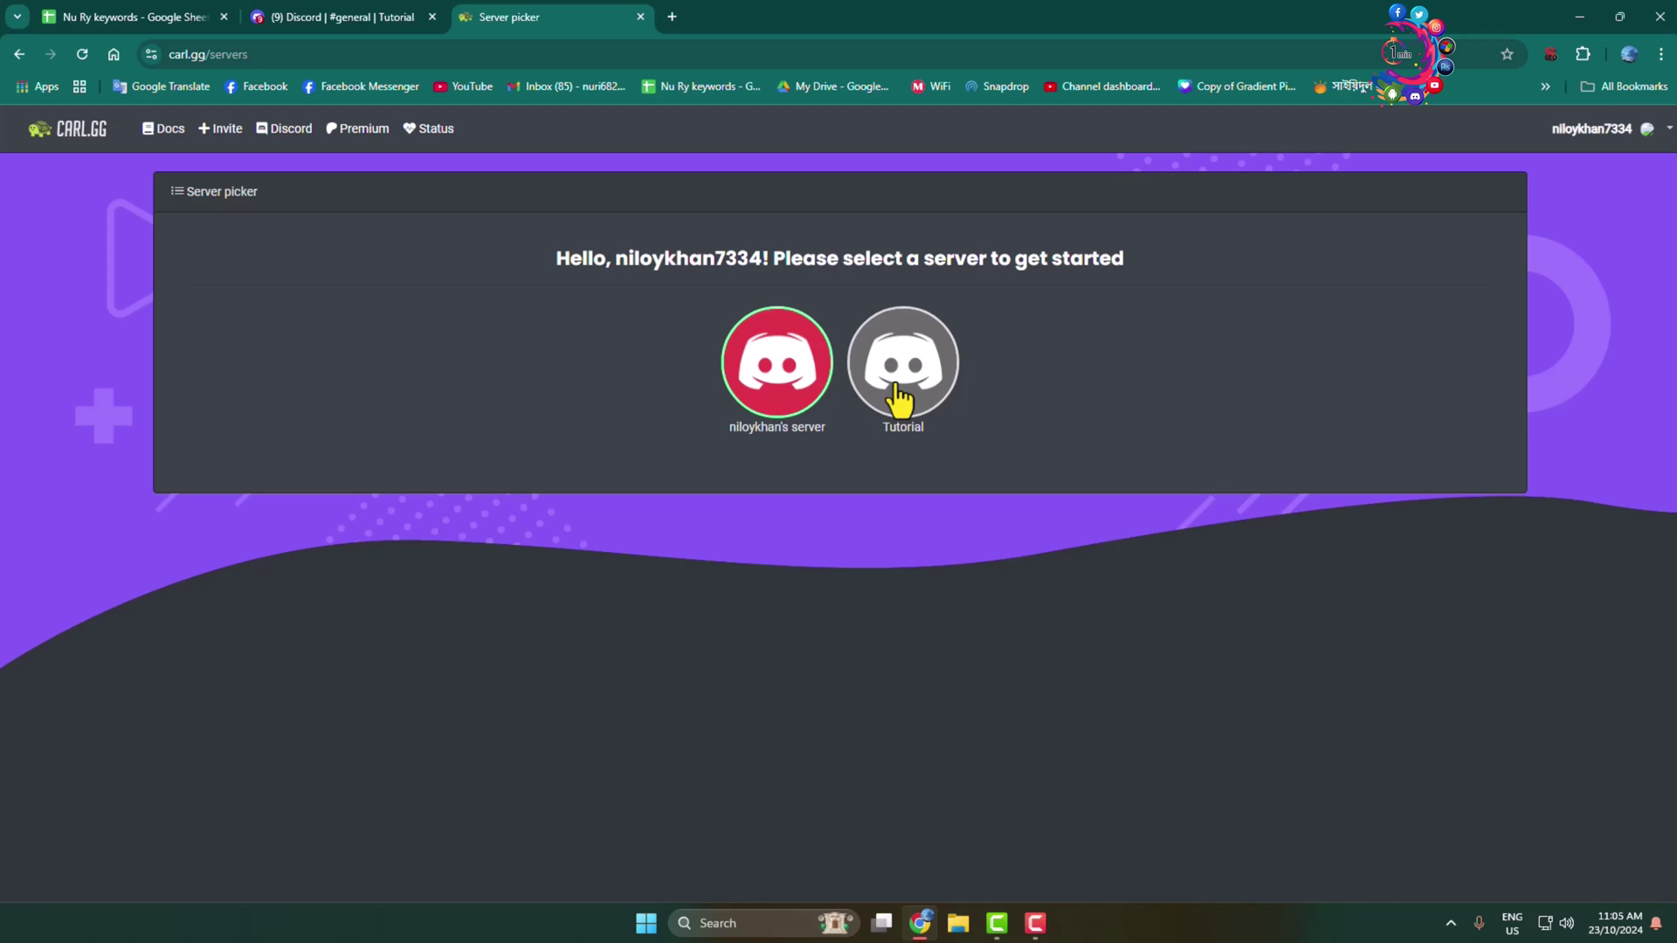
left_click(902, 386)
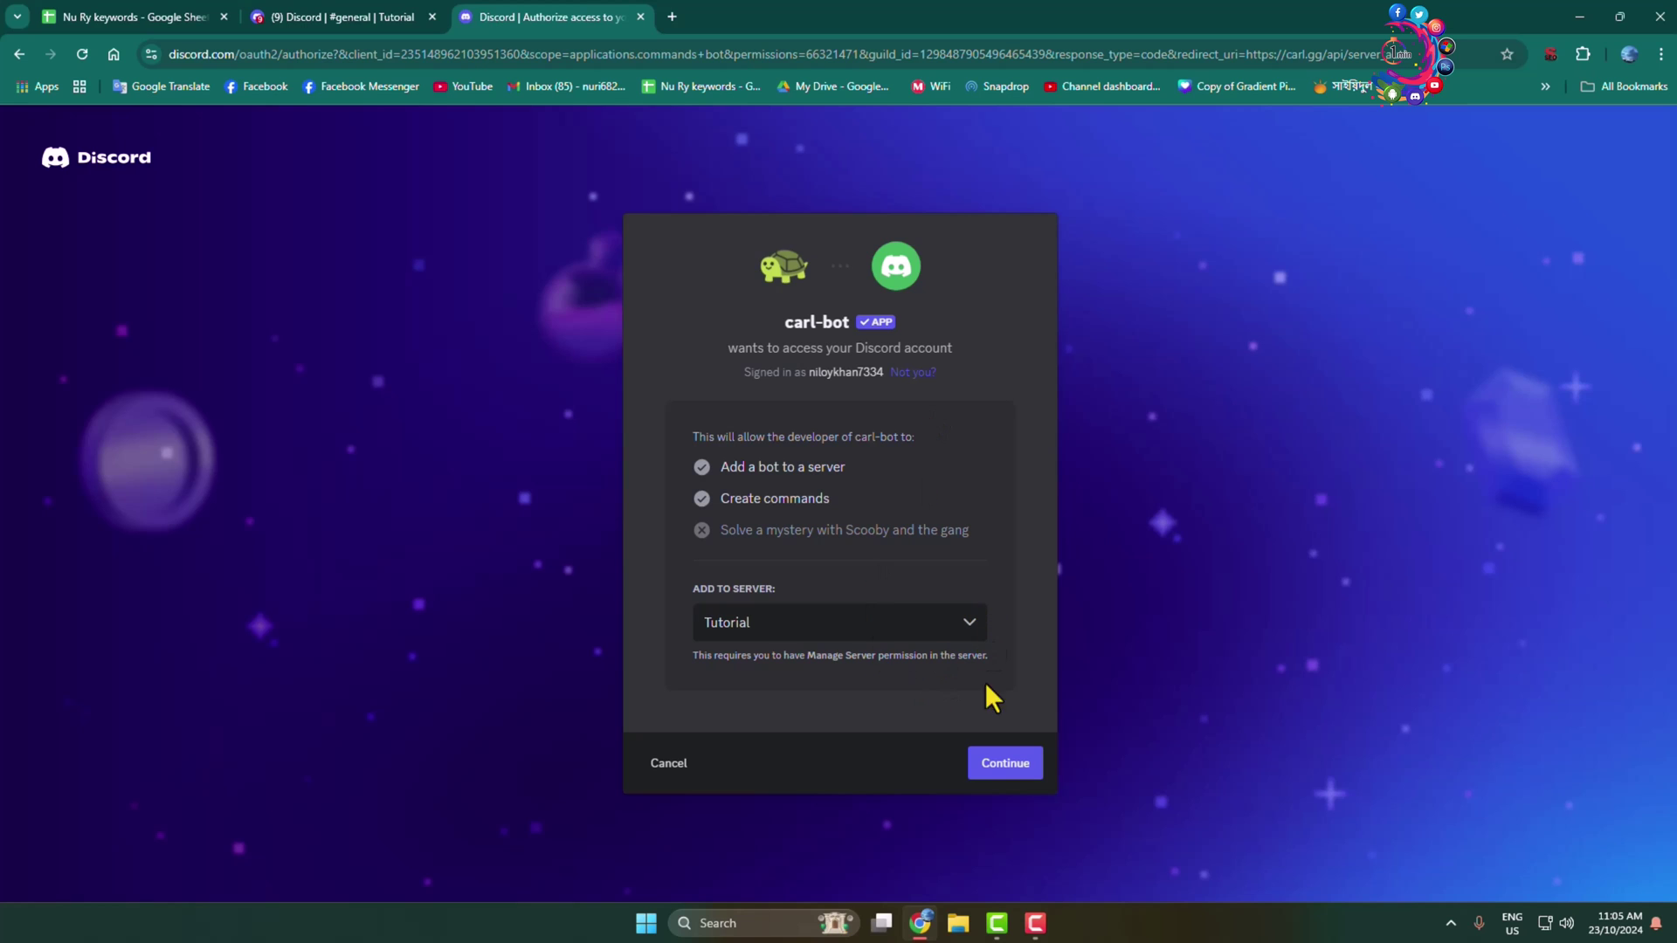
left_click(995, 764)
left_click(1007, 834)
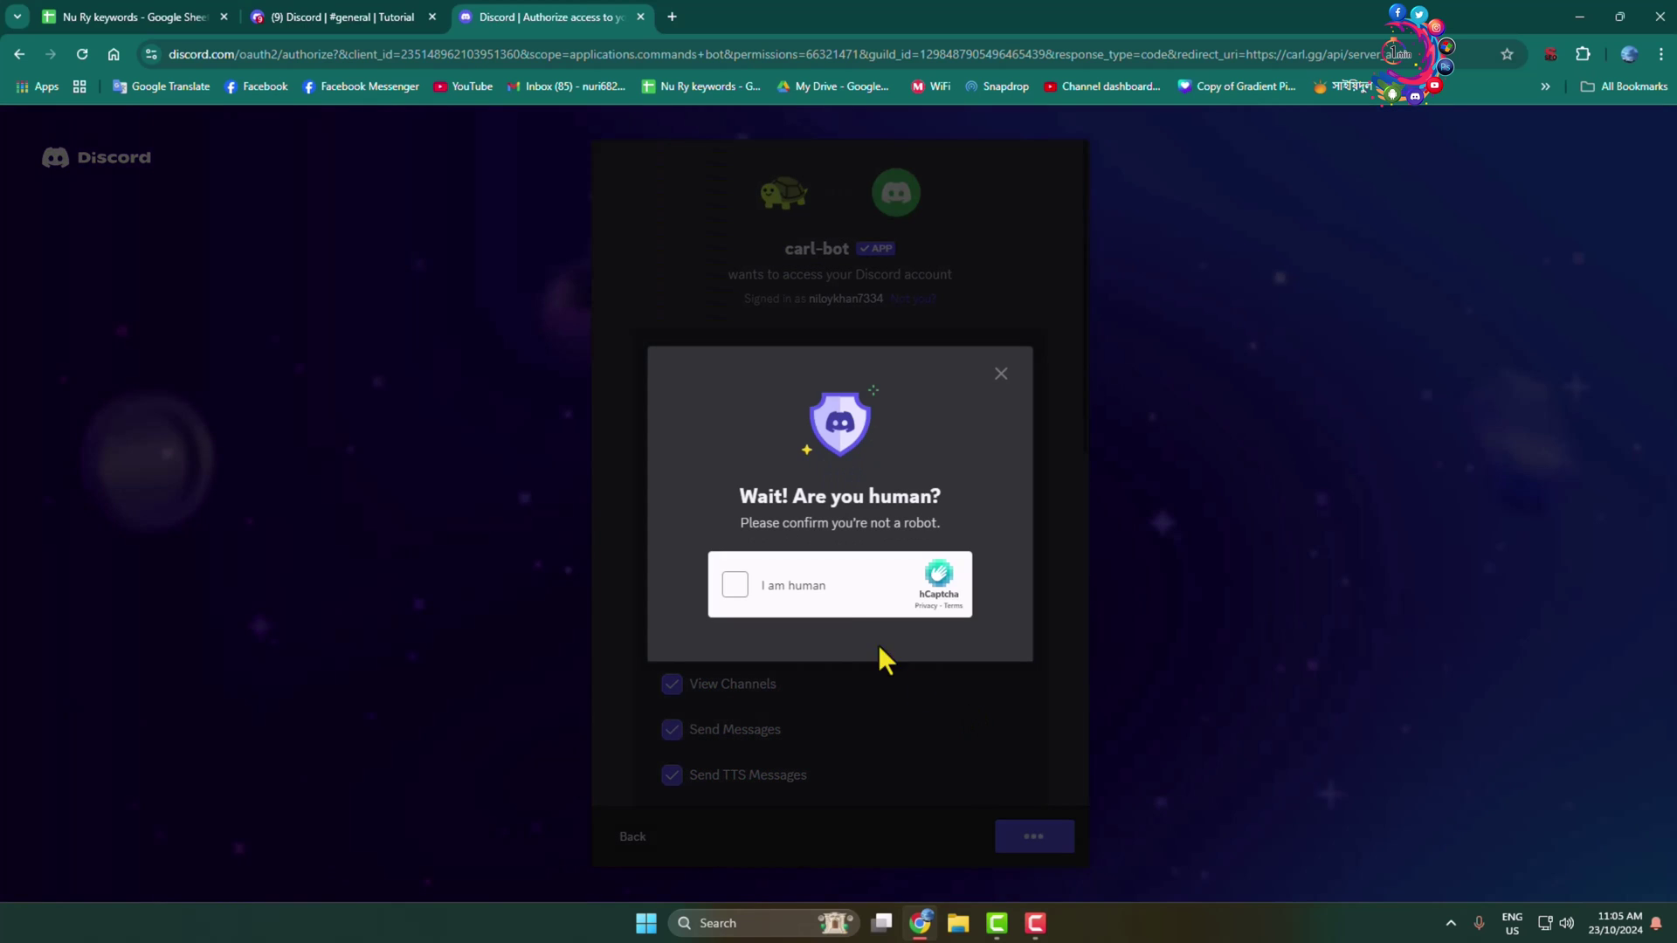
left_click(776, 609)
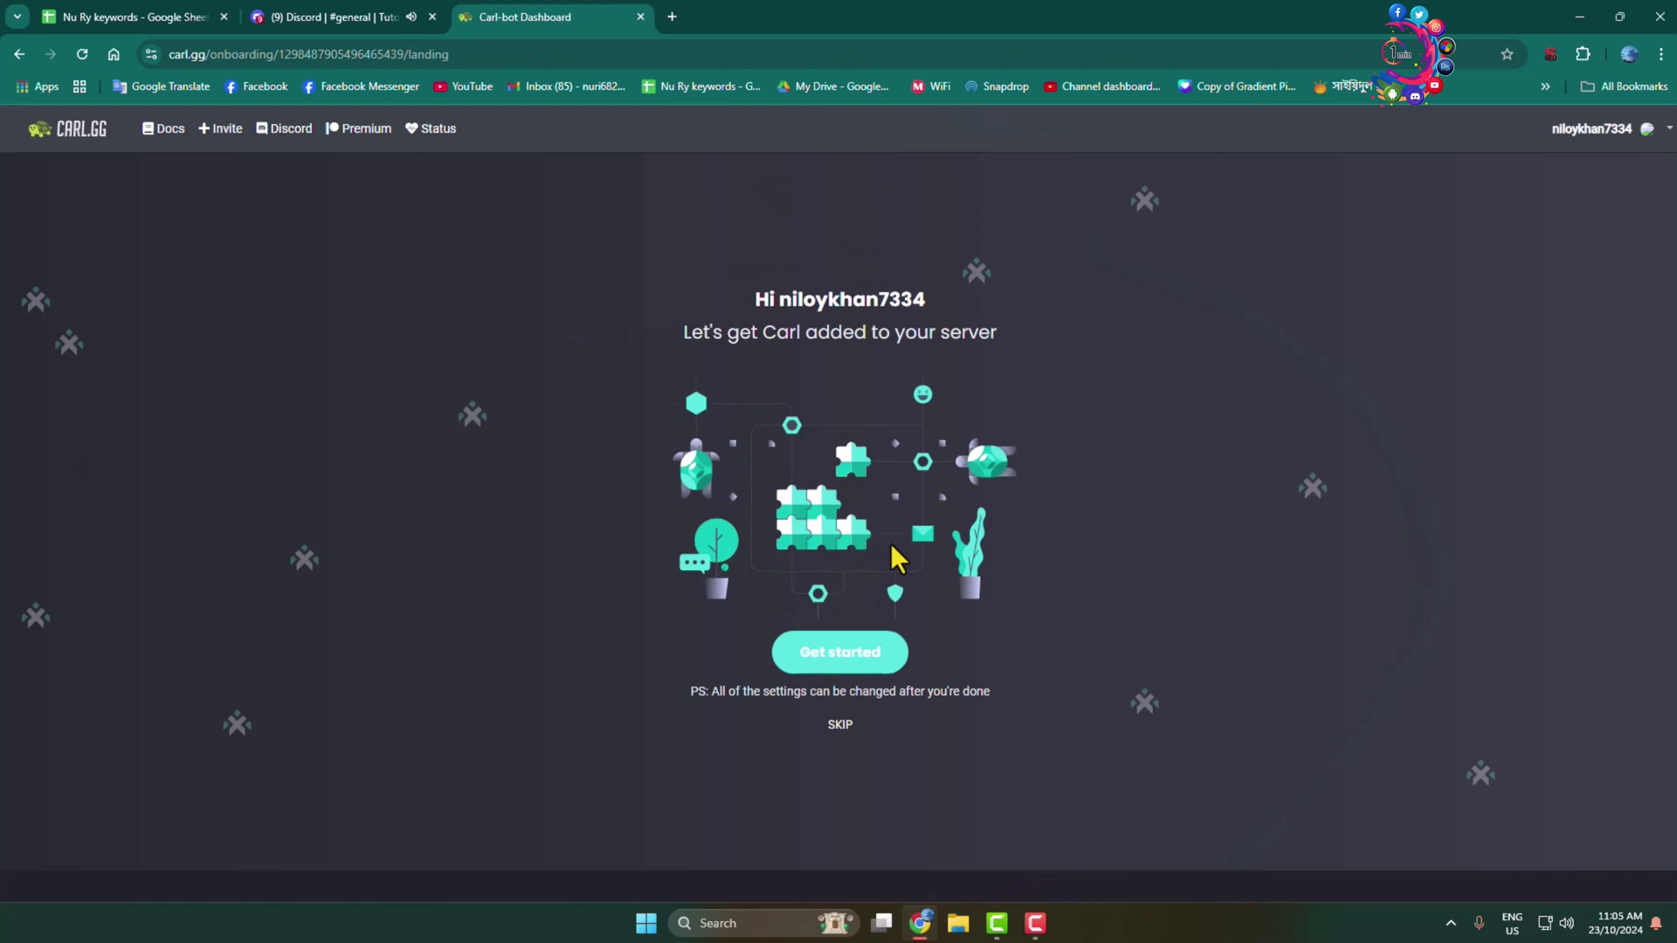
left_click(347, 12)
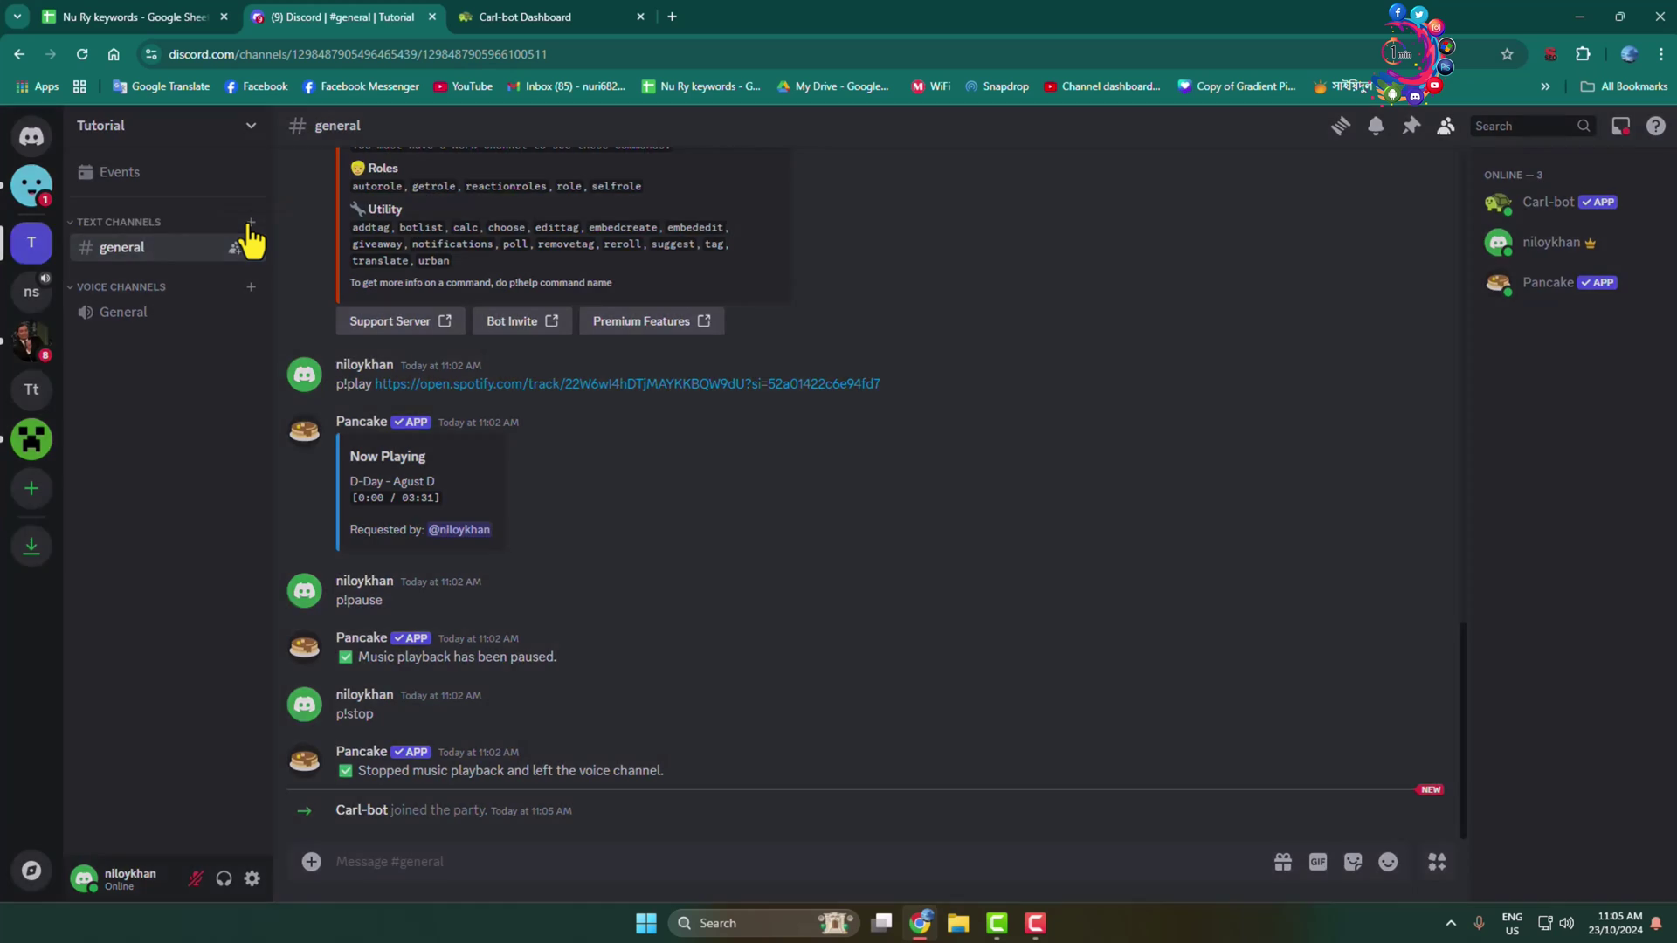
Create a text channel named 'welcome' under Text Channels in Tutorial
left_click(250, 223)
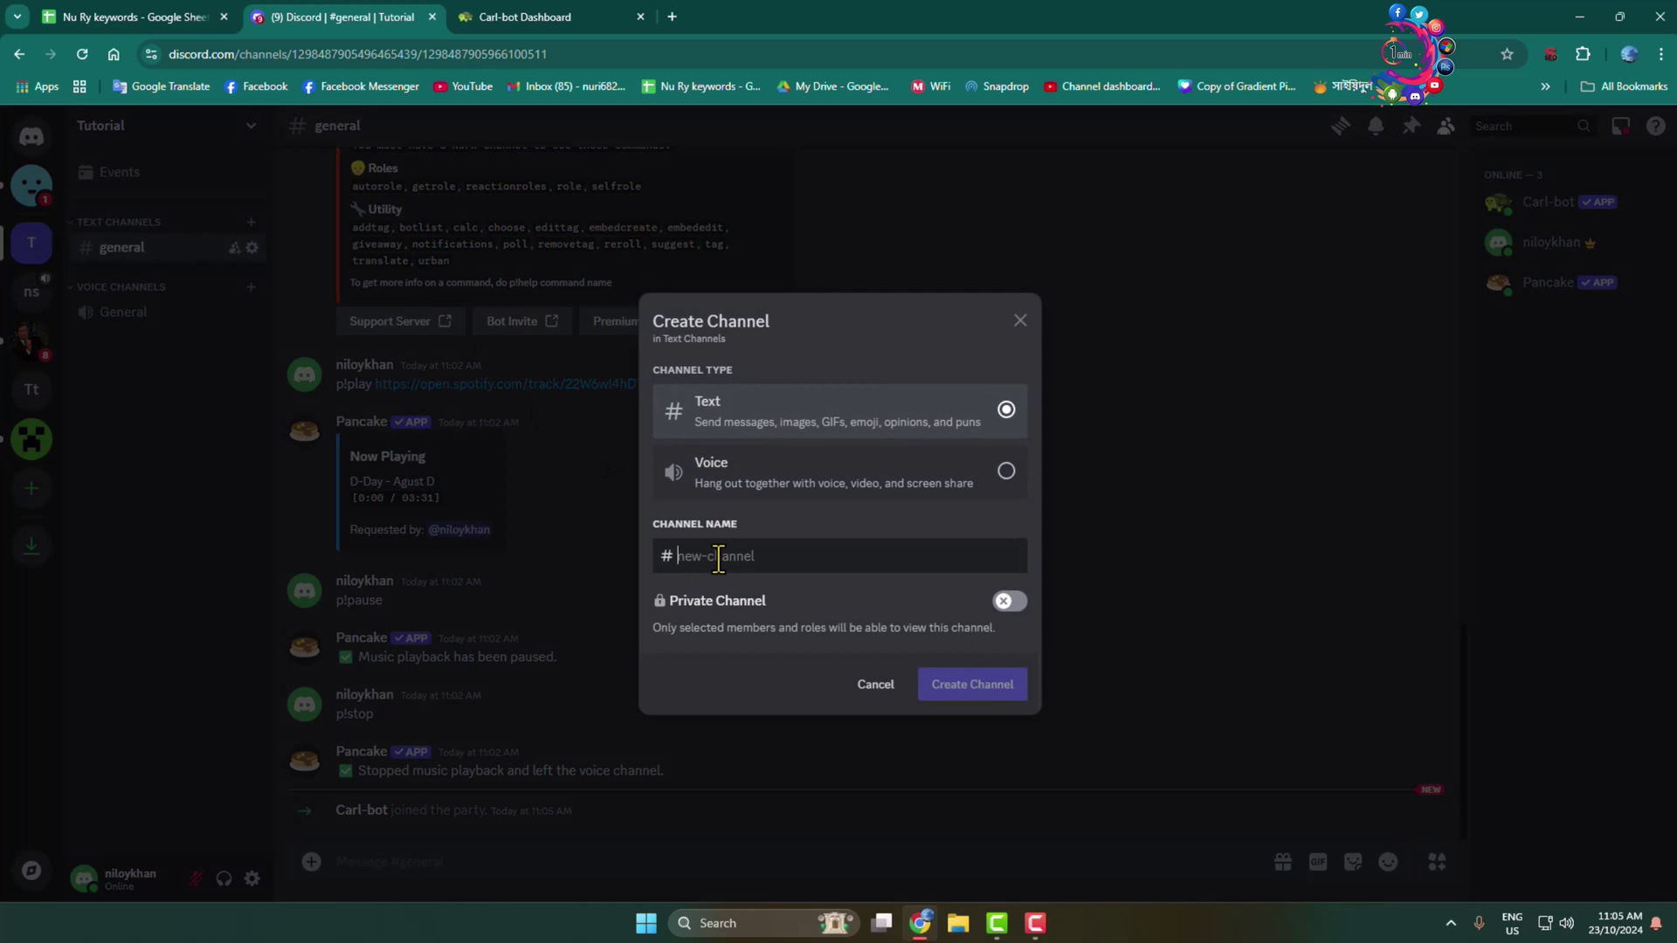
type("welcome")
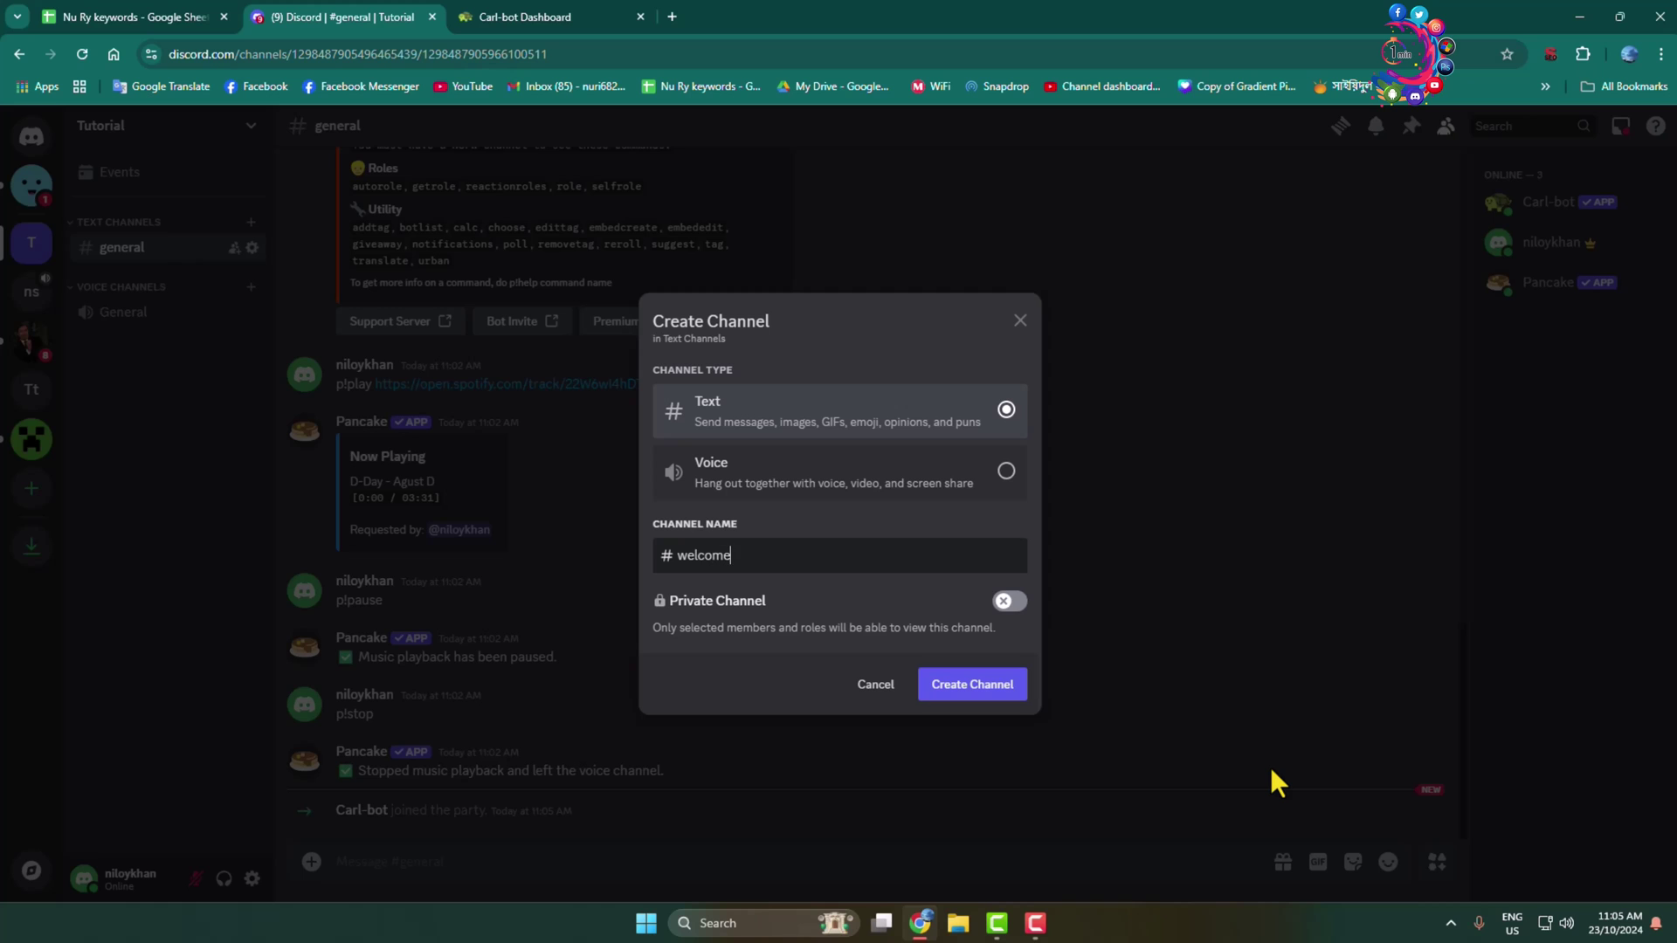
left_click(1009, 685)
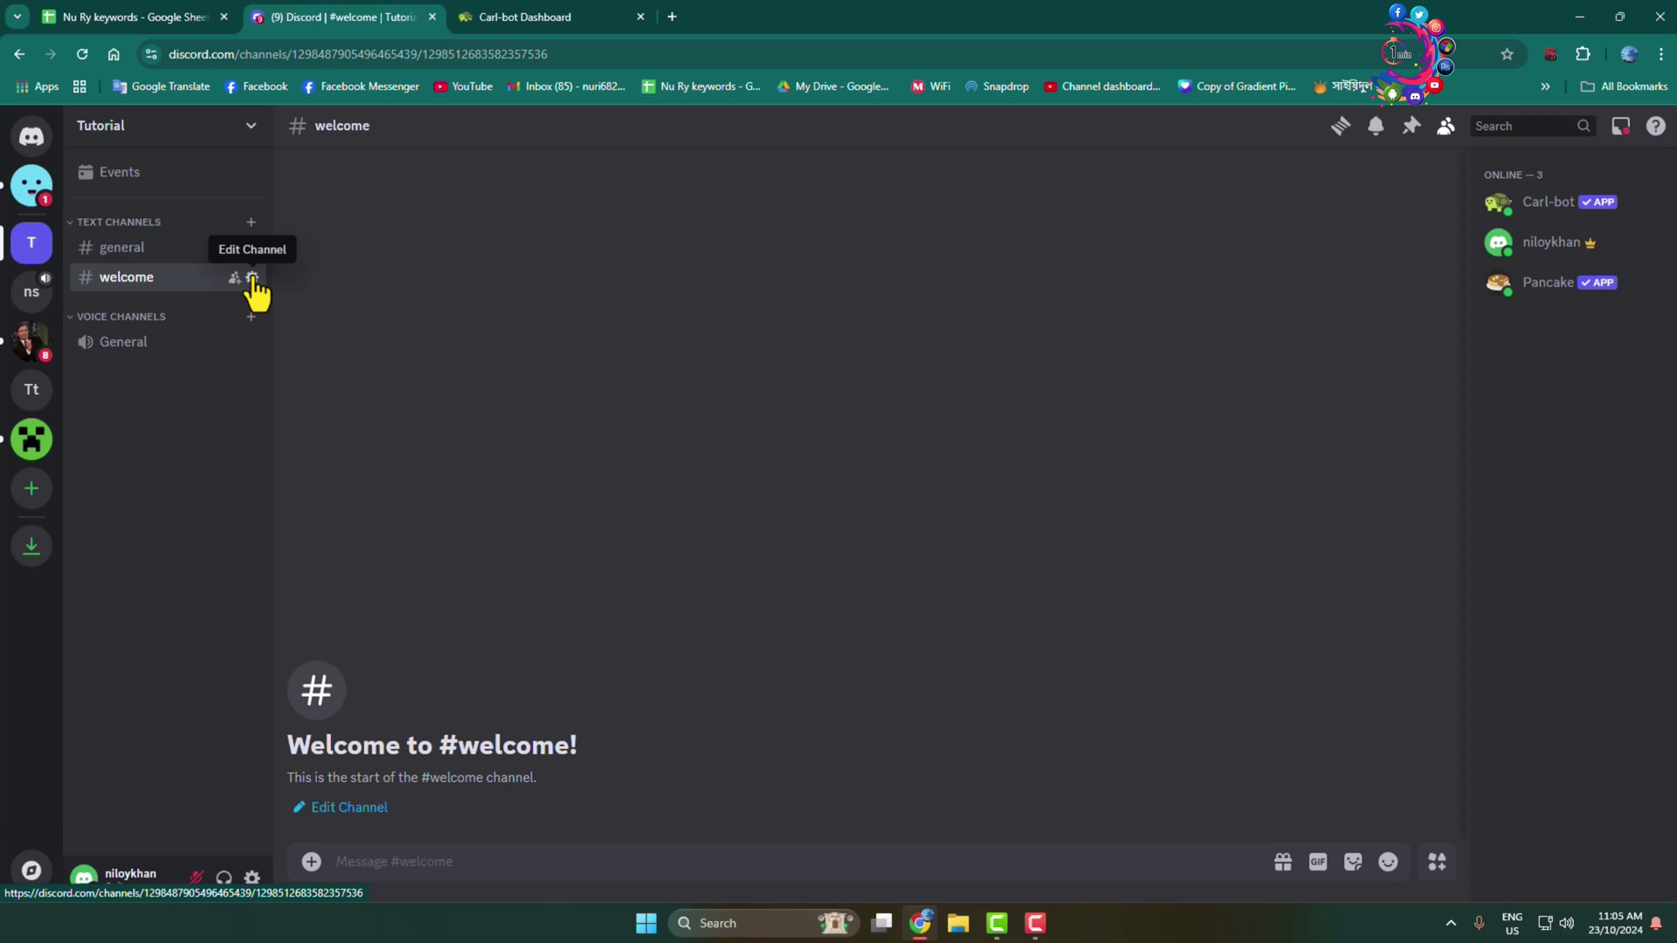
left_click(252, 278)
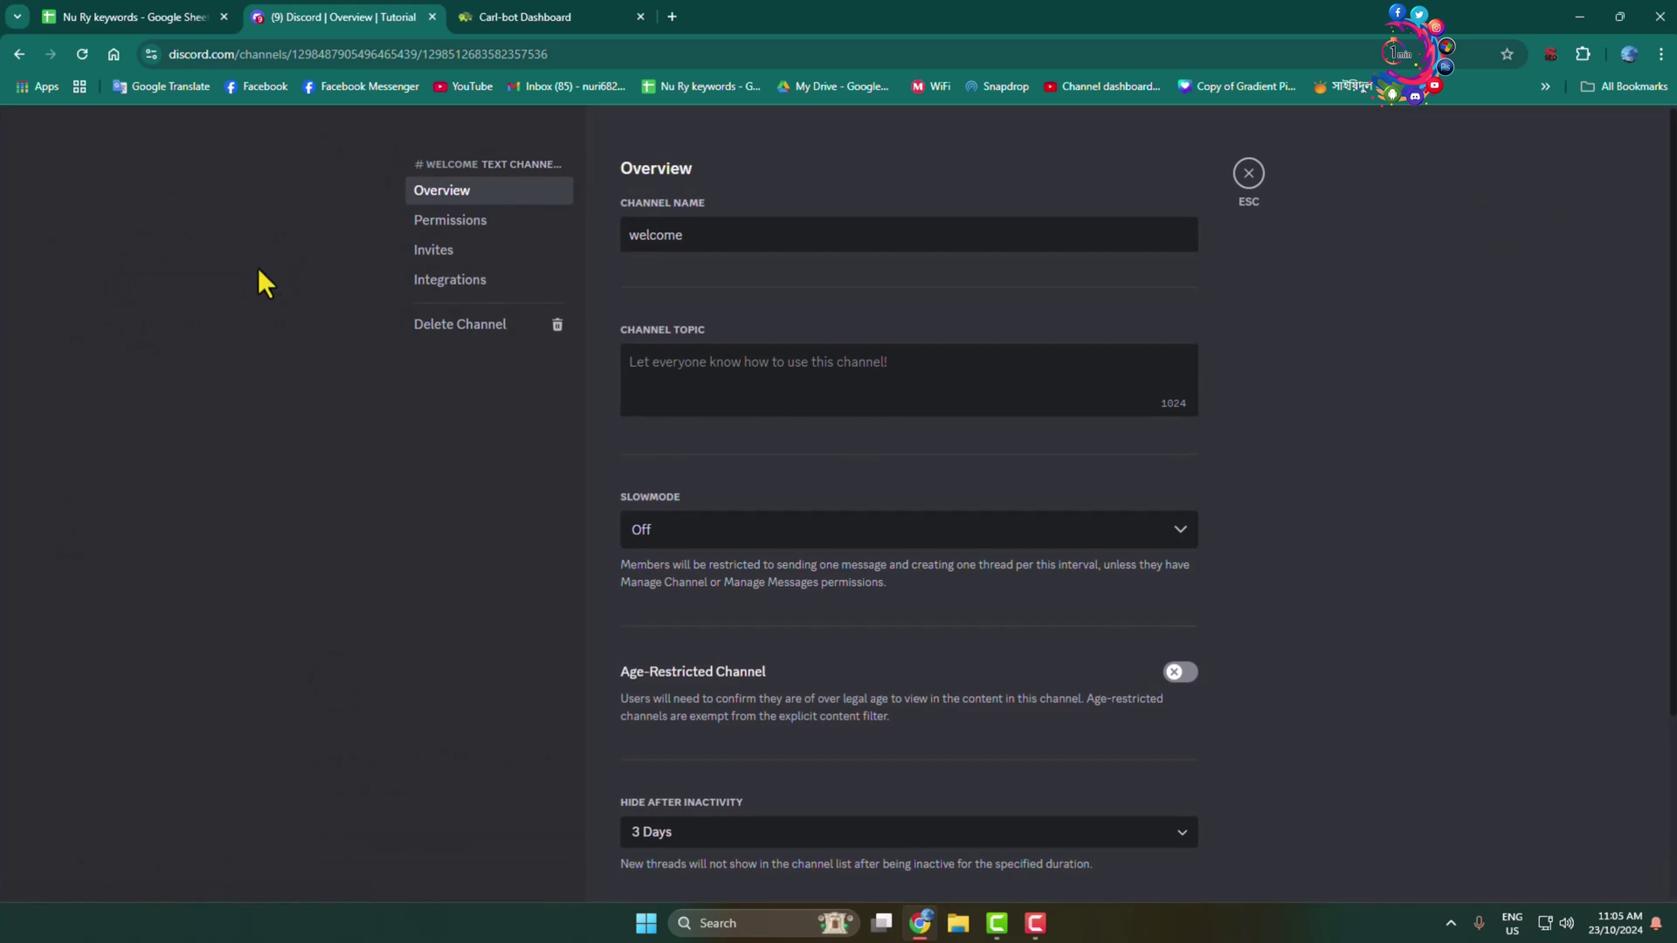
left_click(479, 229)
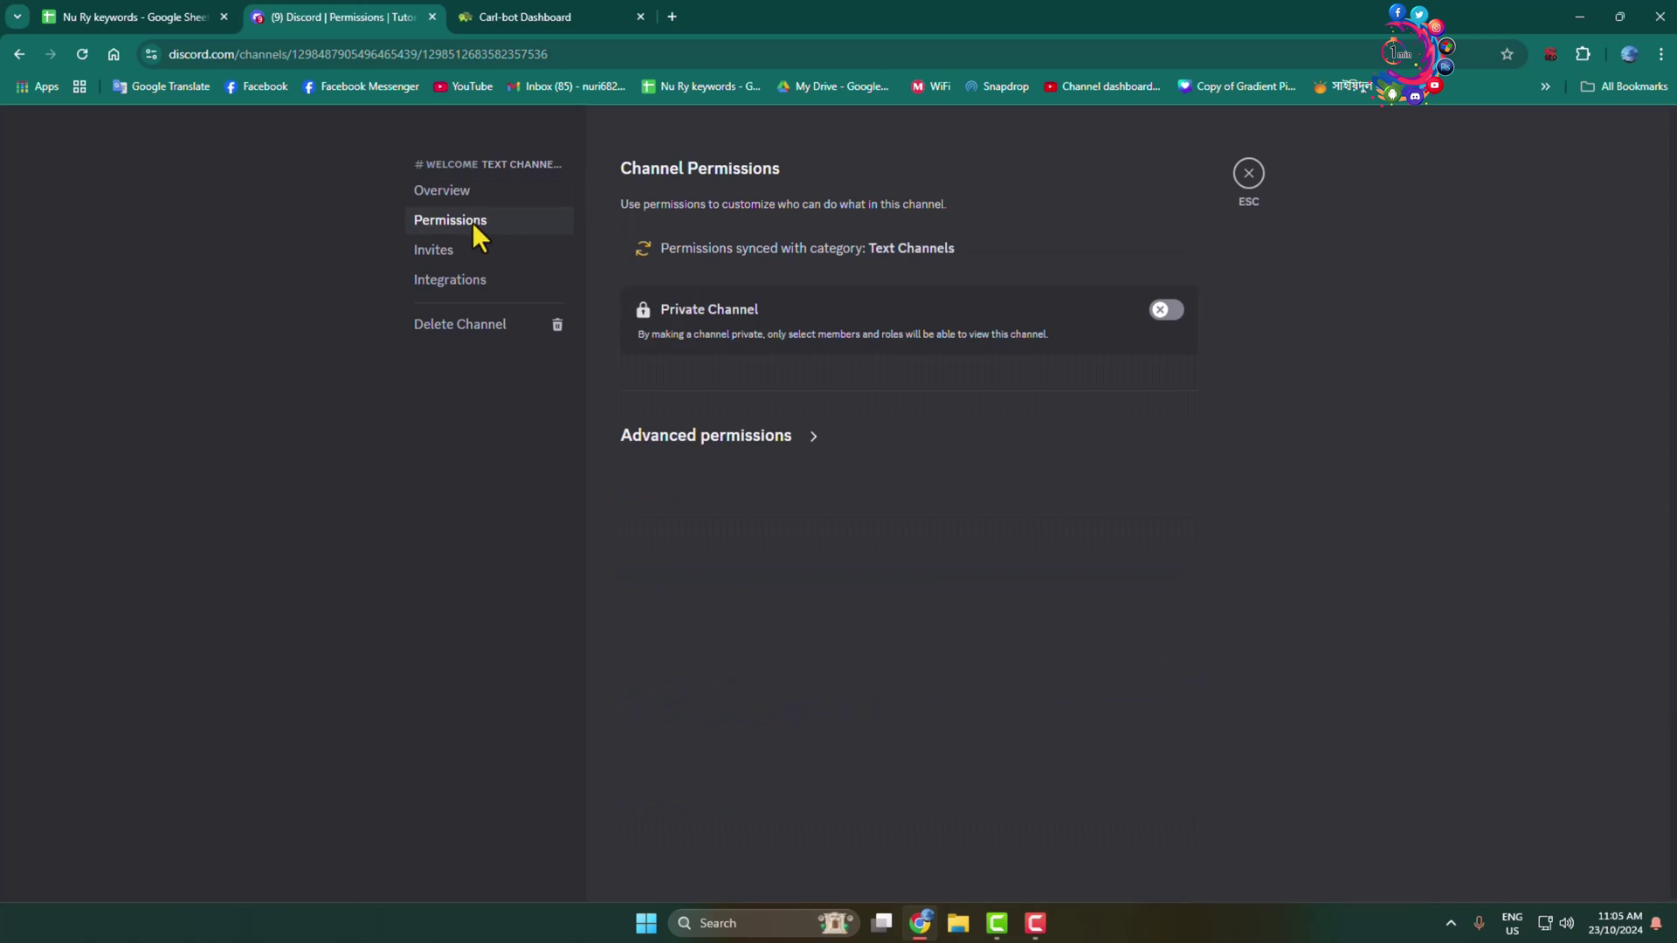
left_click(765, 443)
scroll(925, 464, "down", 3)
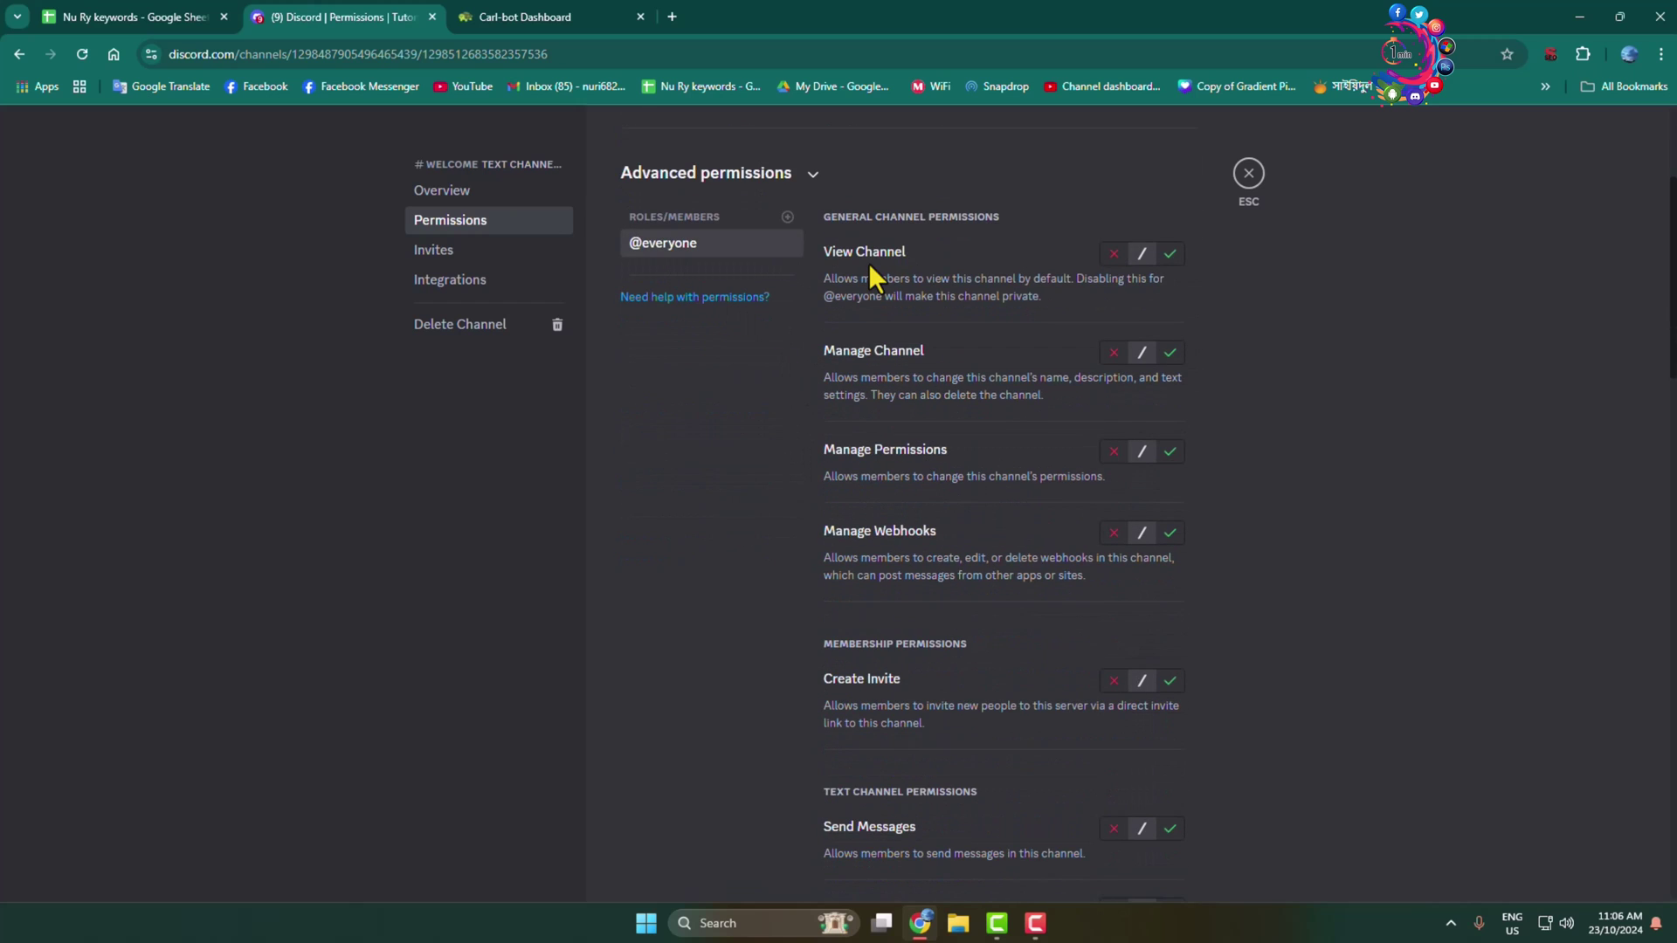
left_click(1169, 254)
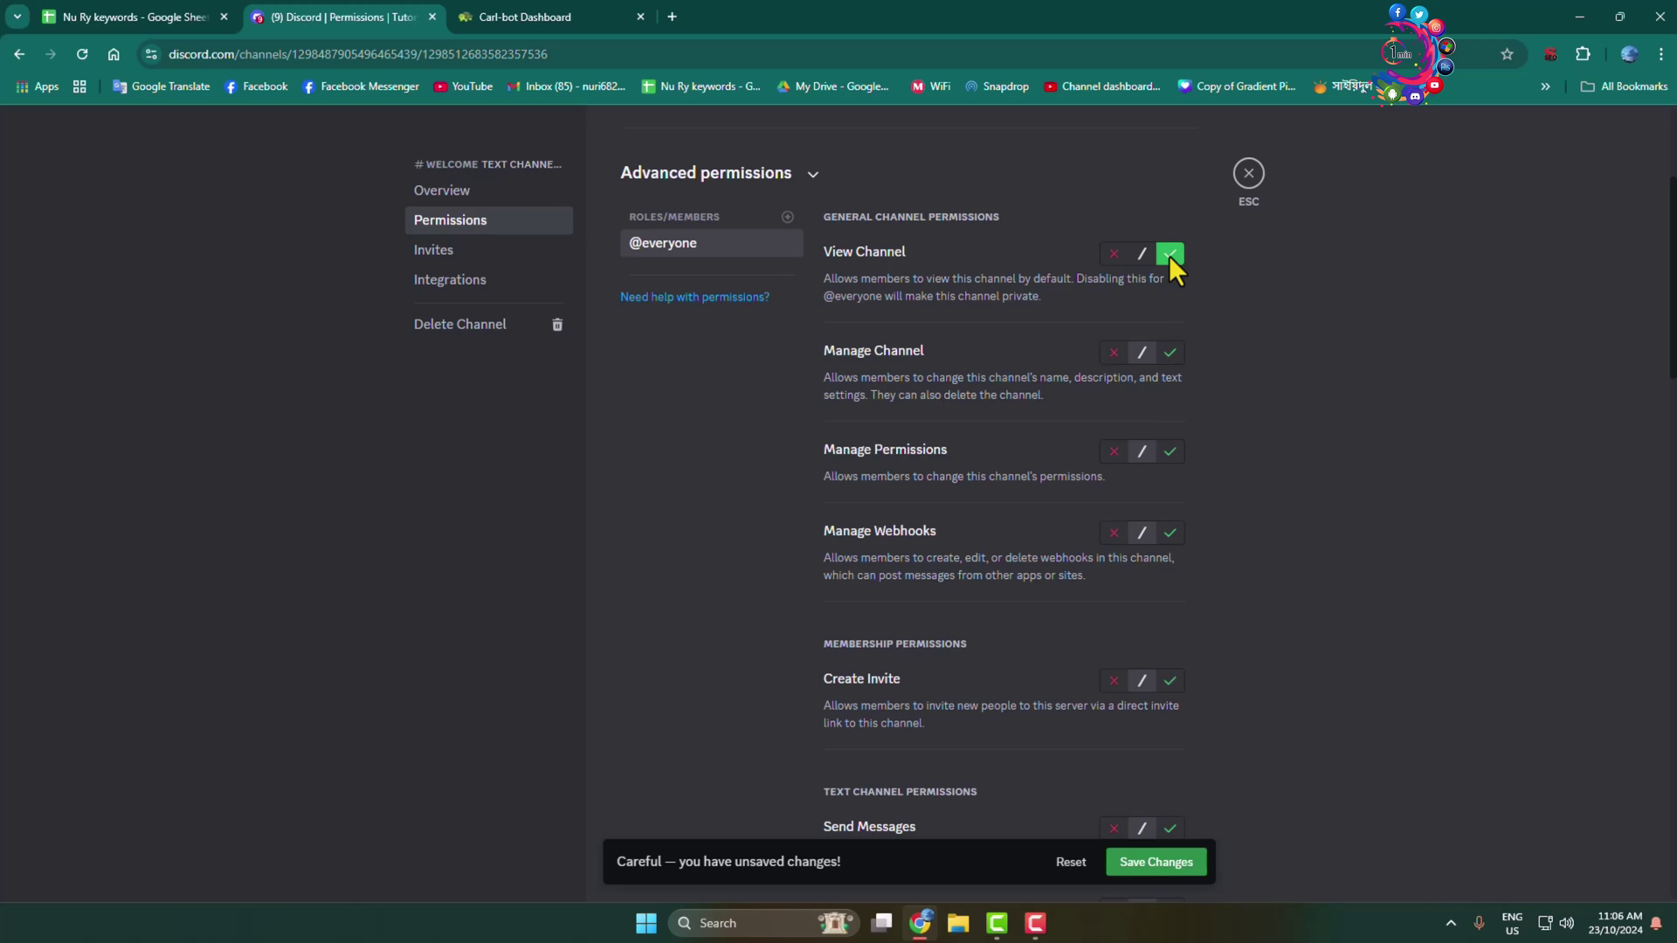
Save the #welcome permission changes and close the channel settings
scroll(1146, 505, "down", 3)
scroll(1146, 505, "down", 2)
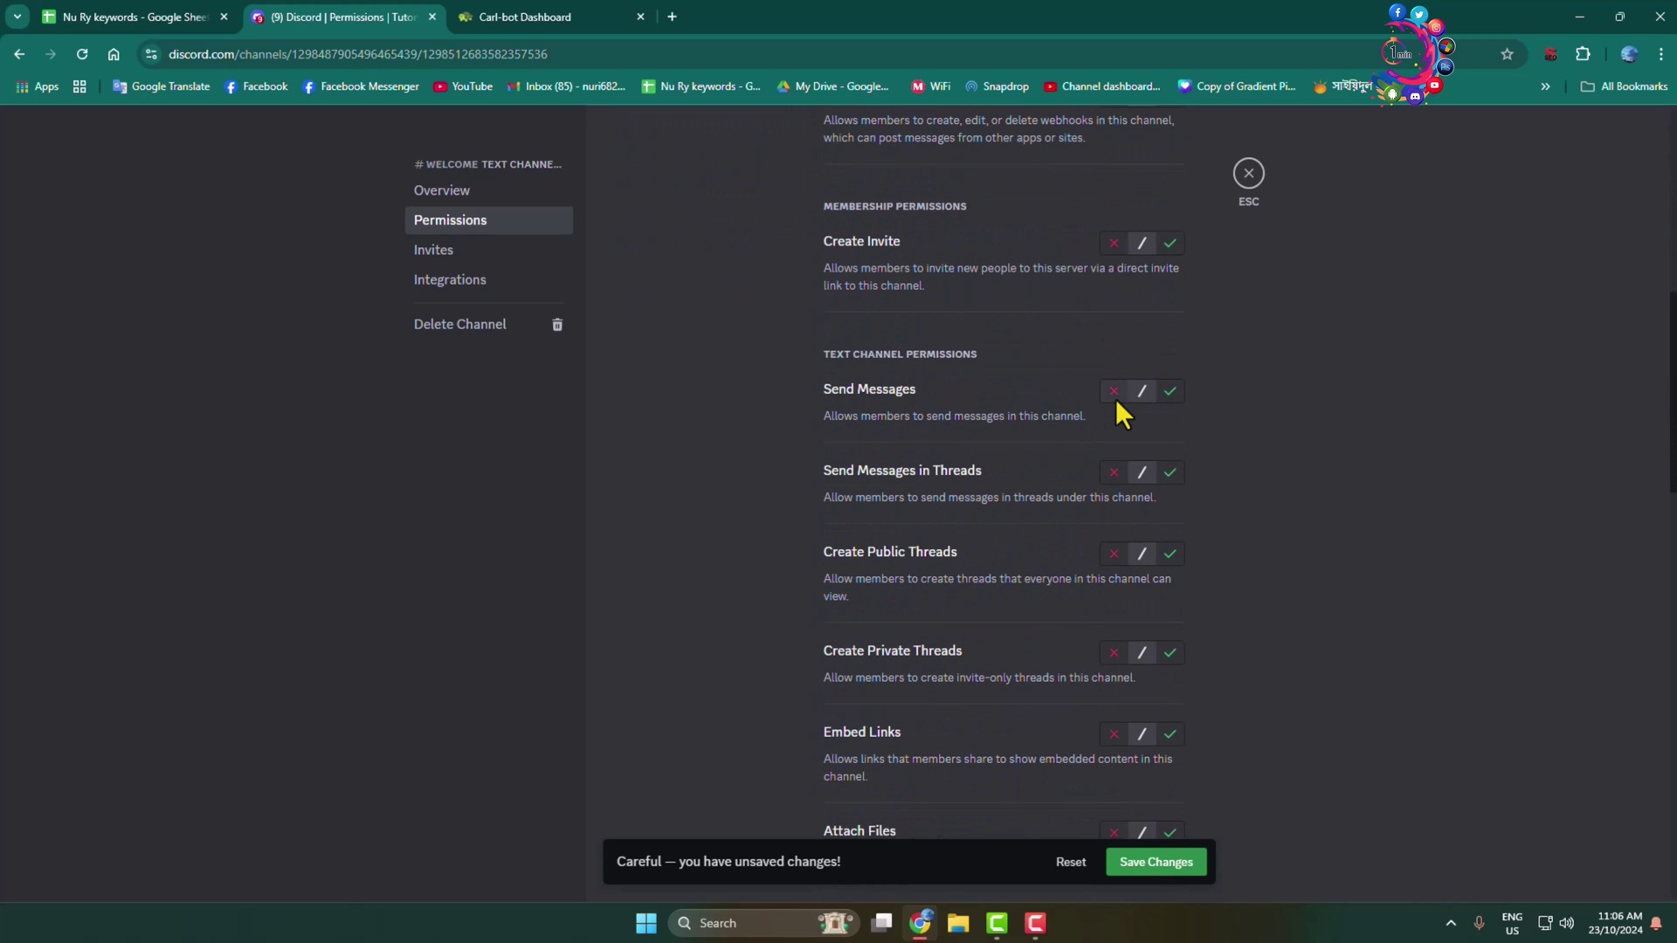
scroll(1118, 404, "down", 8)
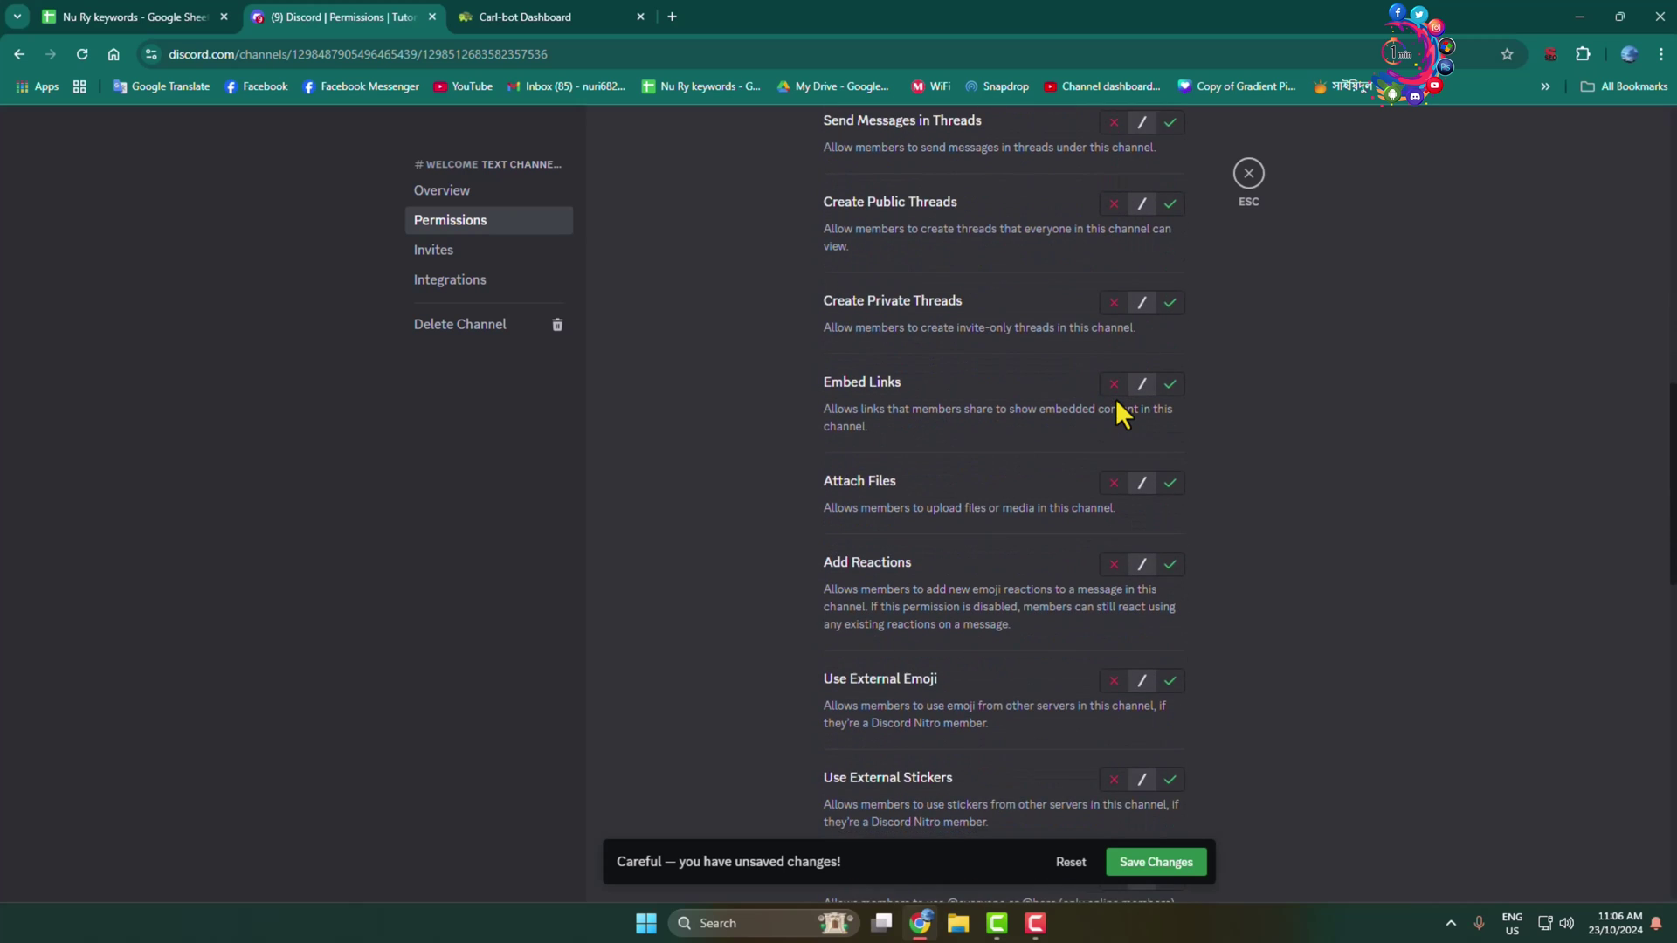
scroll(1116, 400, "down", 4)
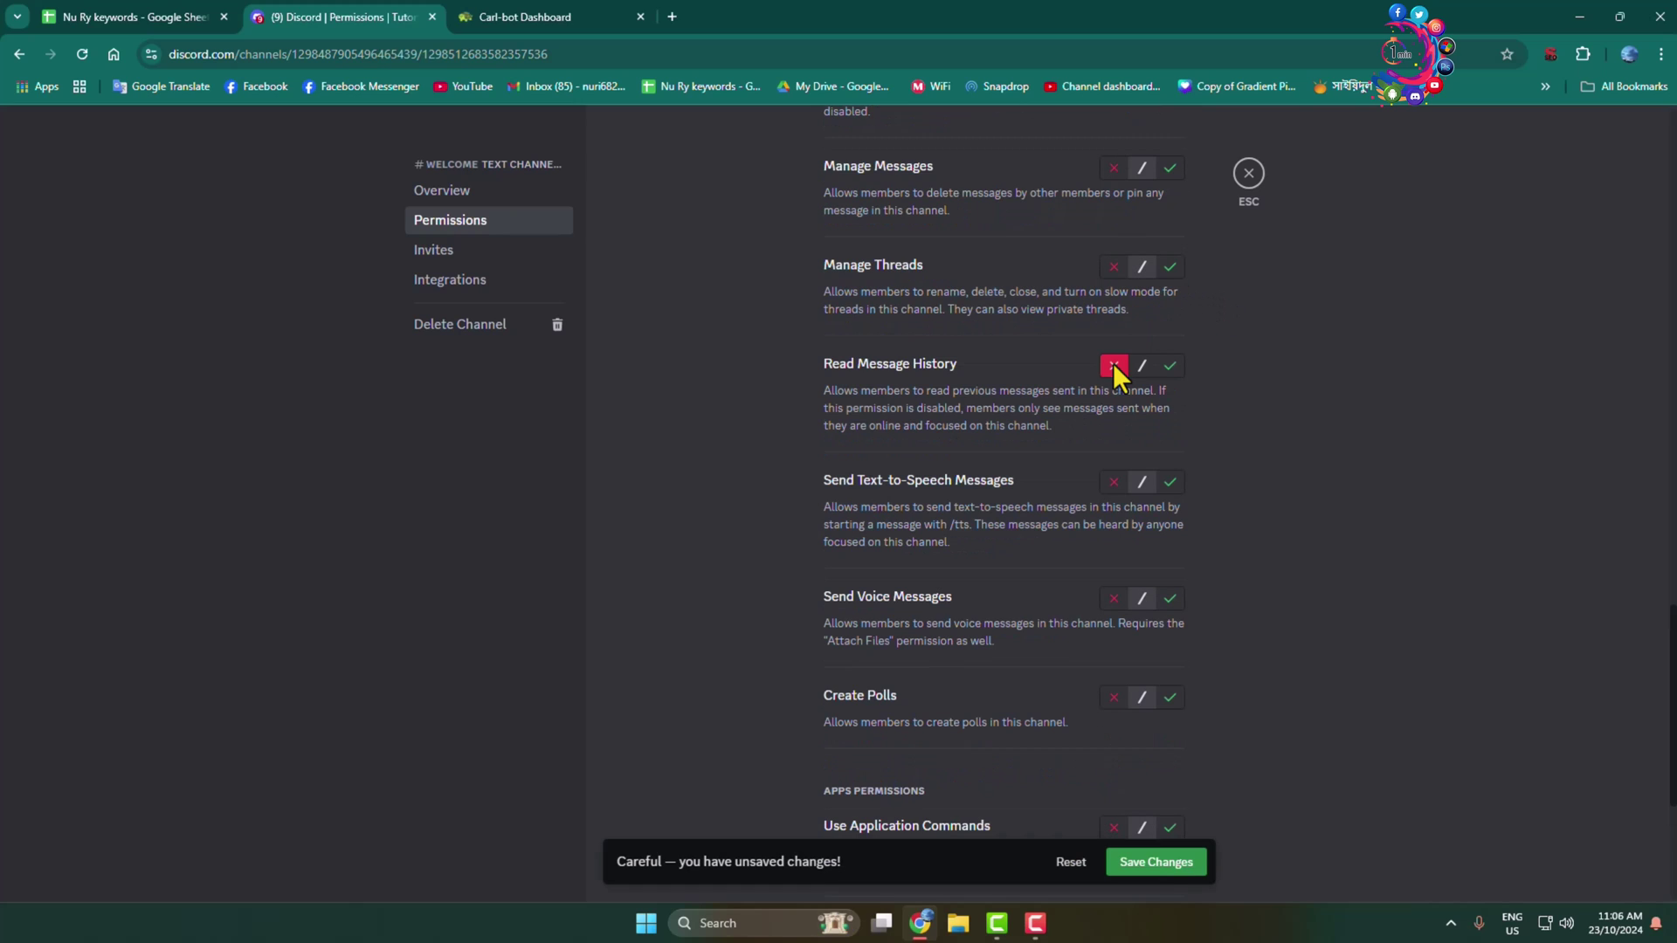
left_click(1164, 867)
left_click(1249, 173)
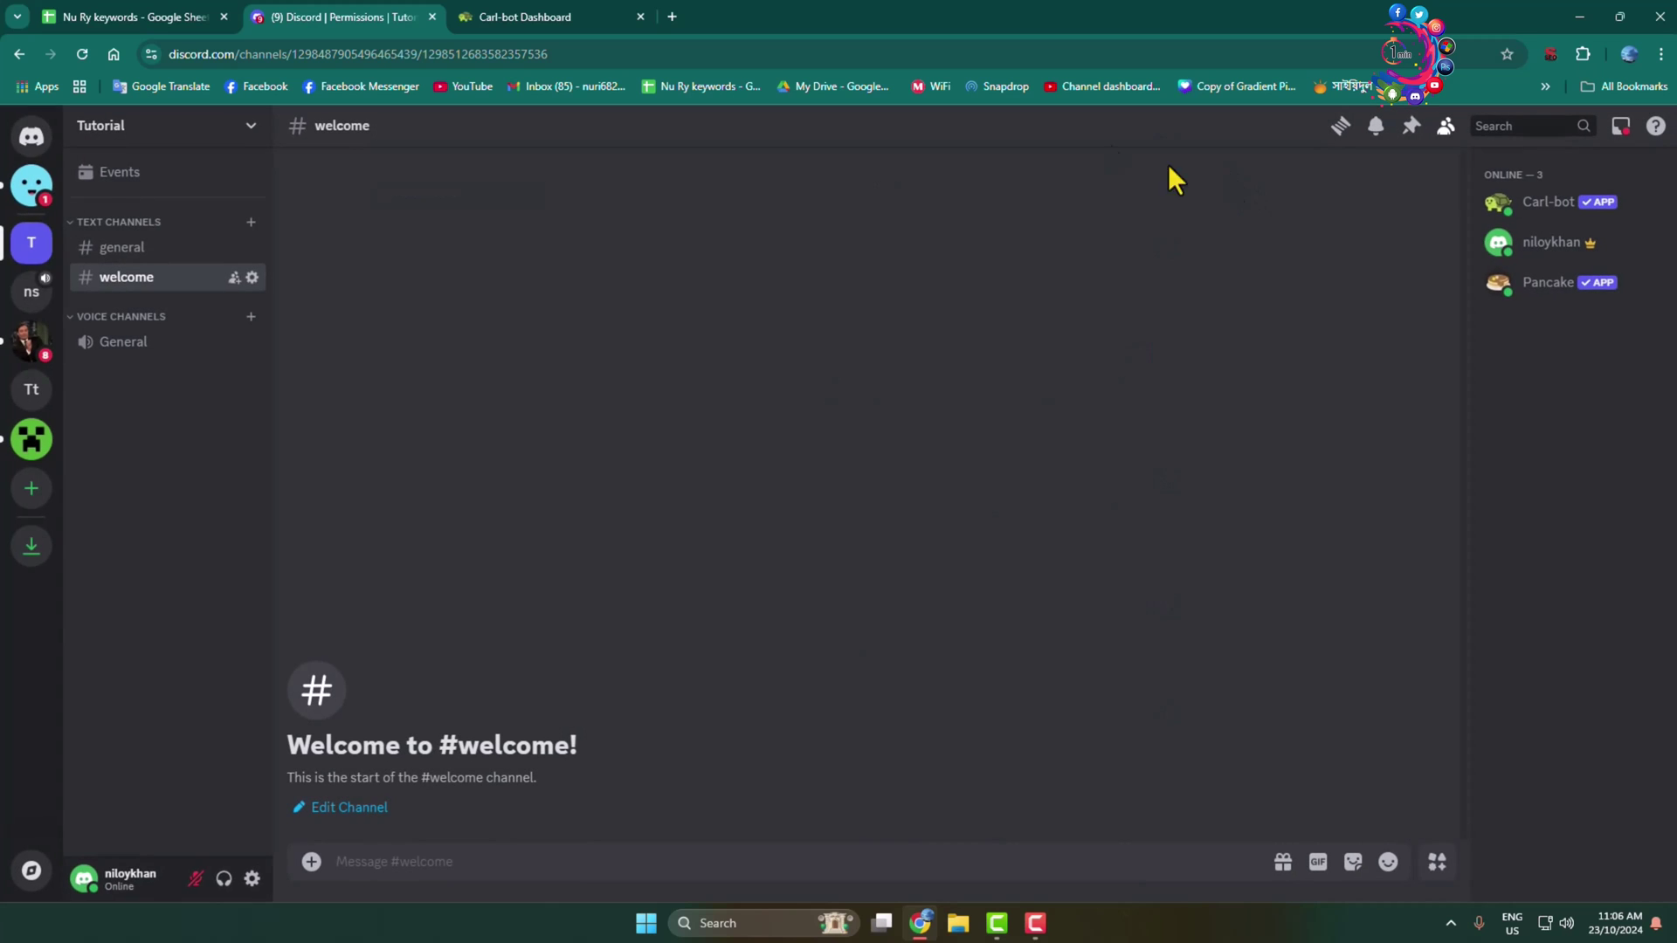
Get started on Carl-bot's dashboard to reach Tutorial's bot settings (nickname Carl-bot, prefixes ? and !)
left_click(472, 16)
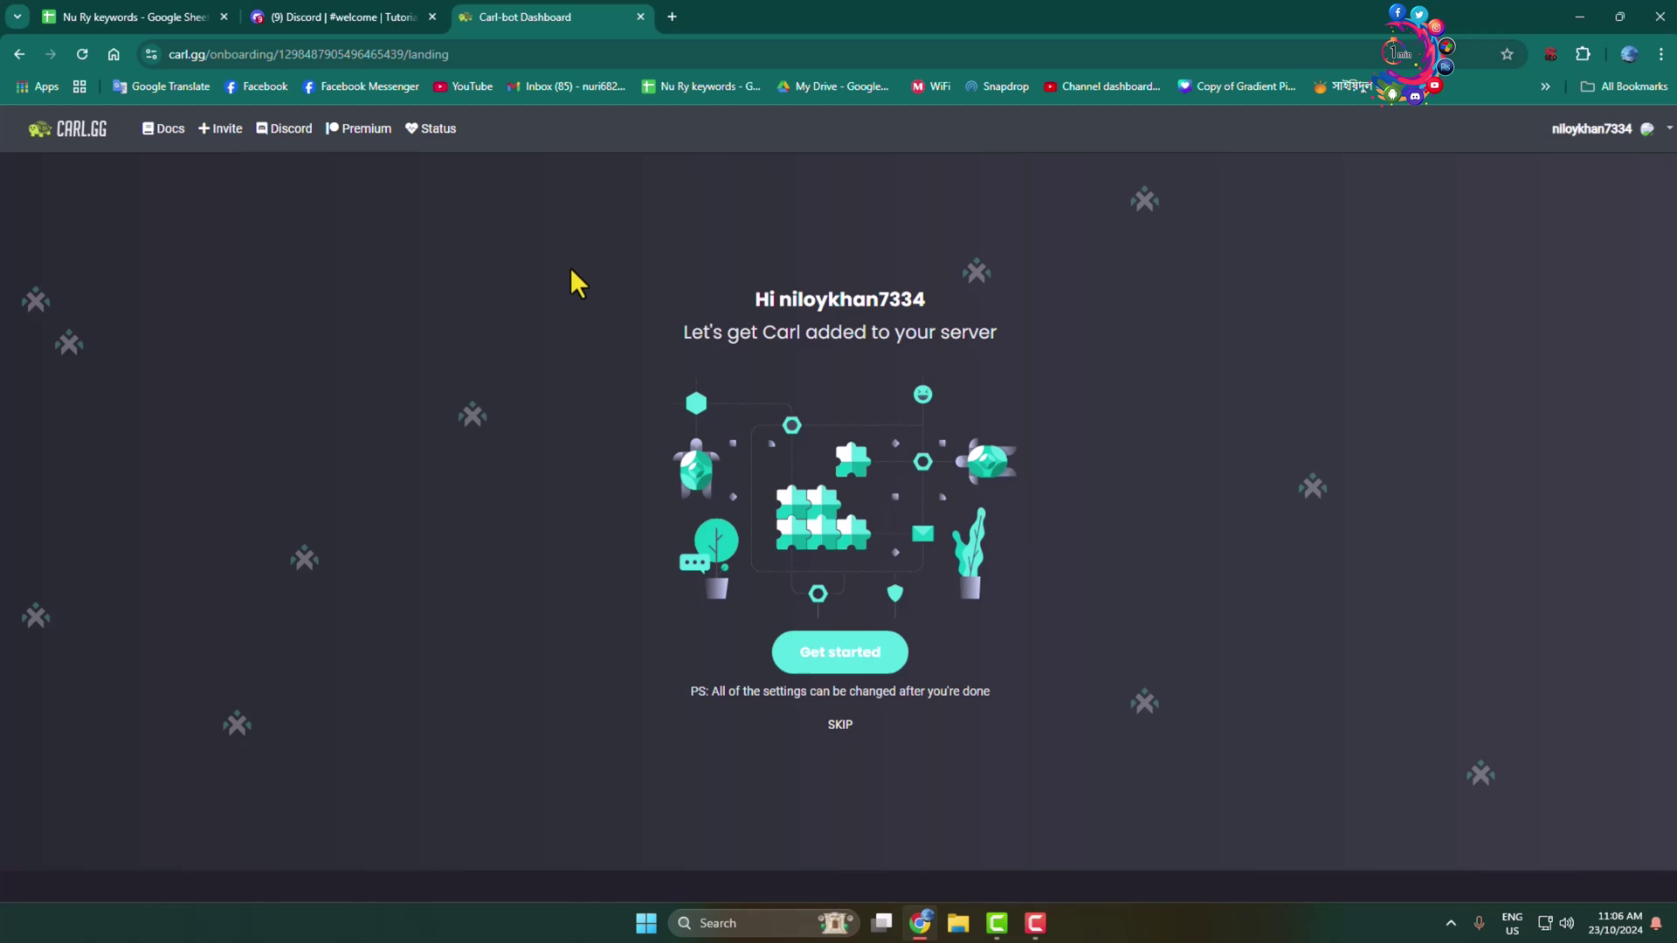
left_click(860, 650)
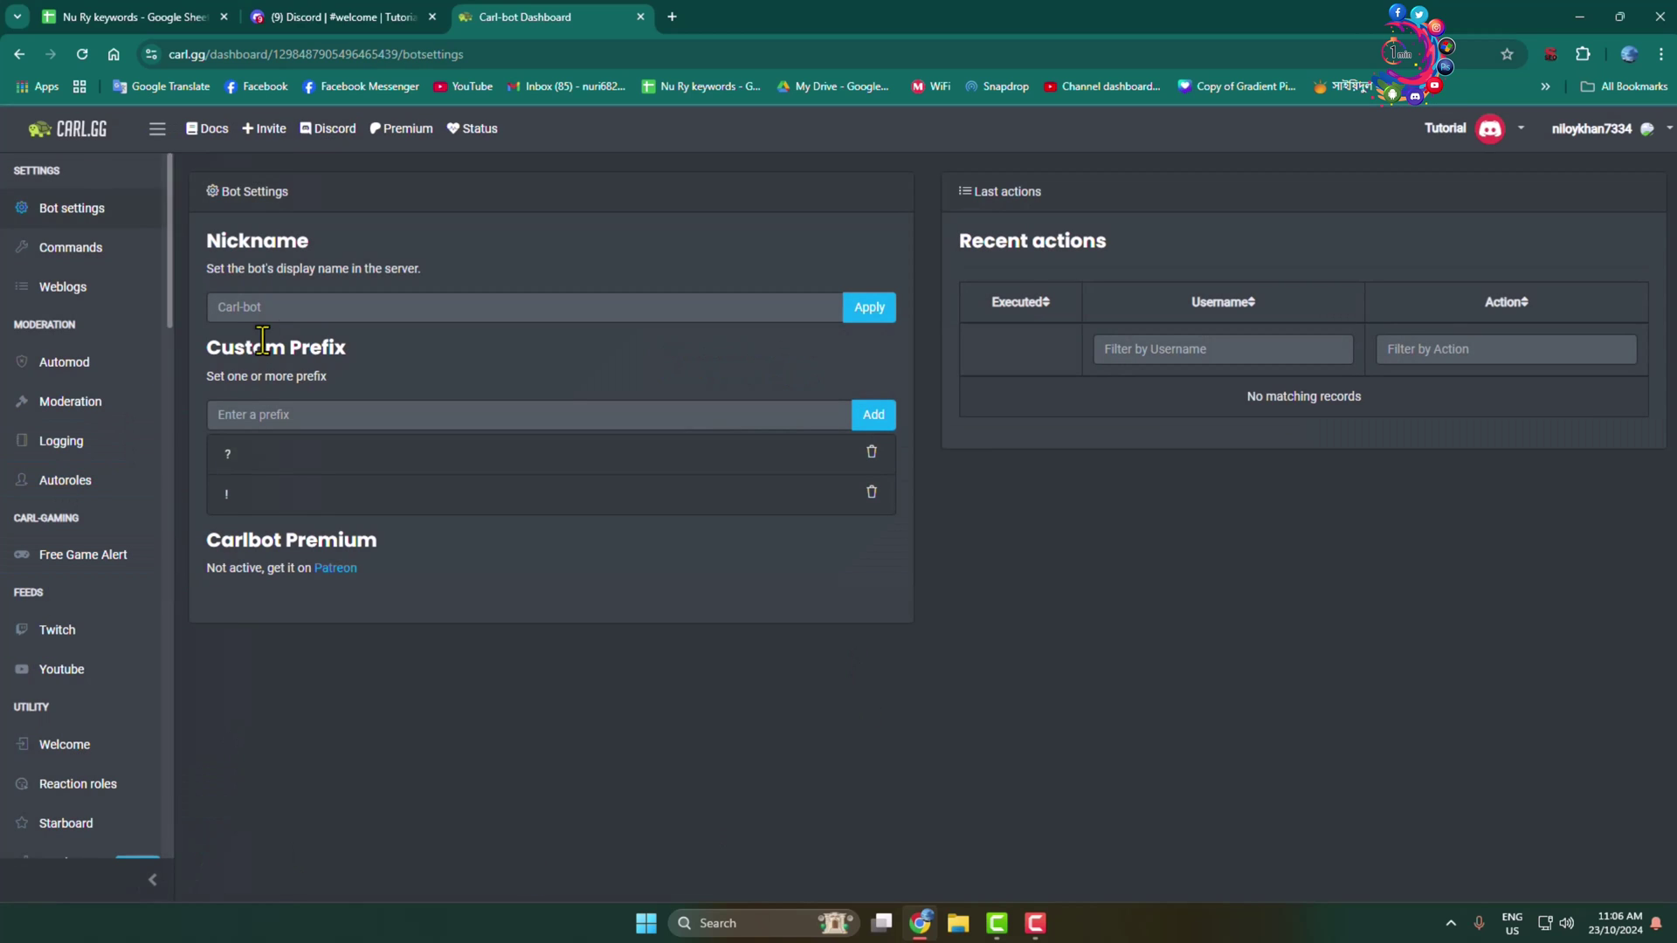
left_click(270, 54)
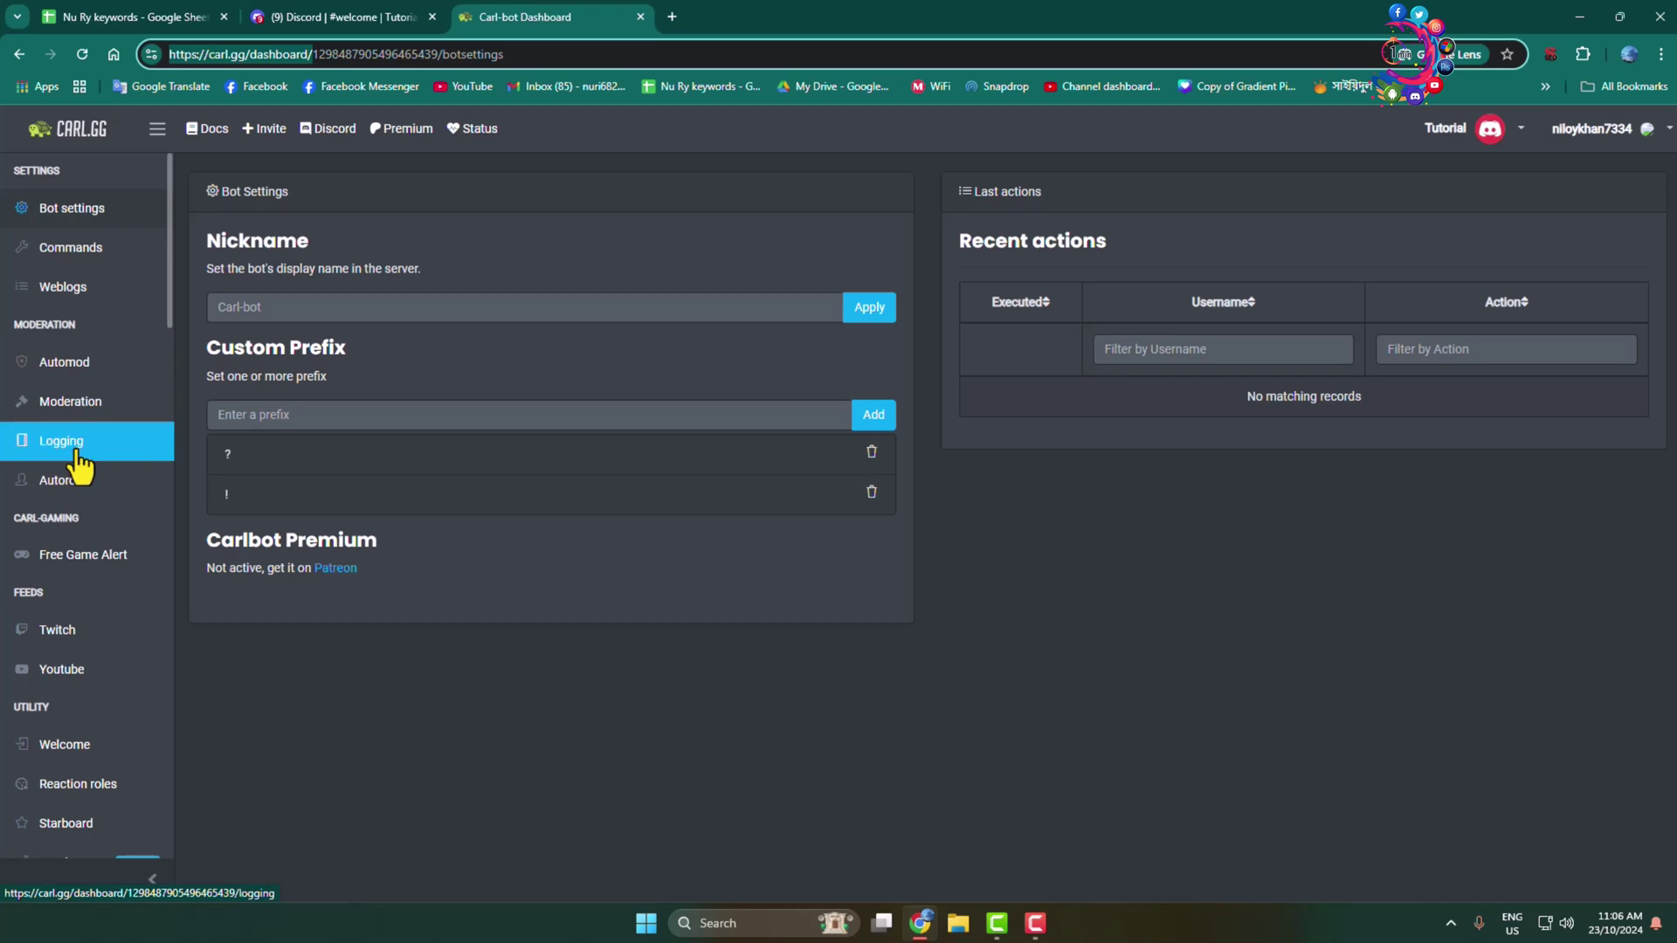
Set #welcome as Carl-bot's welcome channel and save it
left_click(69, 751)
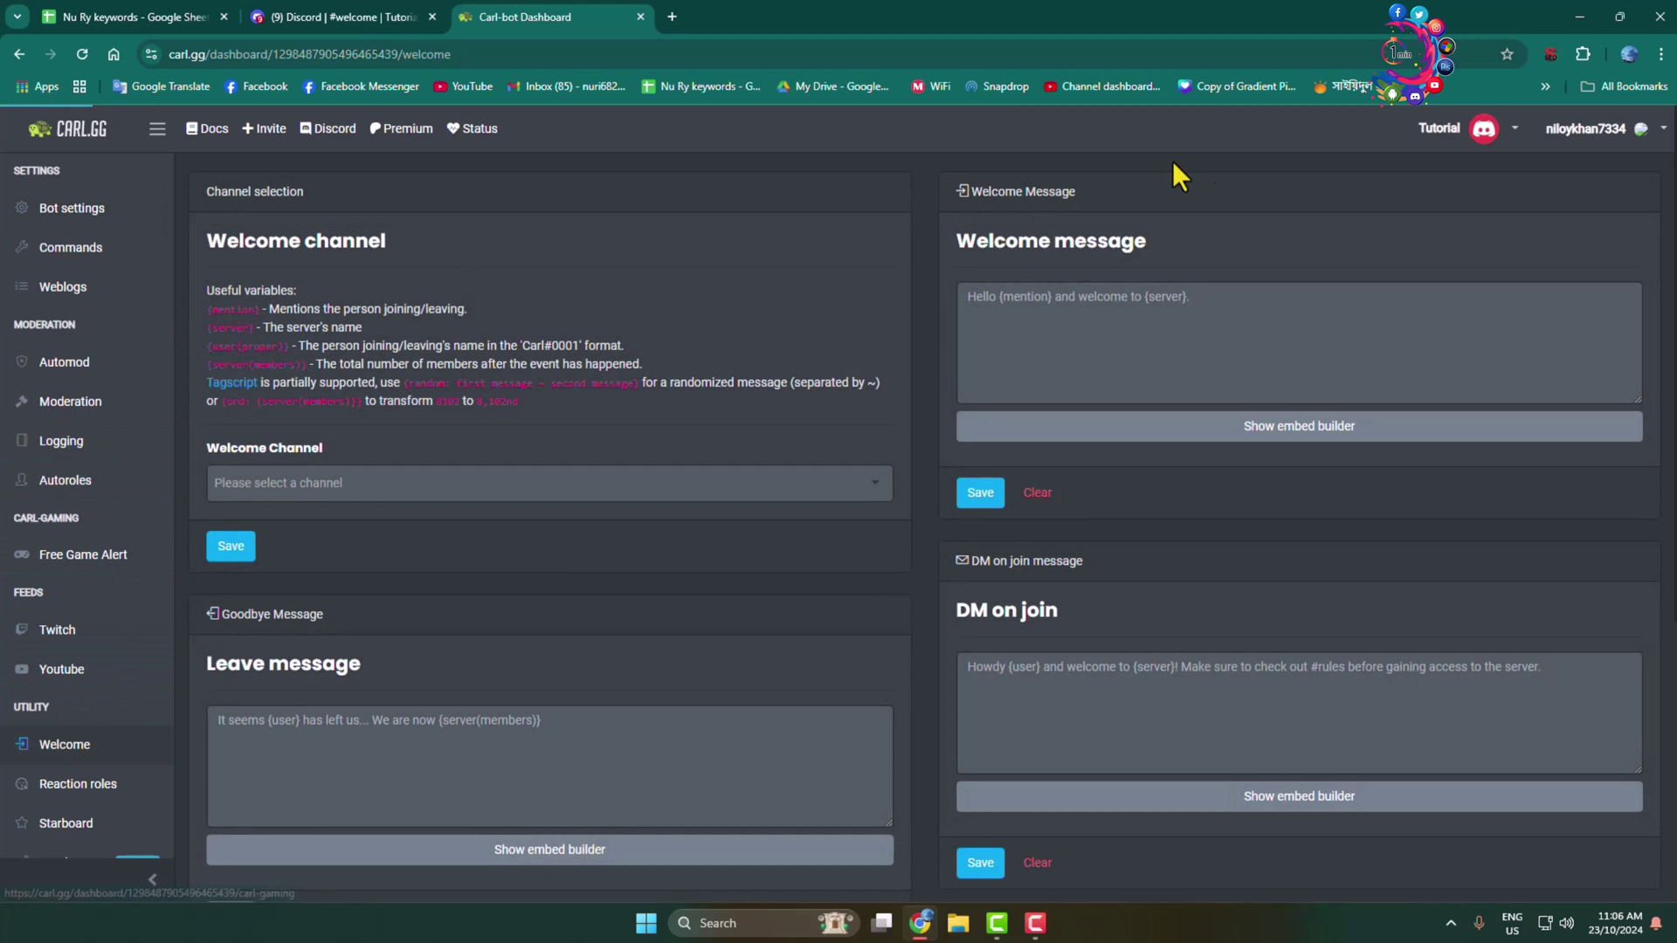
left_click(1118, 307)
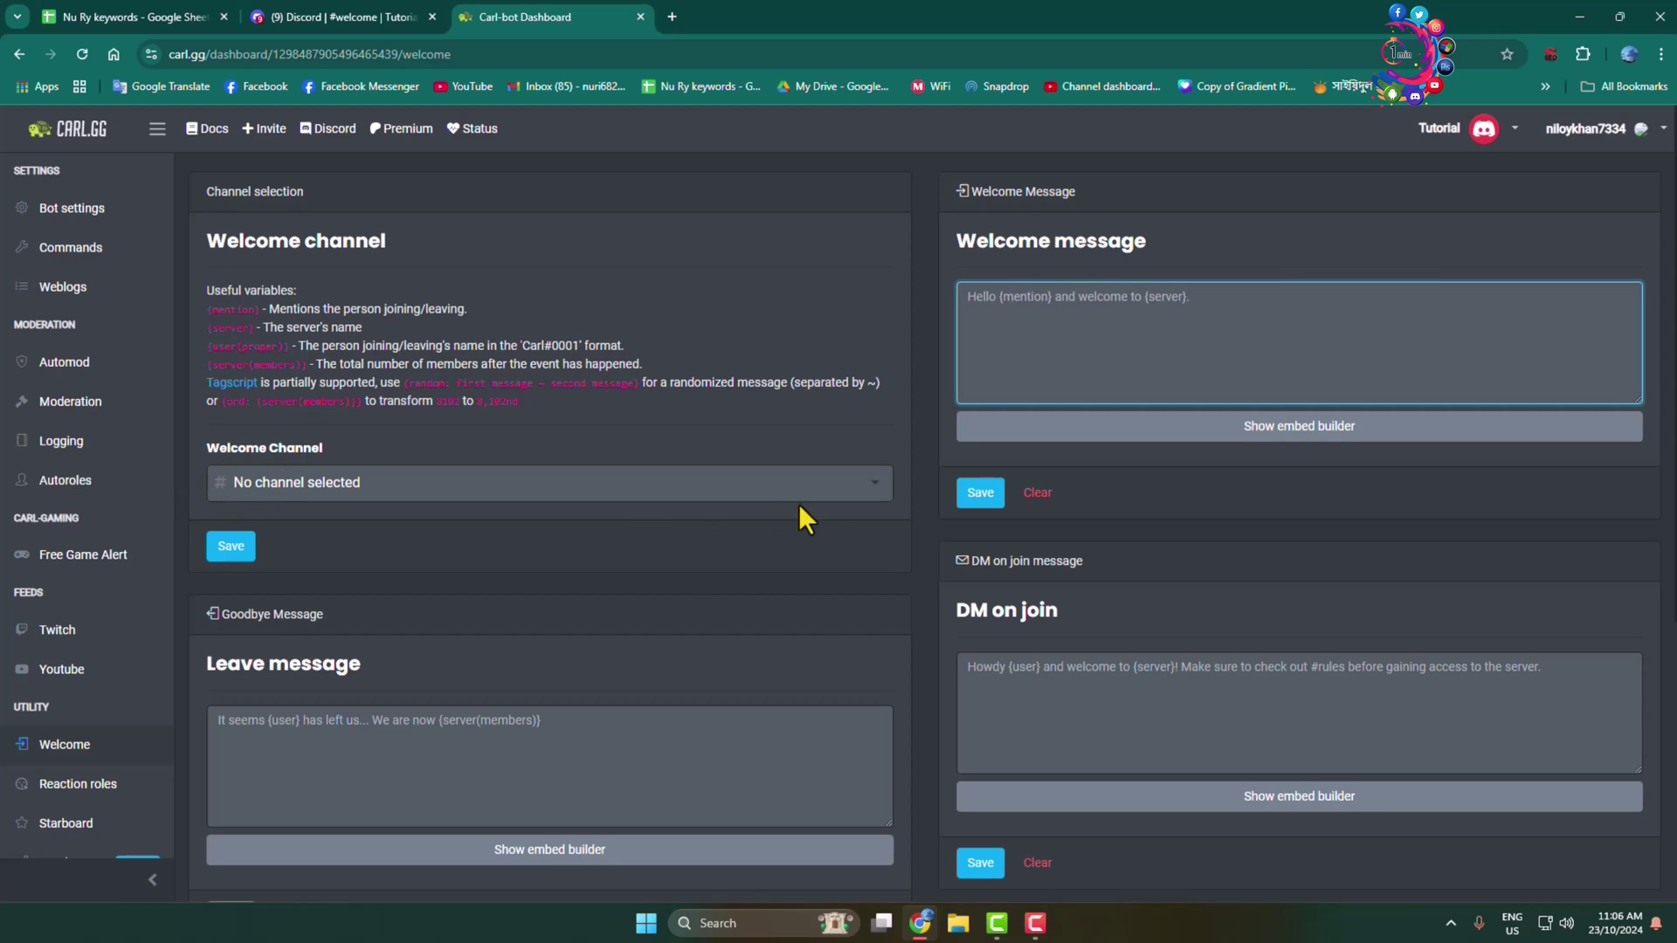
left_click(868, 485)
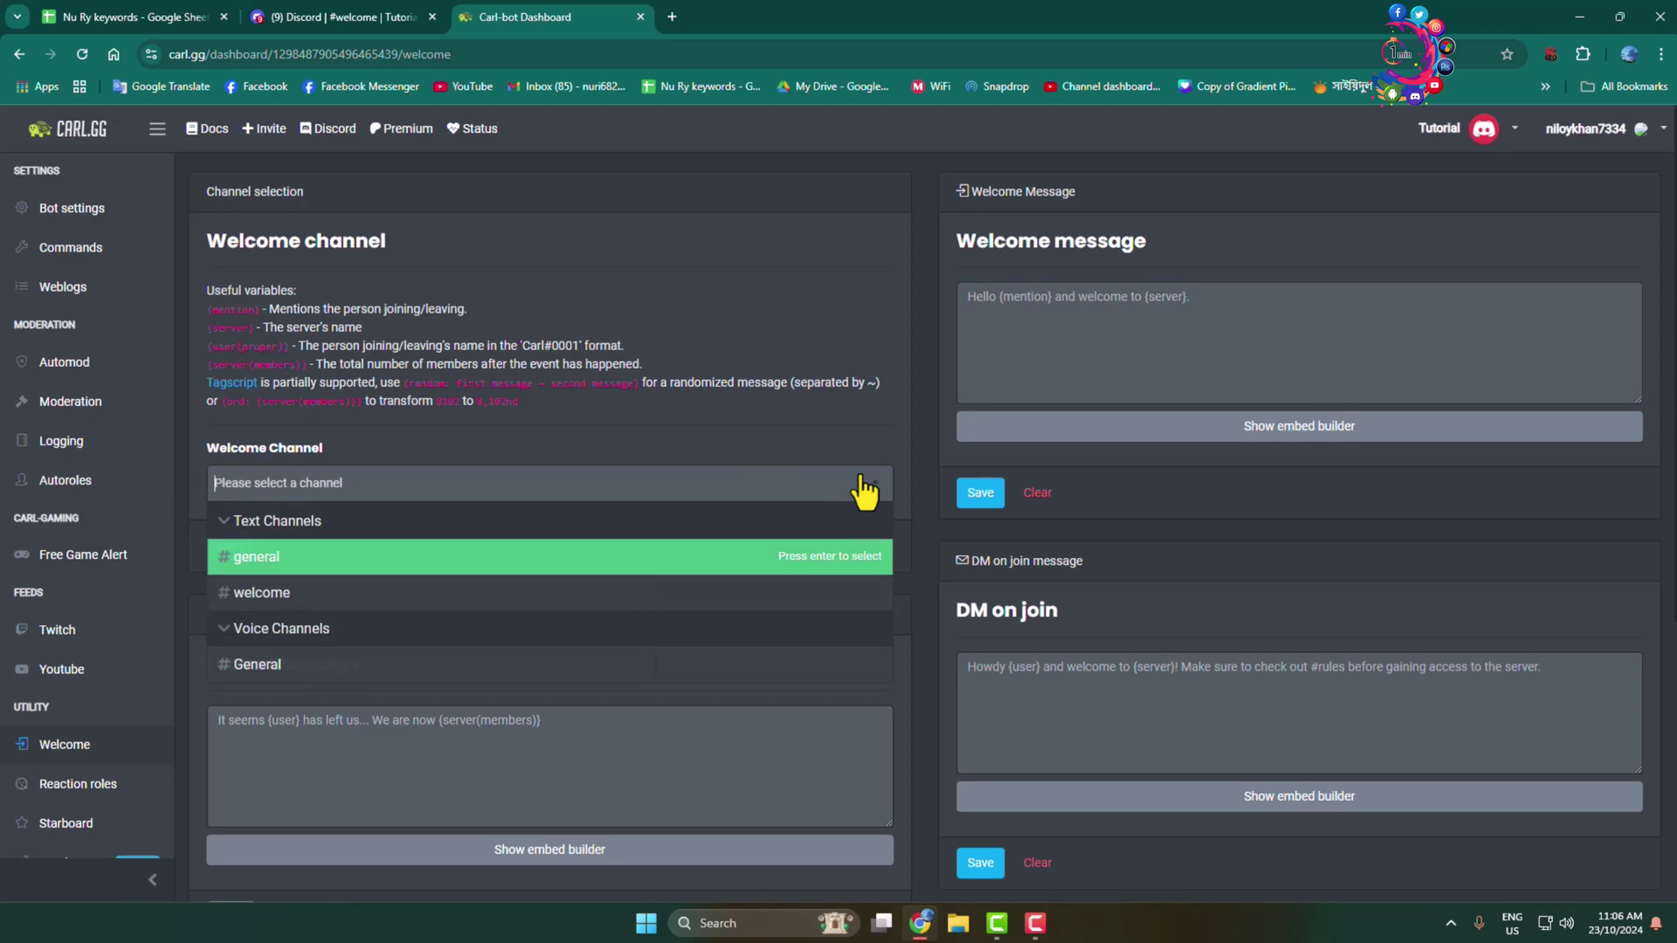
left_click(284, 594)
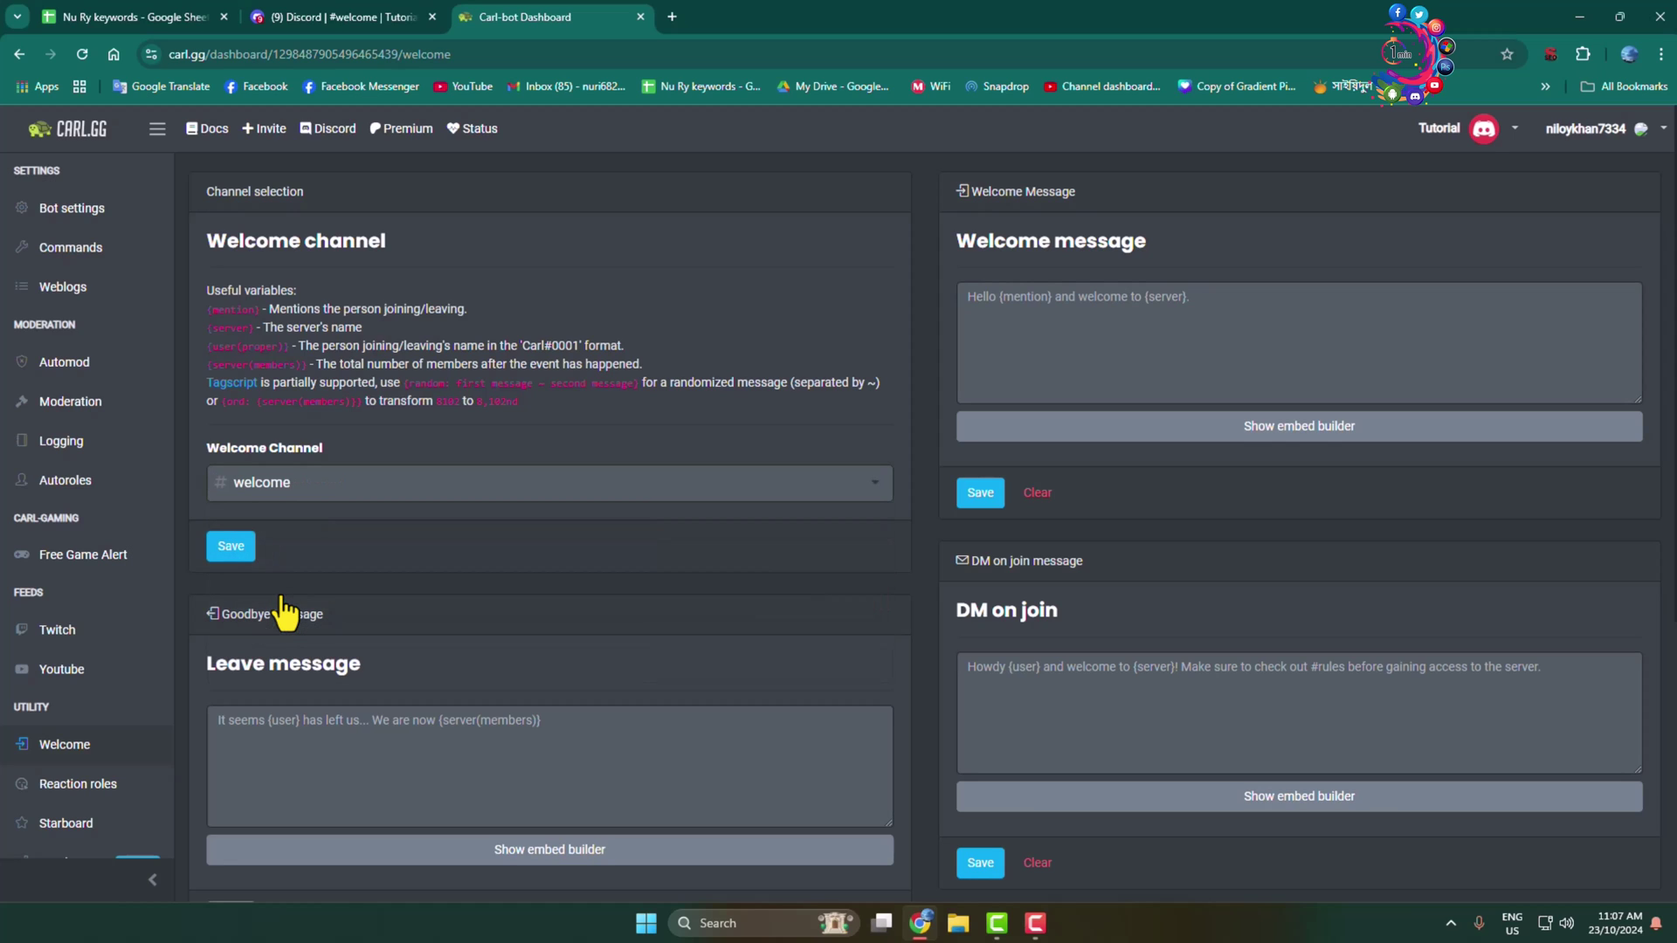
left_click(230, 548)
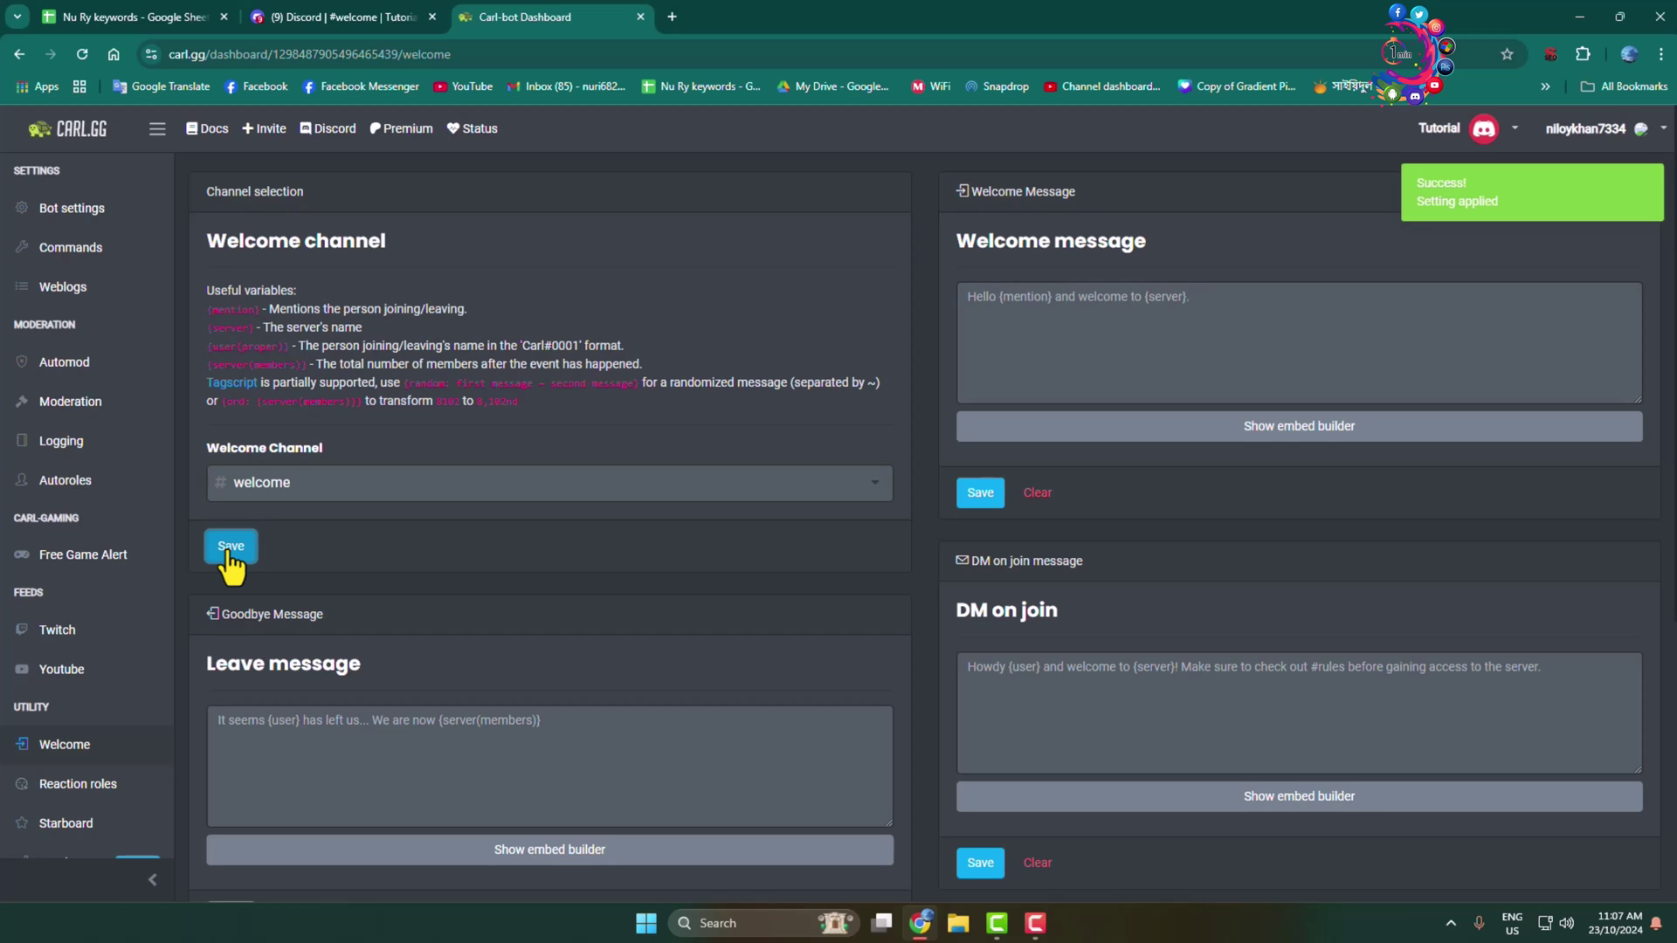
Show the embed builder under the welcome message and focus the icon URL field
left_click(1141, 301)
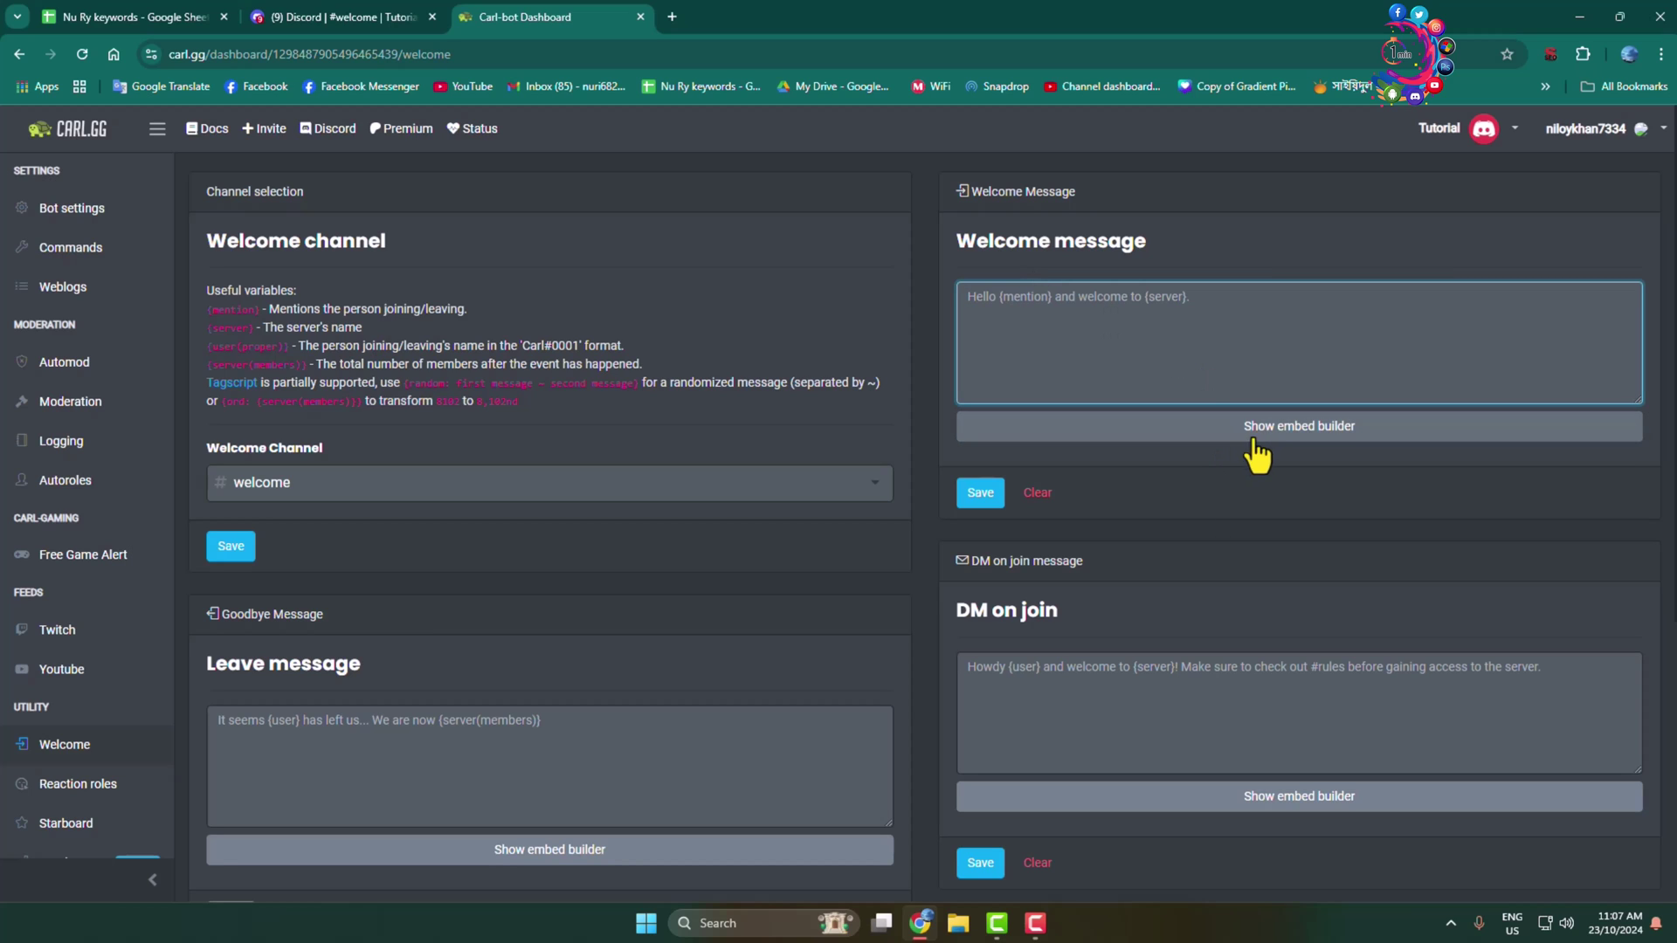
left_click(1407, 430)
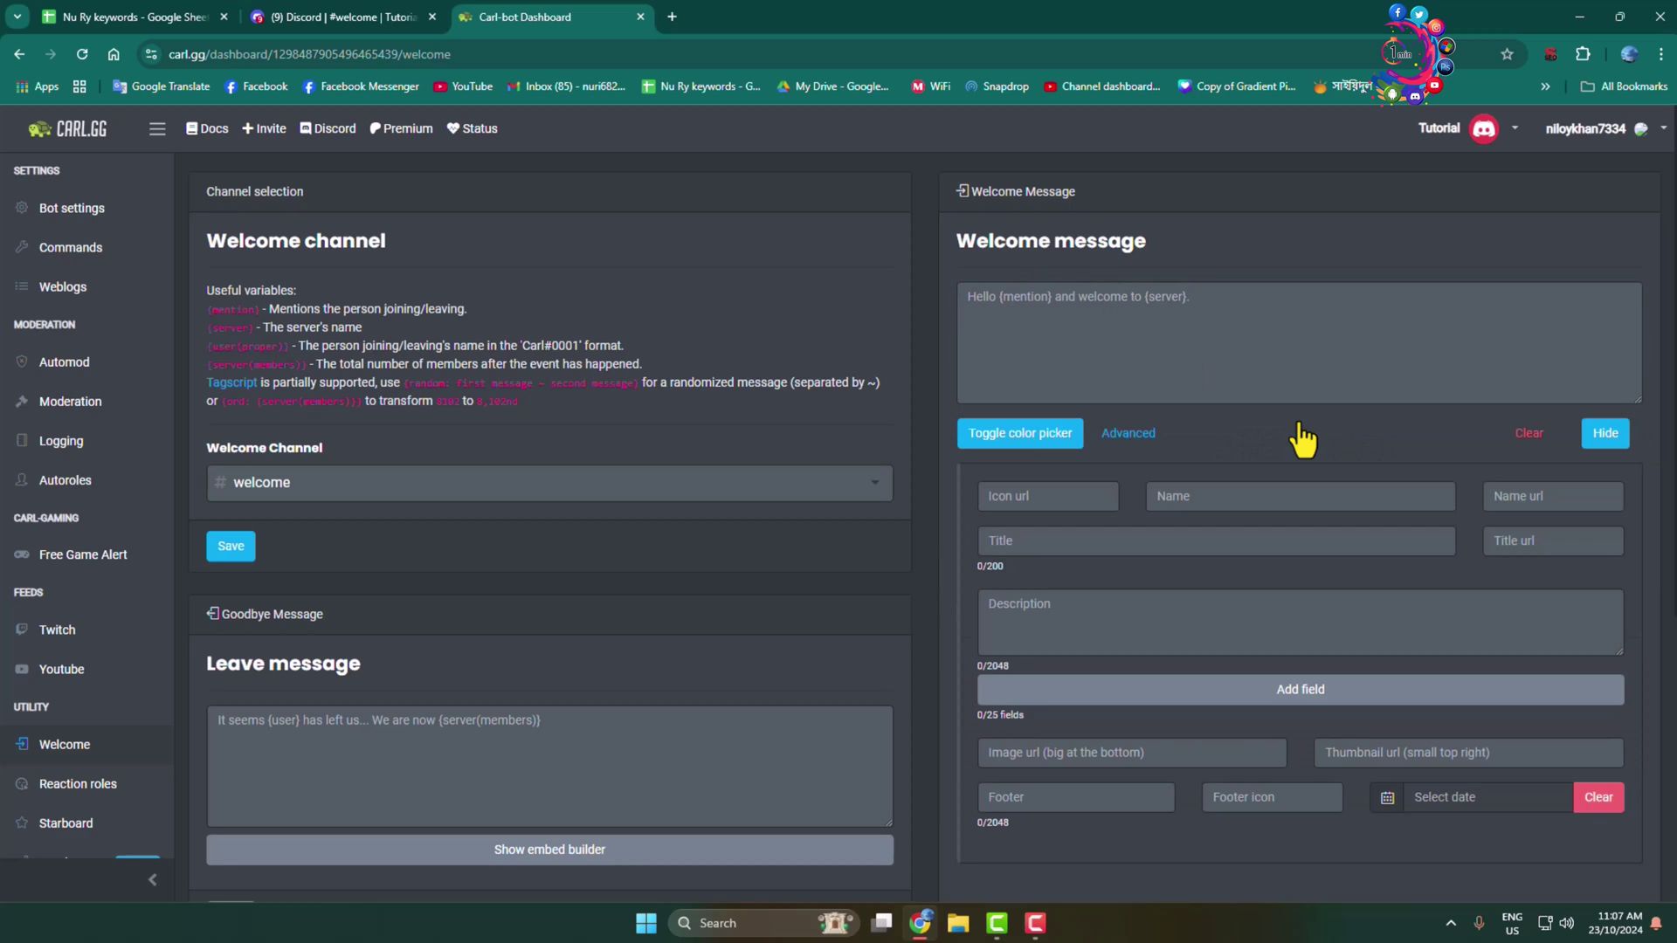
scroll(1496, 479, "down", 2)
scroll(1284, 569, "up", 3)
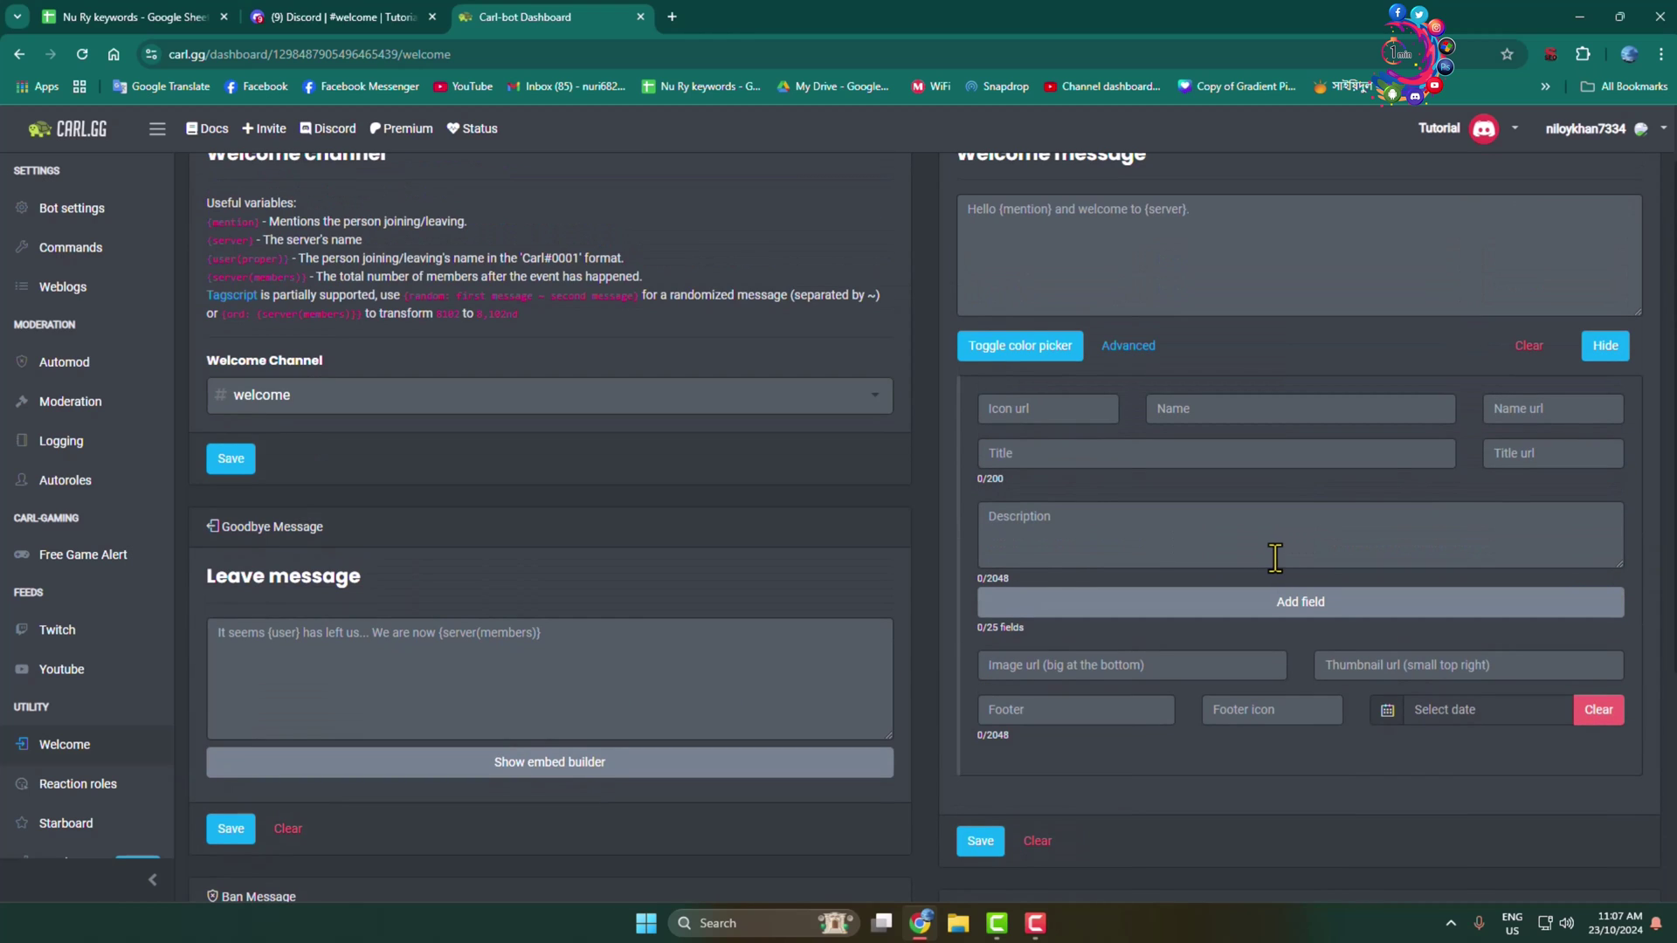
left_click(1006, 400)
Upload How-to-1-minute.png from Documents and send it in #general
left_click(365, 15)
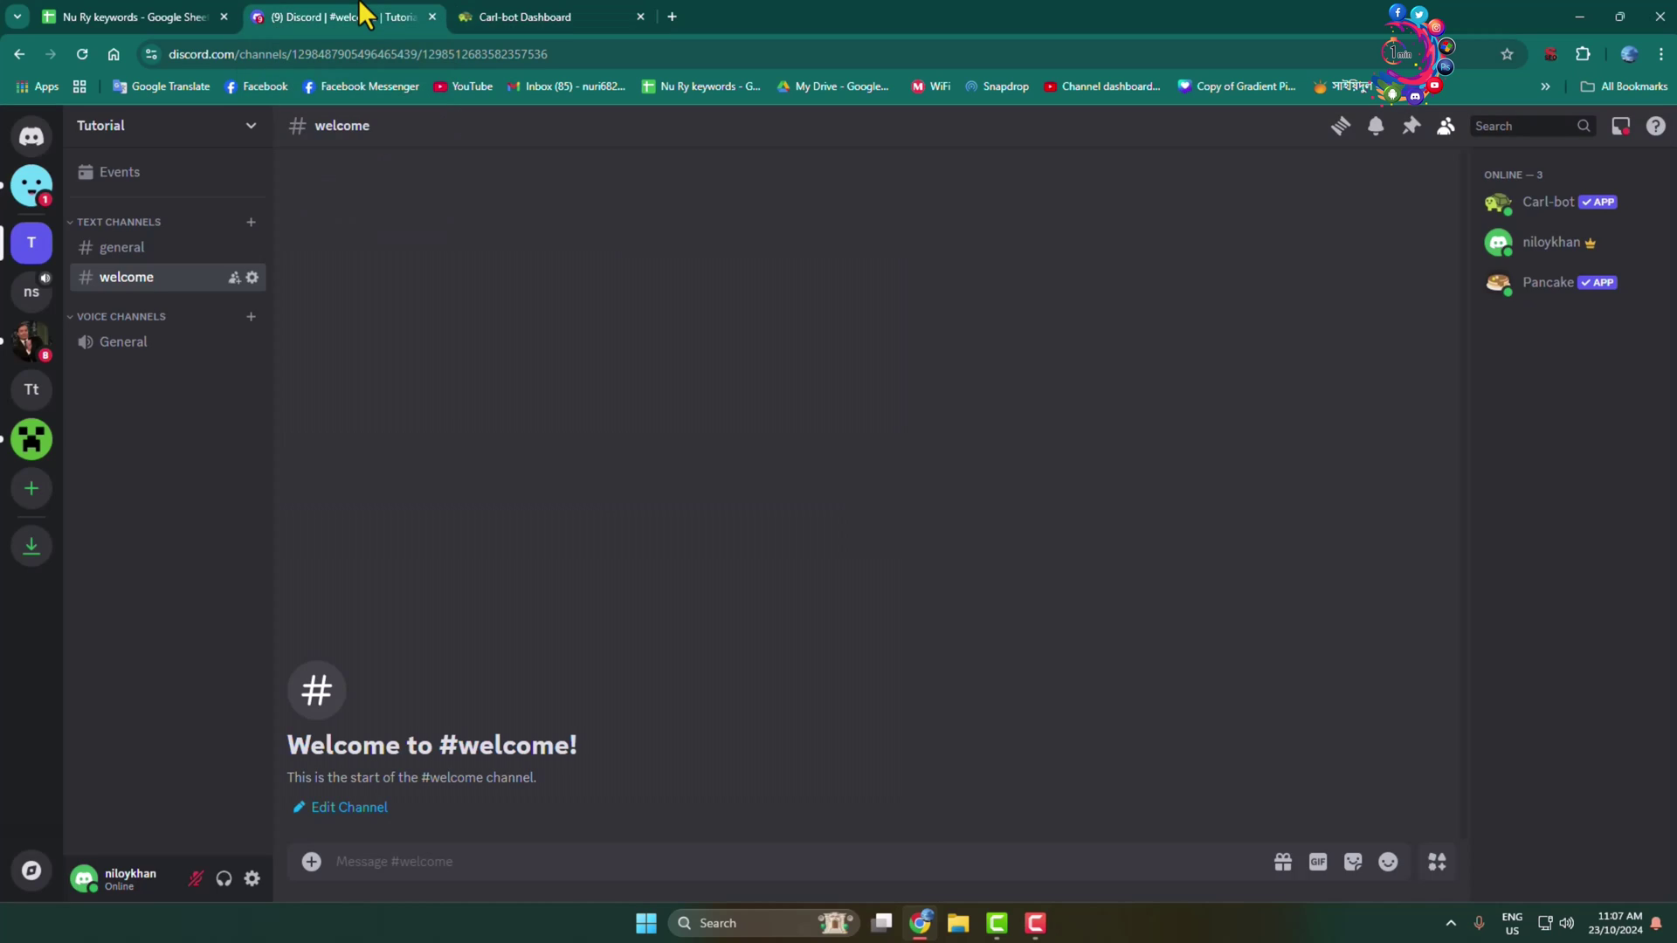
left_click(165, 248)
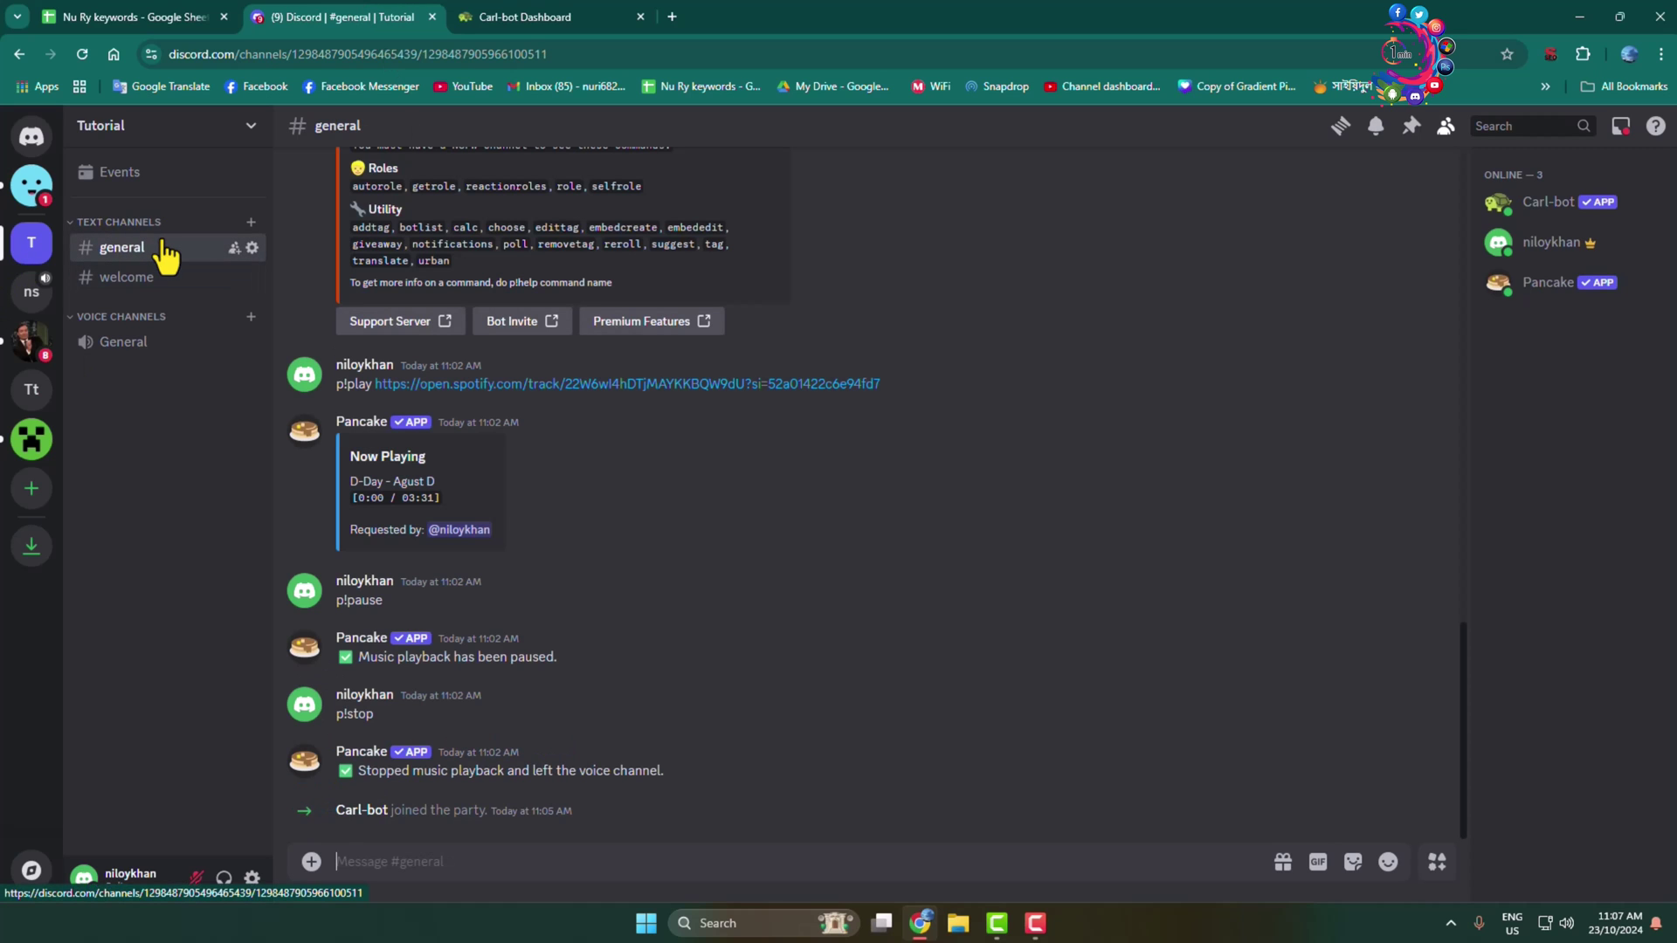
left_click(312, 862)
left_click(367, 749)
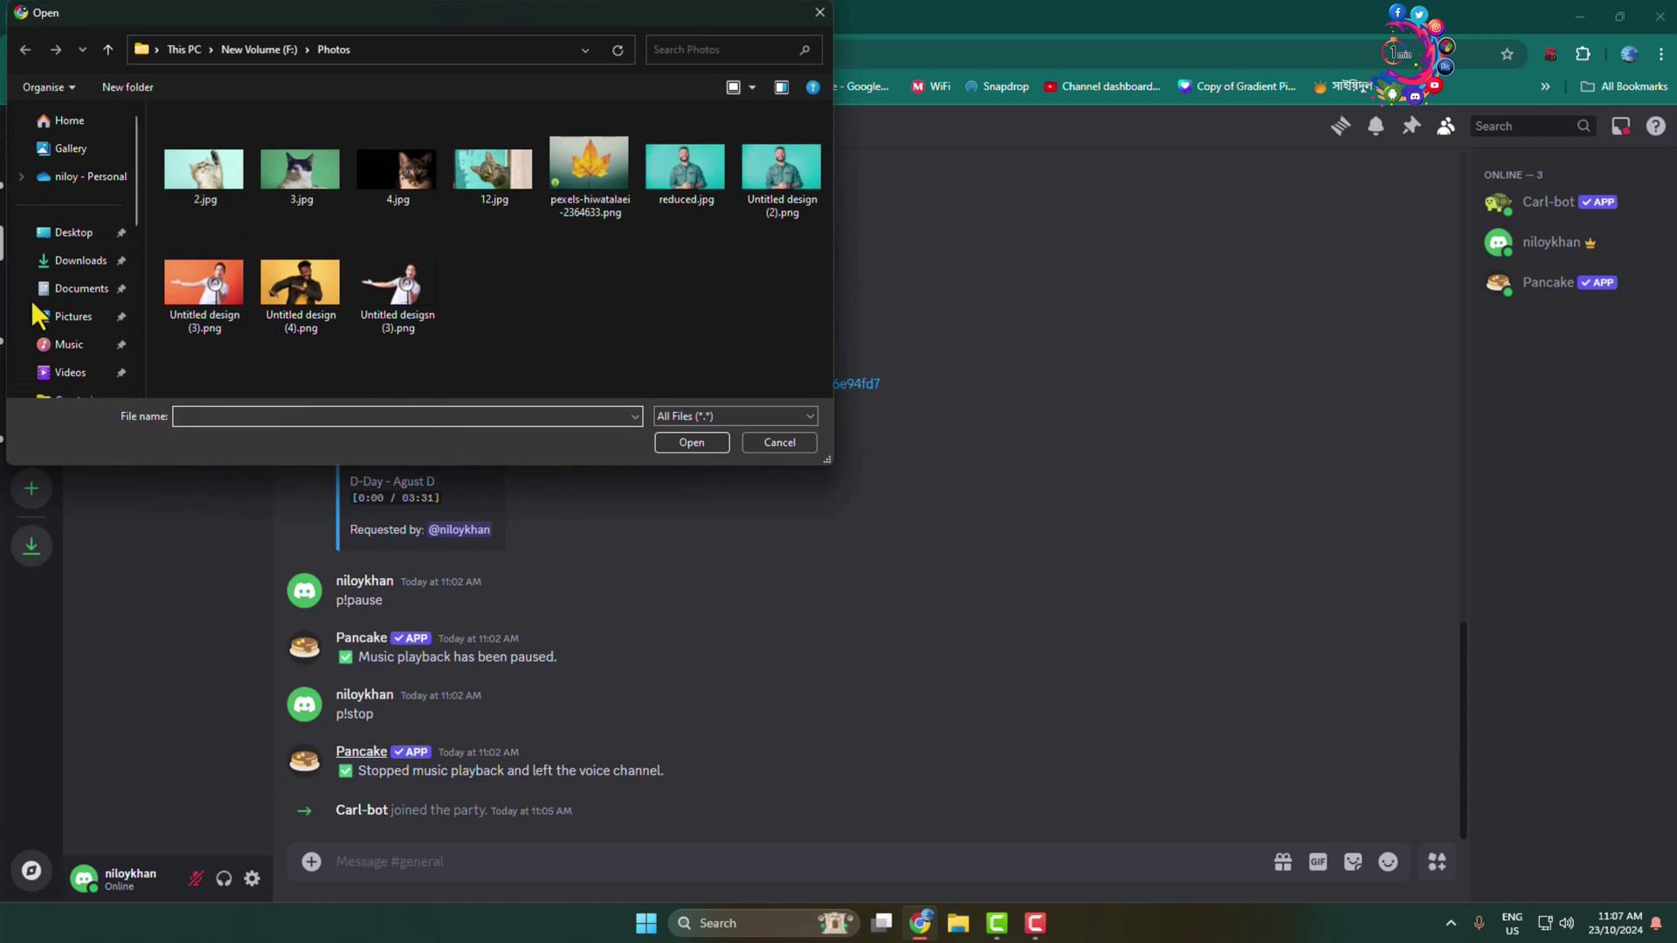
left_click(77, 260)
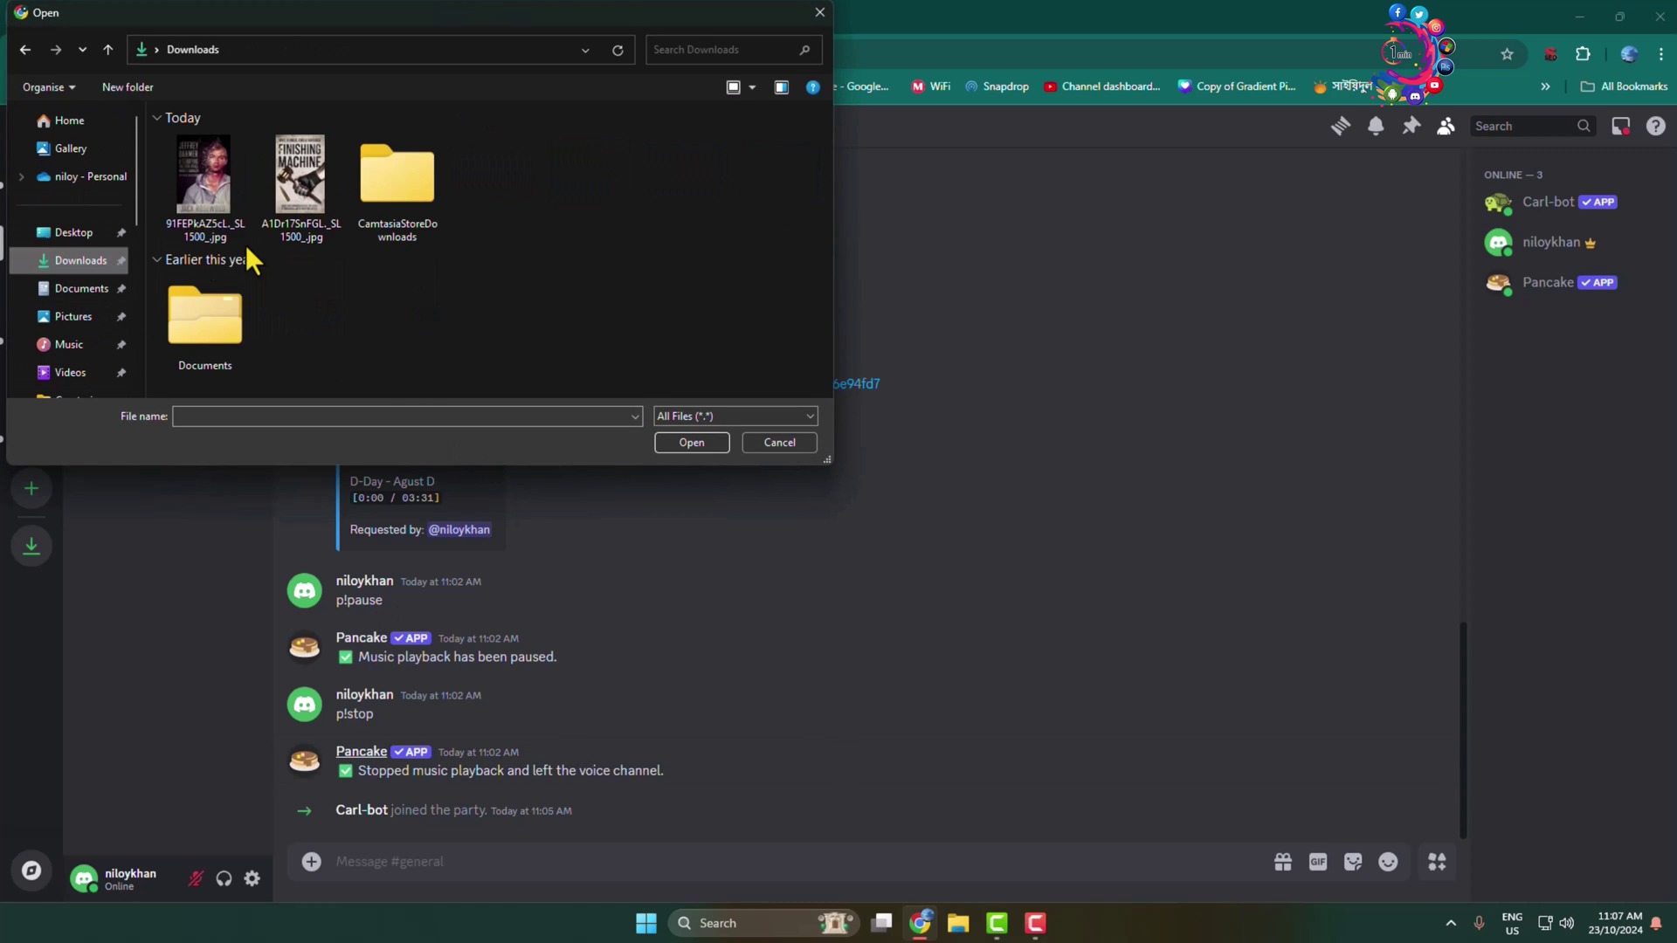
double_click(204, 321)
double_click(225, 190)
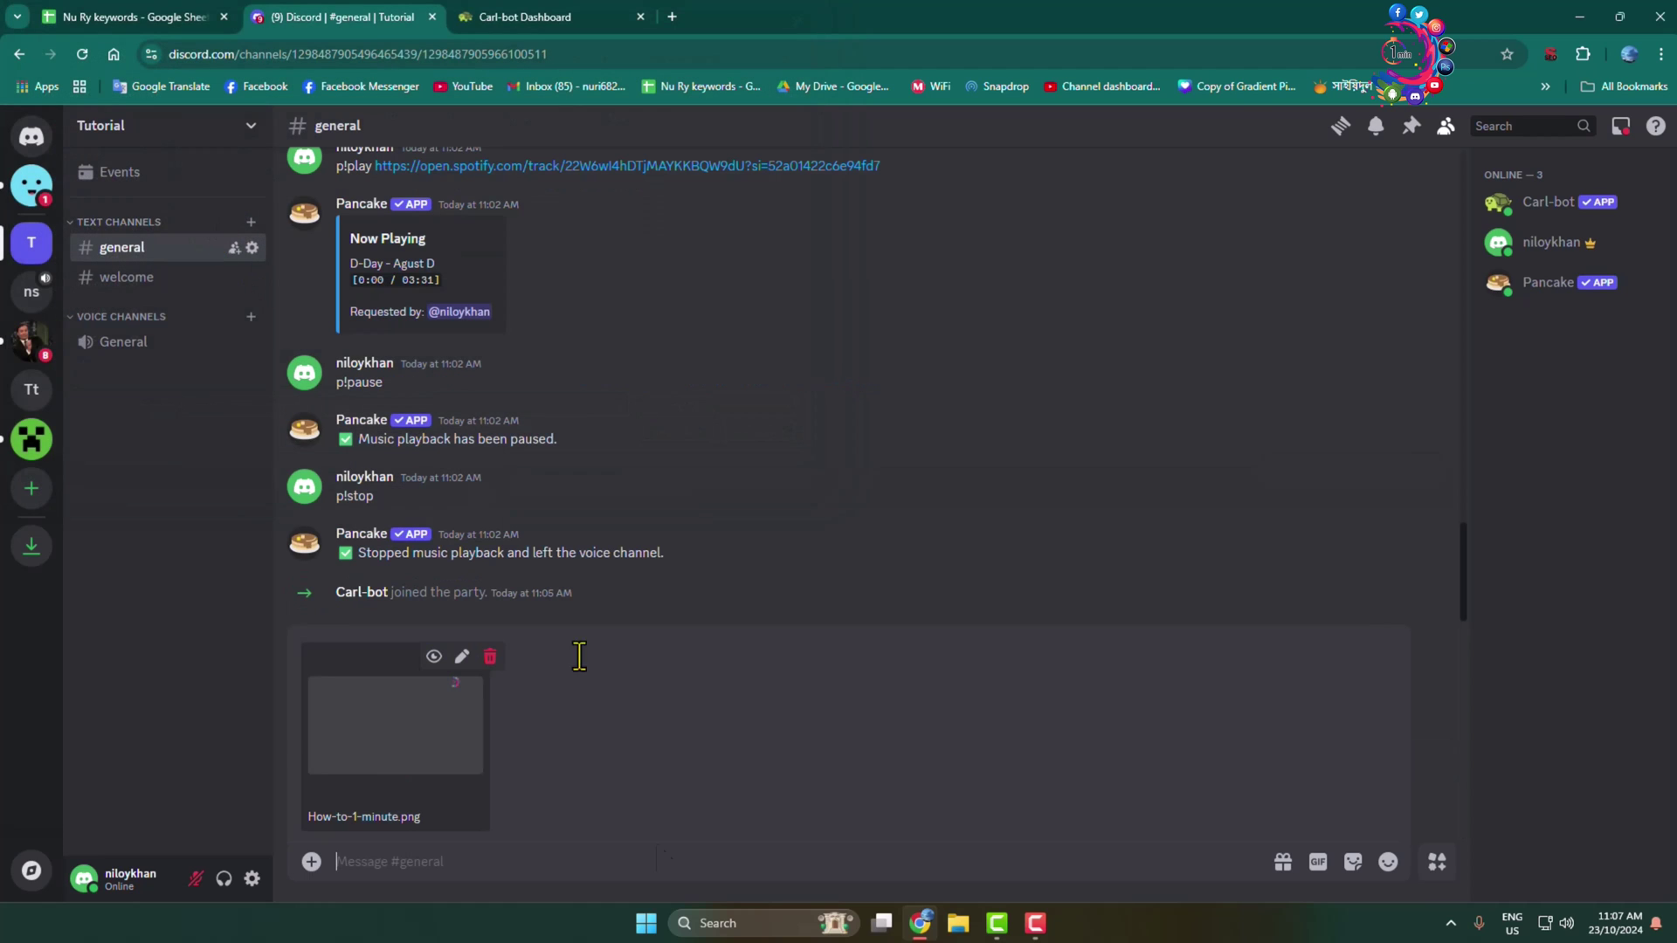
key("Return")
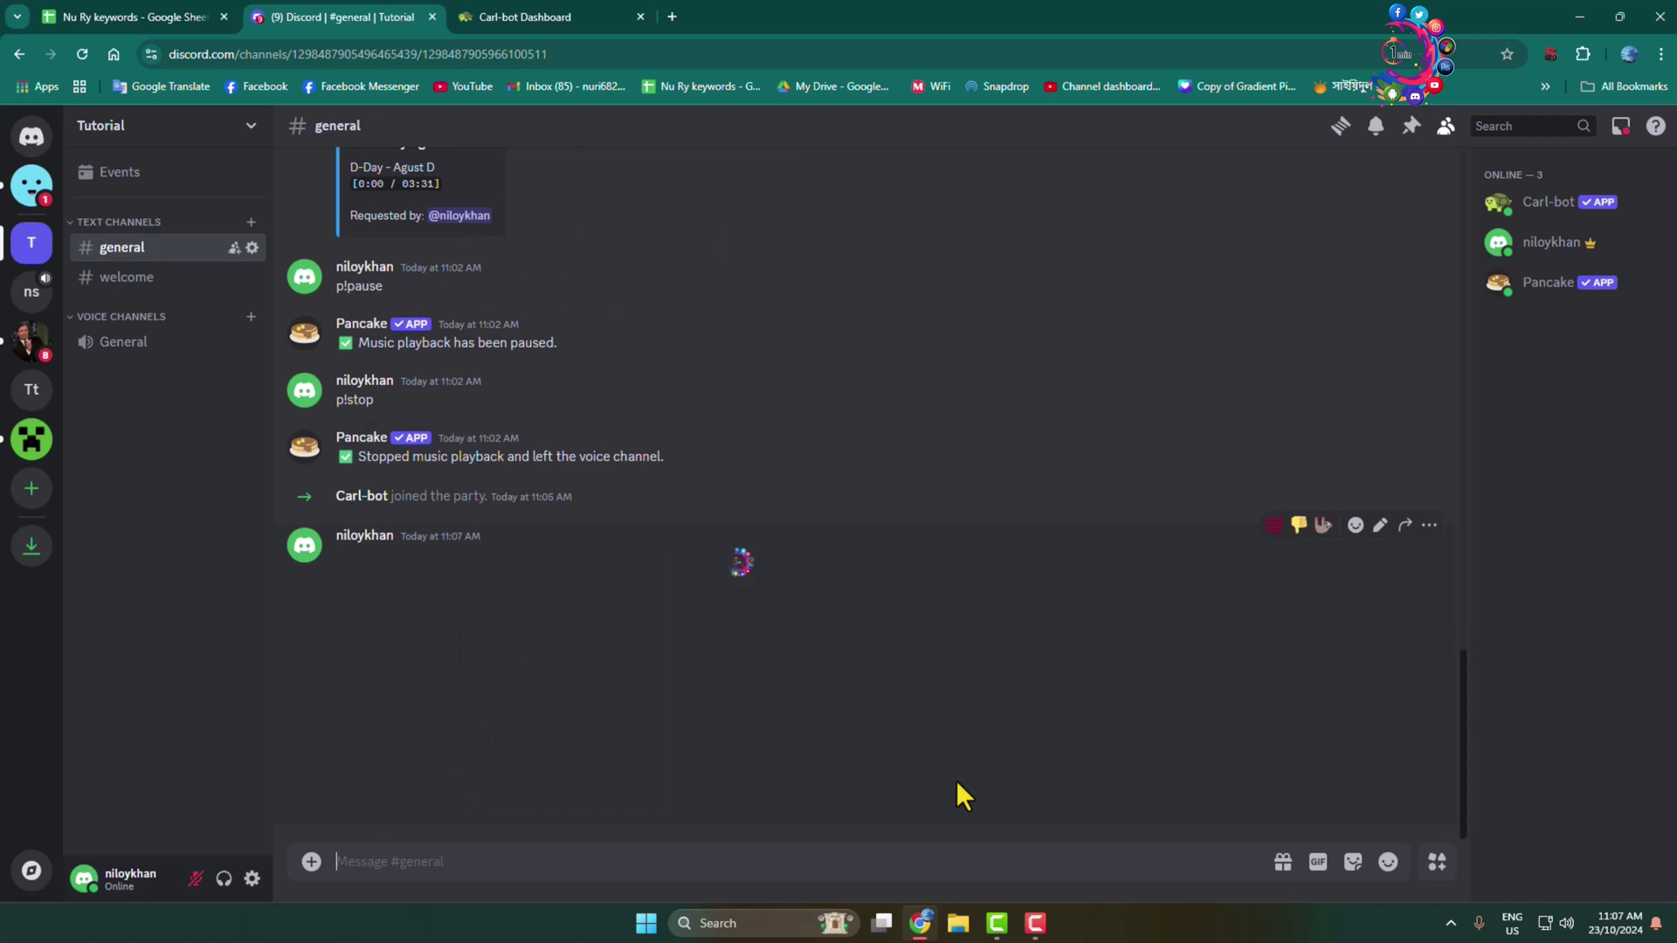
Copy the image message's link and paste it into the embed's Icon url field
right_click(747, 577)
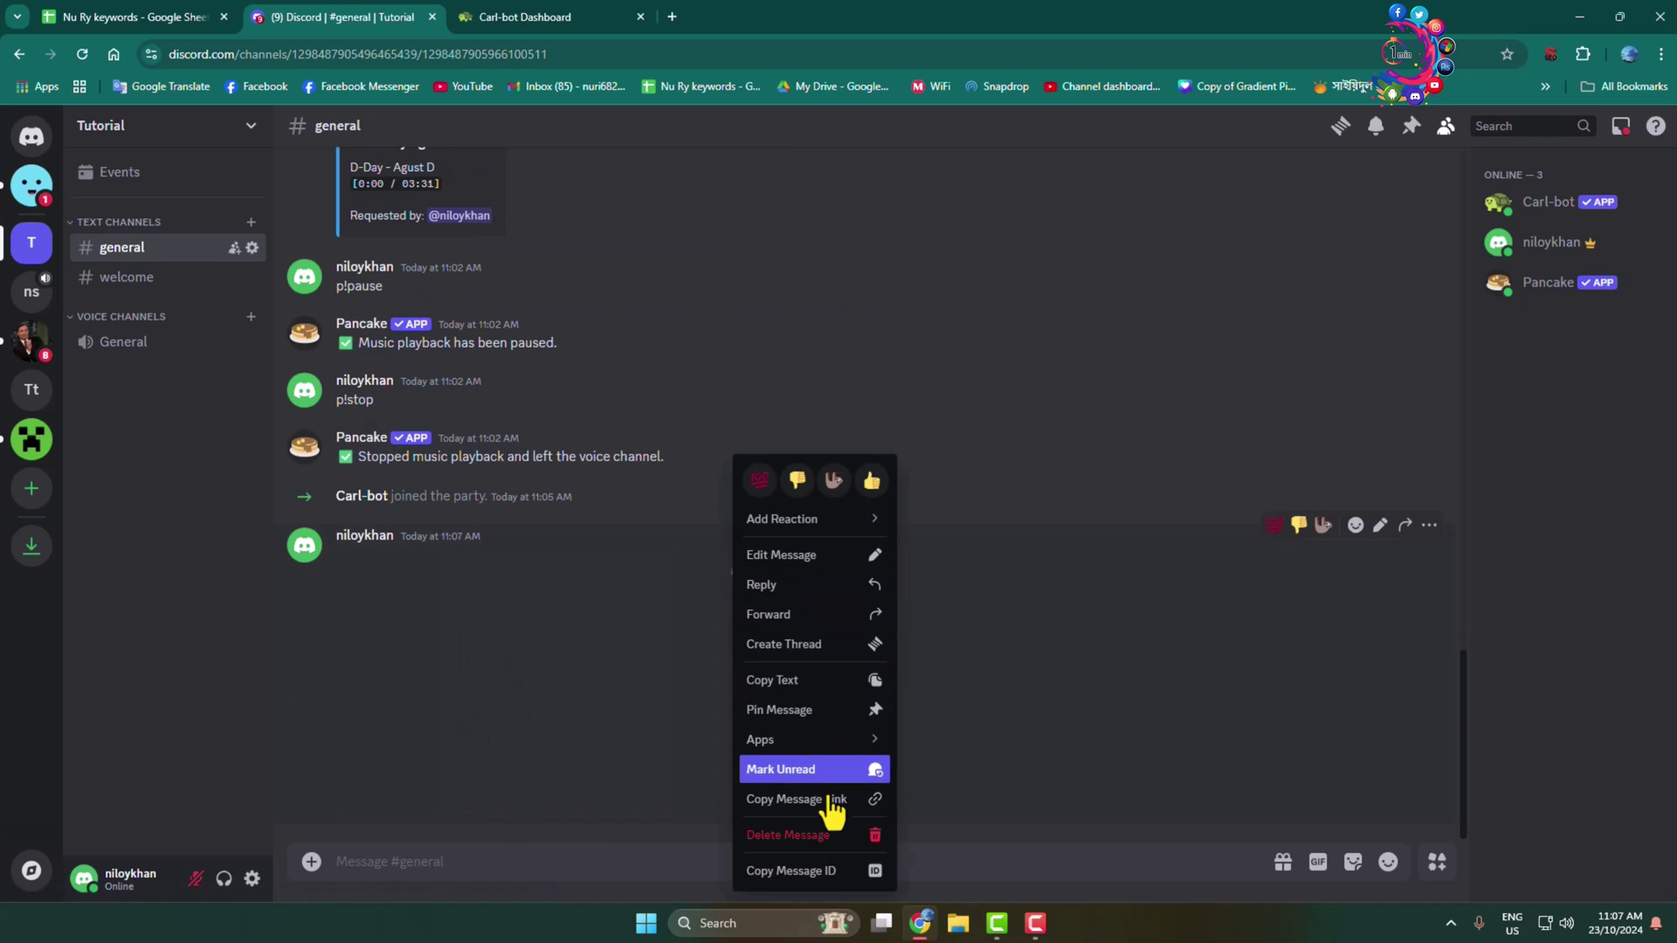
left_click(797, 799)
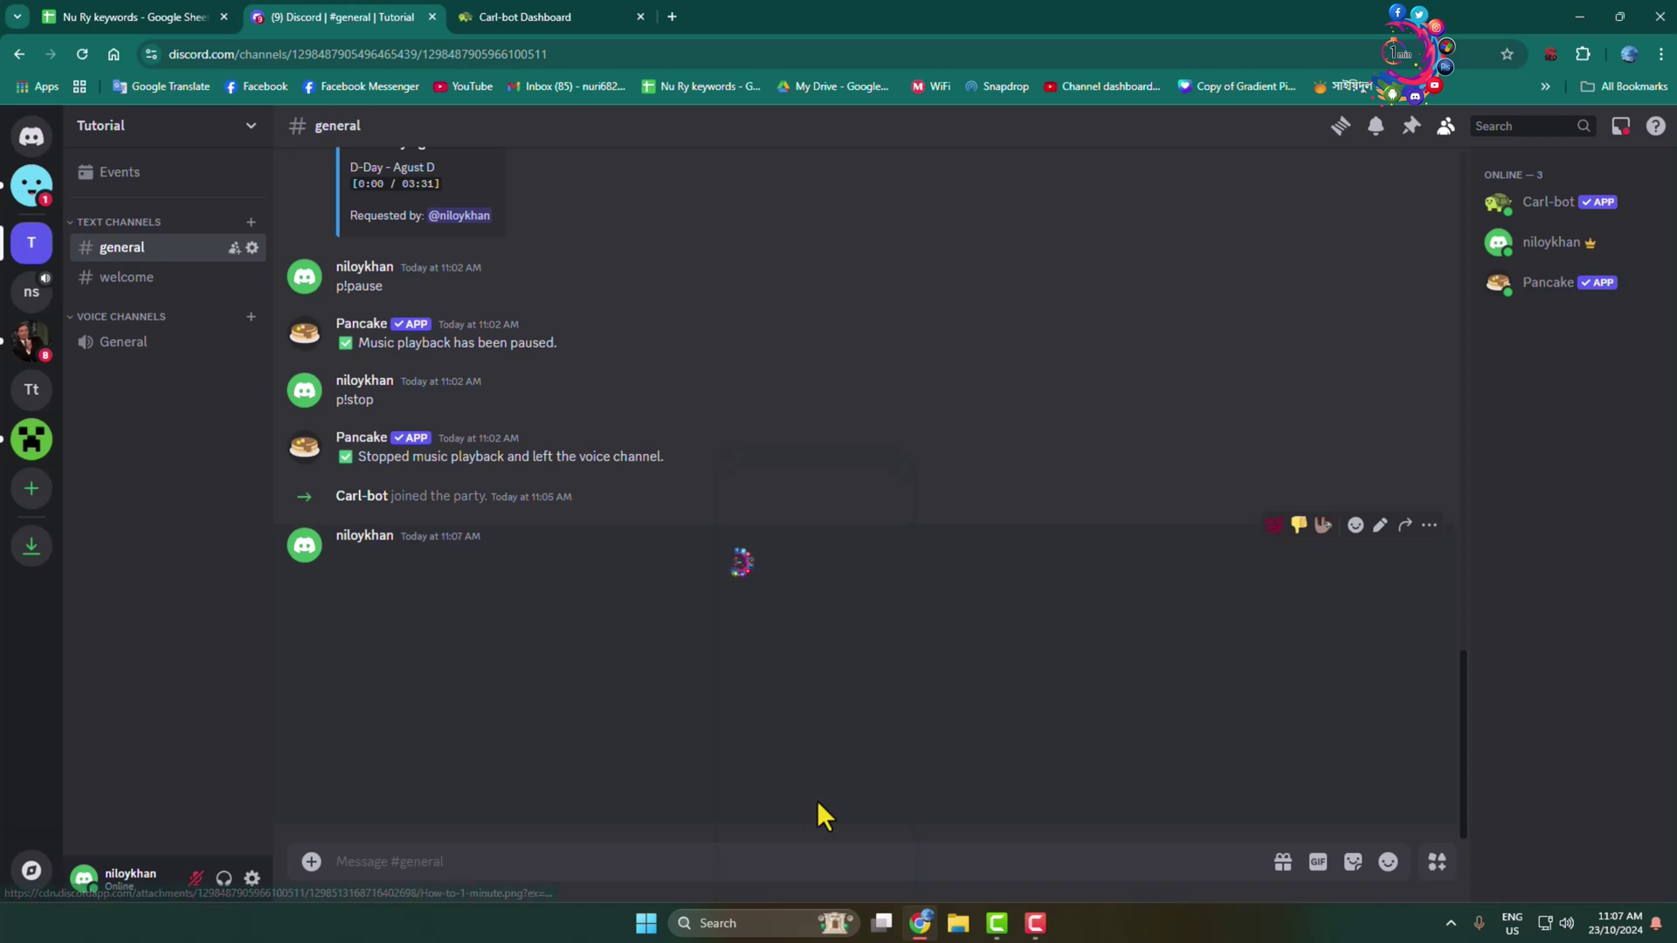
left_click(559, 16)
key("ctrl+v")
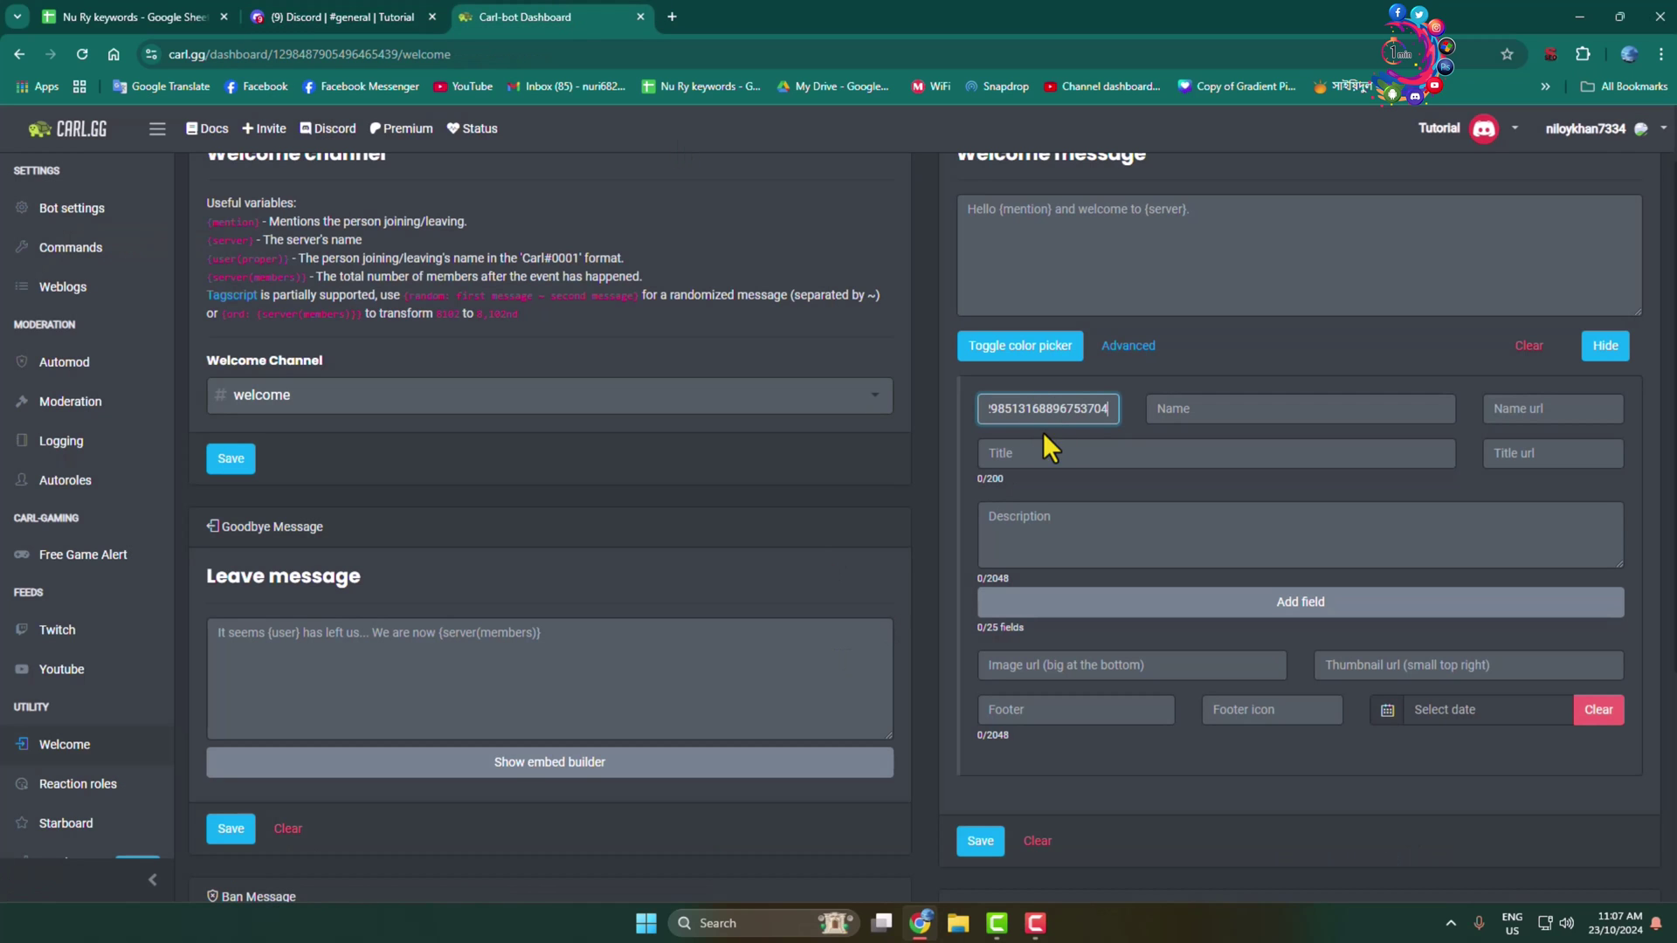
left_click(1226, 411)
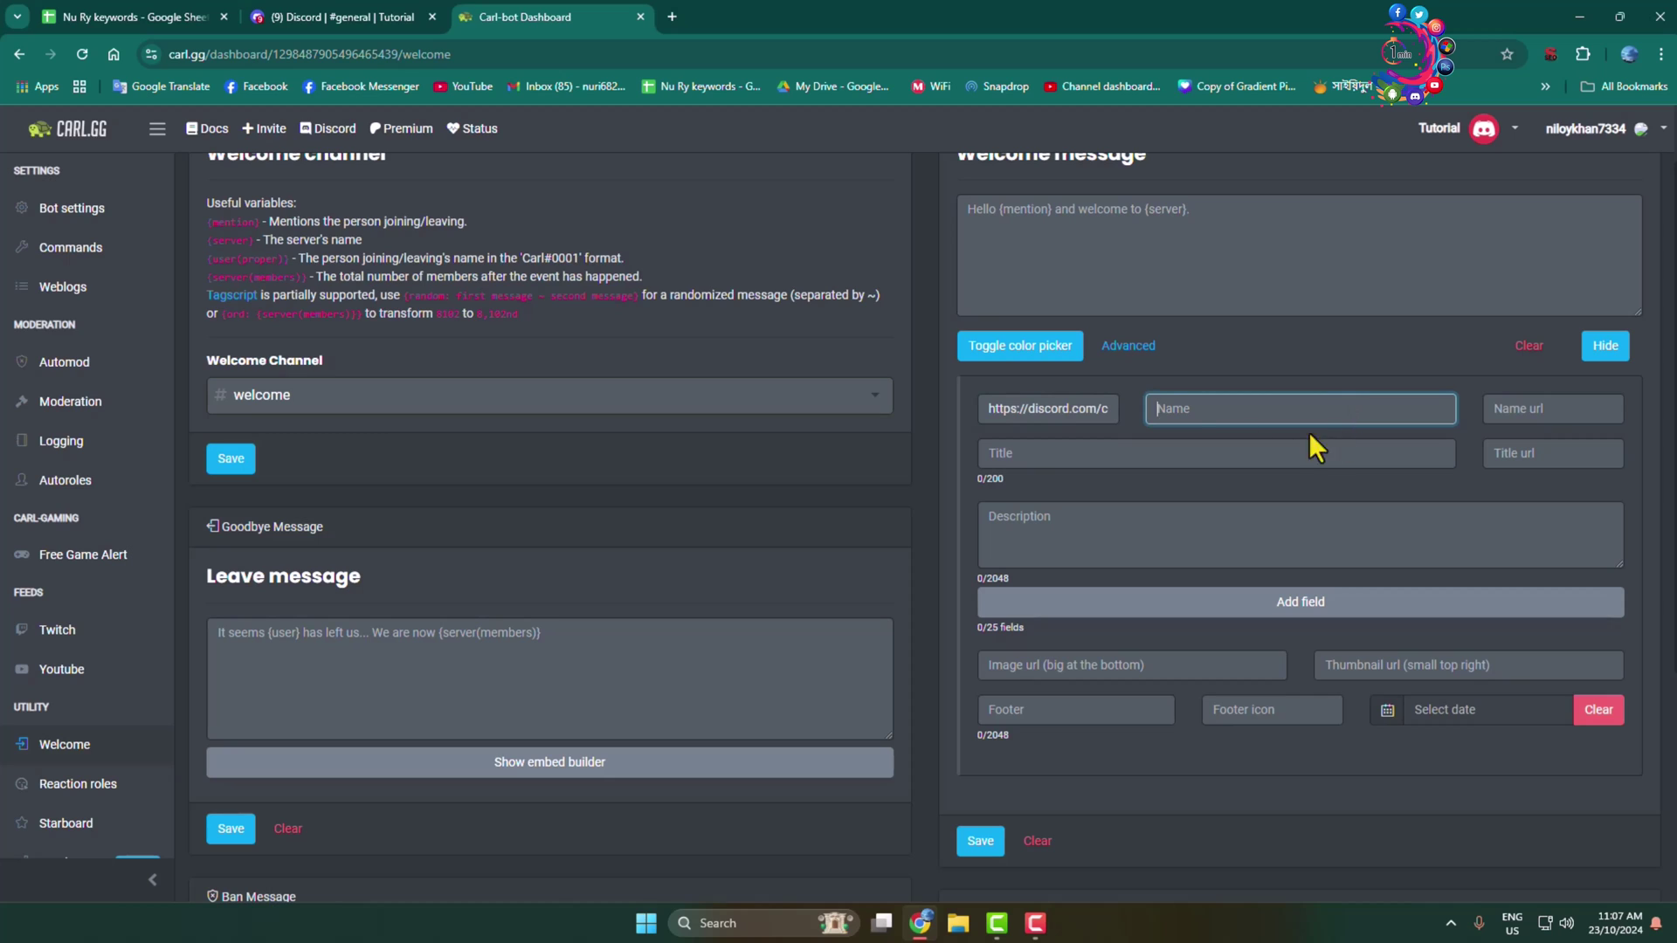
left_click(1235, 450)
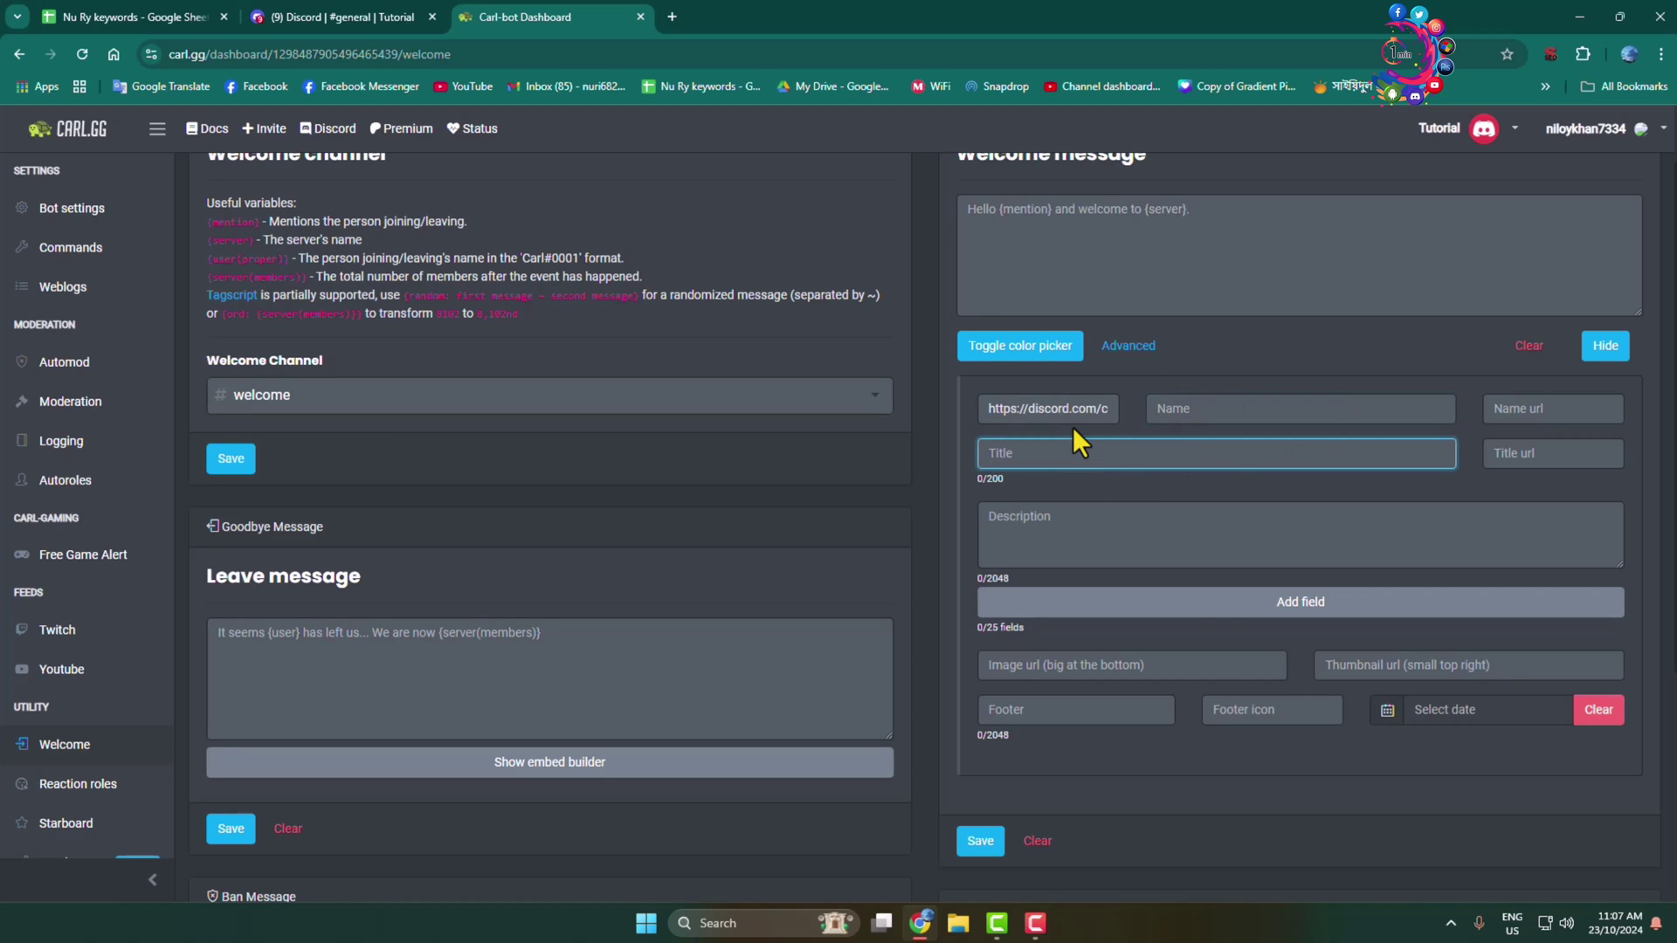
left_click(1041, 535)
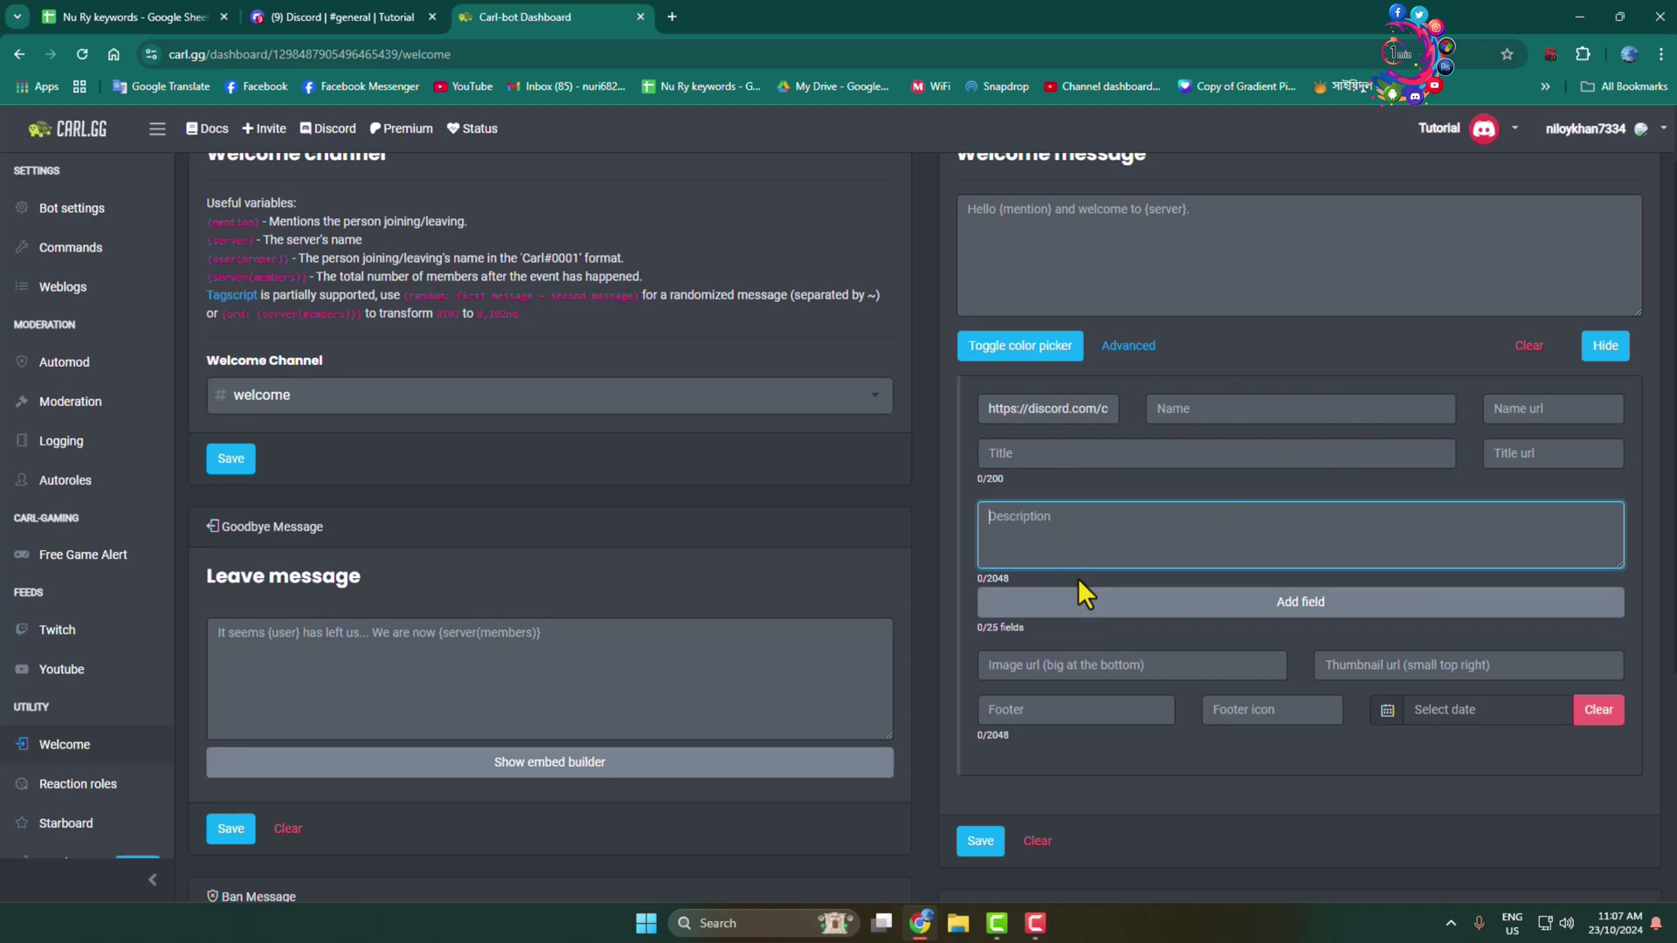
left_click(1067, 669)
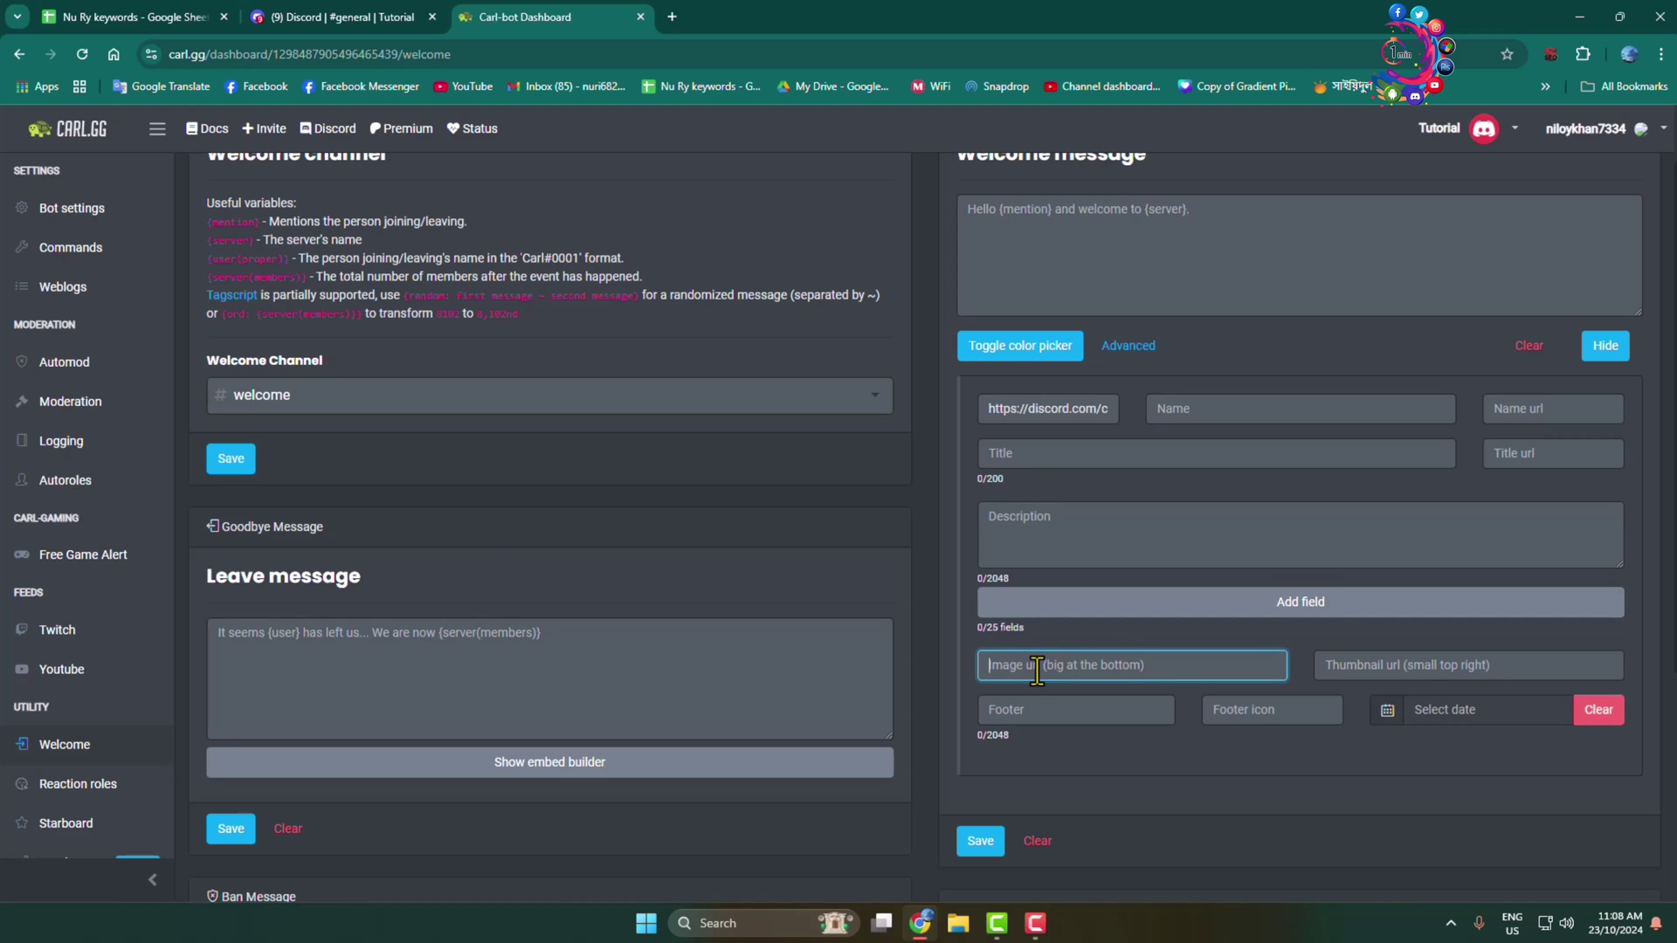
Check Discord, then clear all the welcome embed fields
left_click(358, 12)
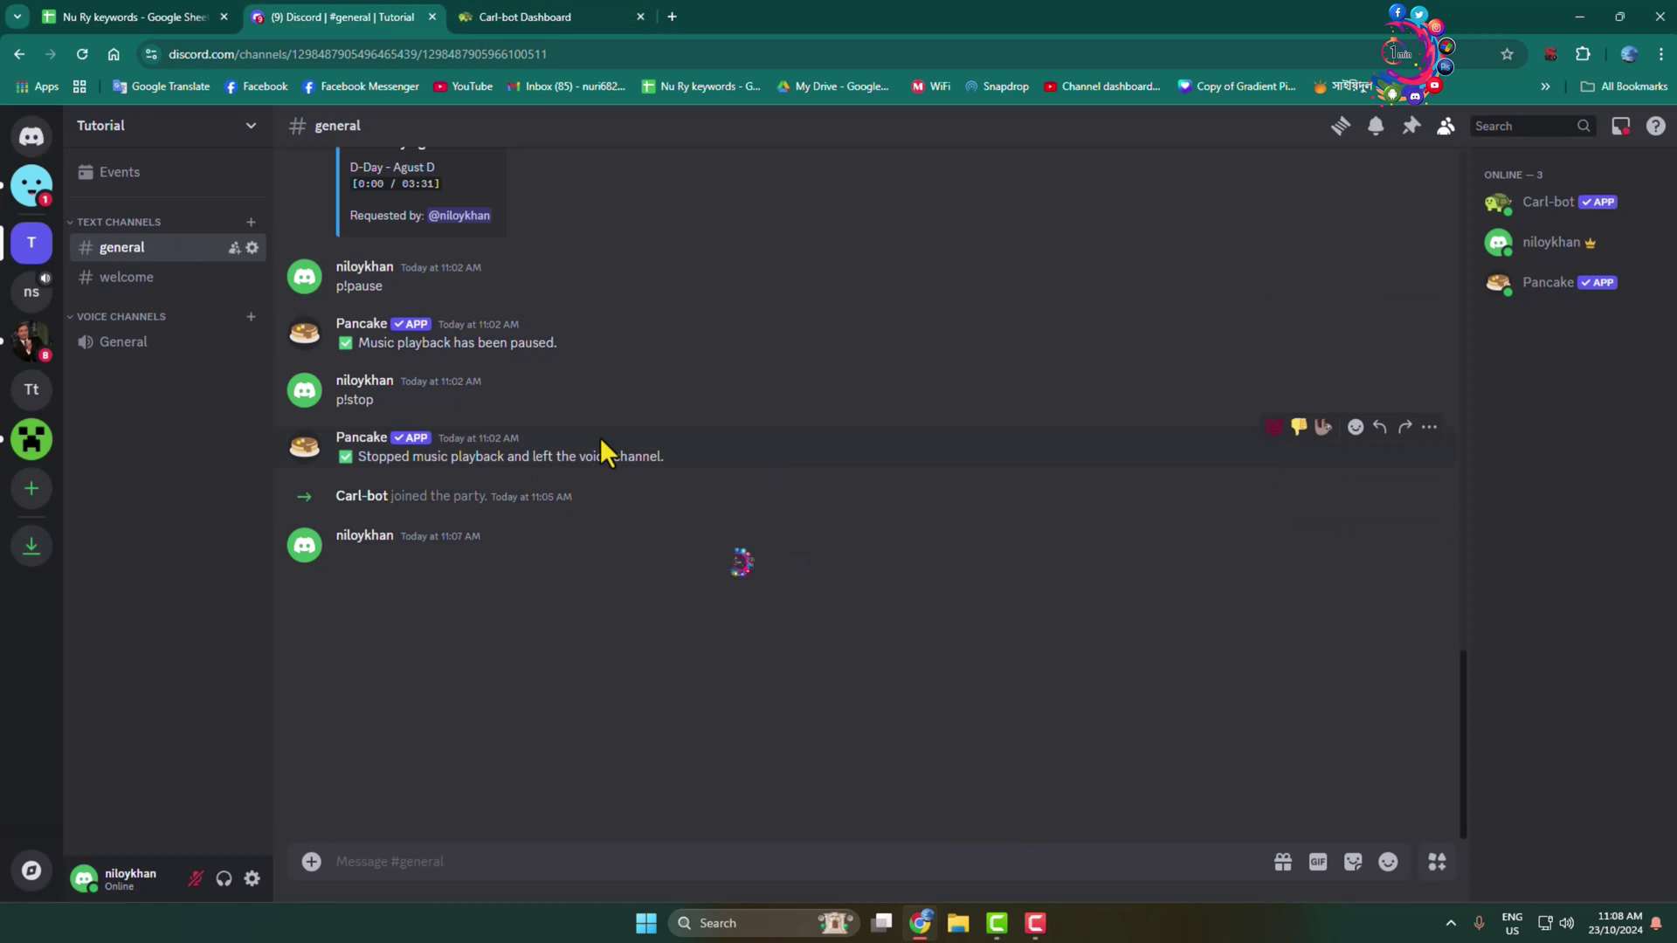
scroll(699, 340, "up", 5)
scroll(699, 340, "up", 10)
left_click(524, 17)
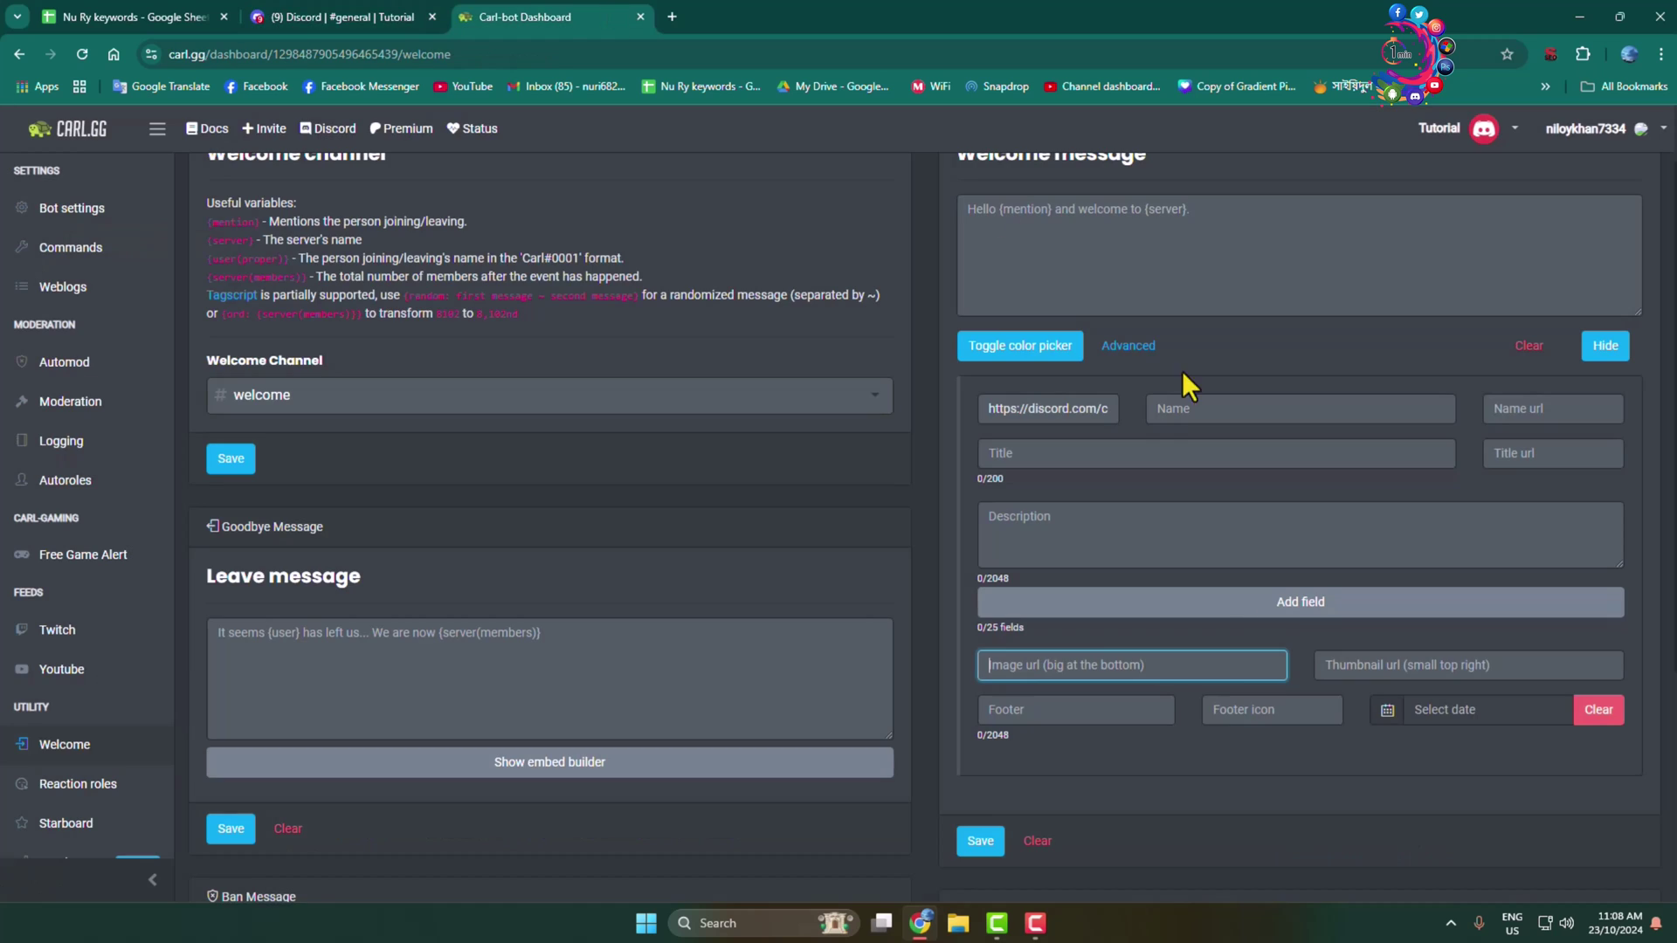
left_click(1437, 671)
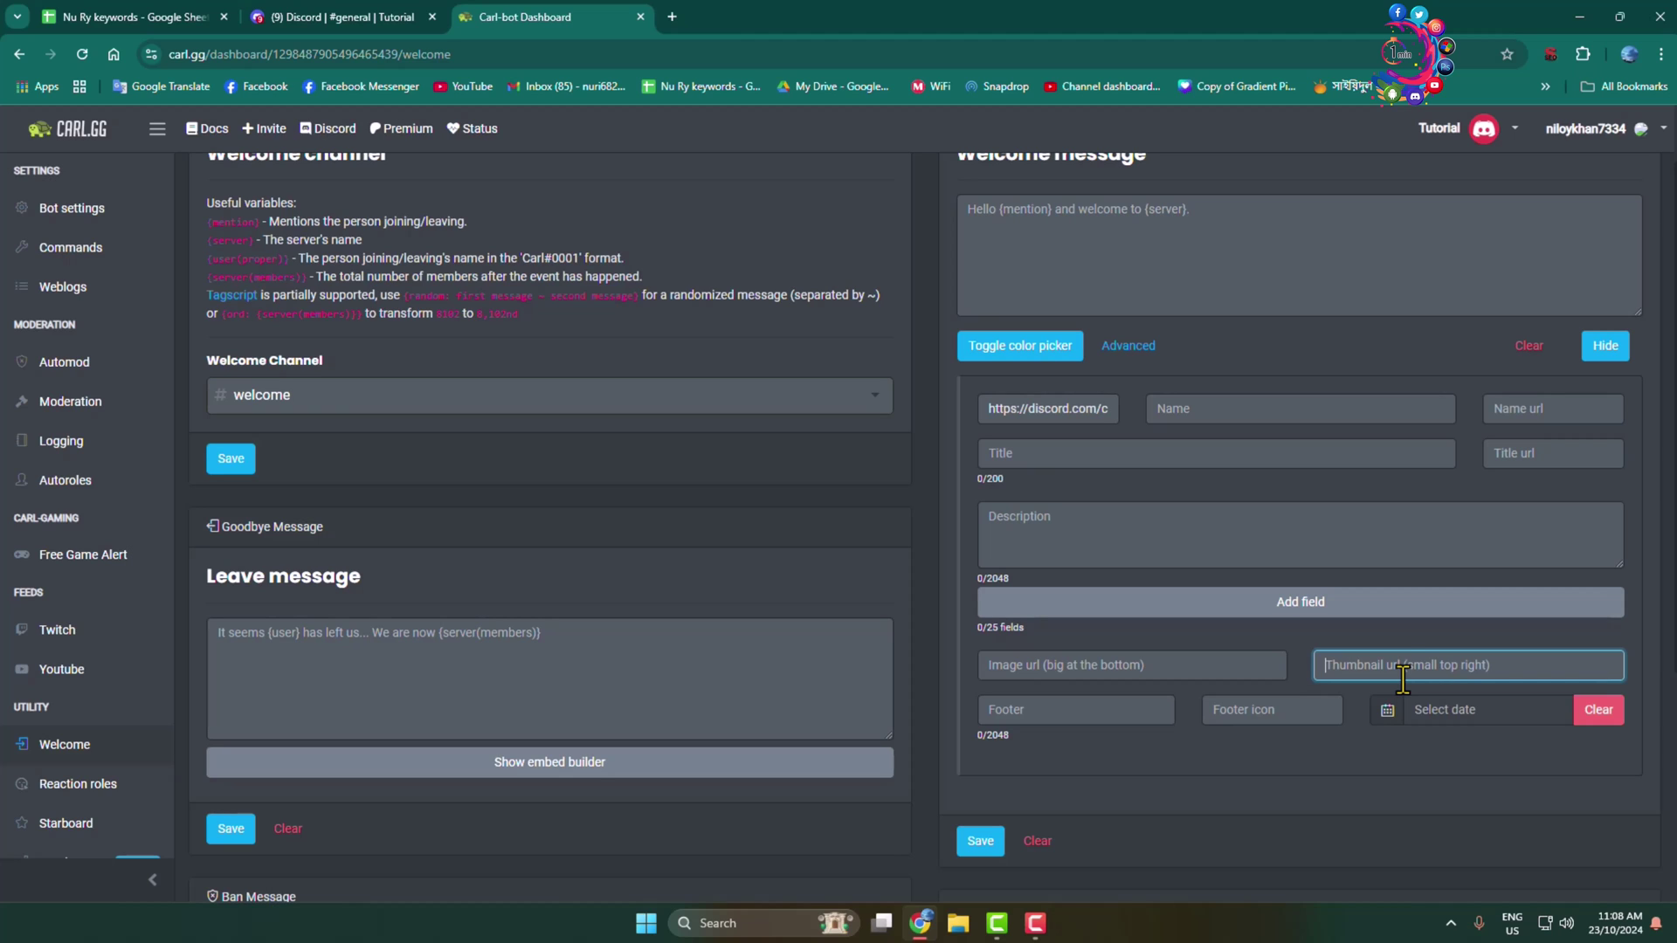
left_click(1595, 837)
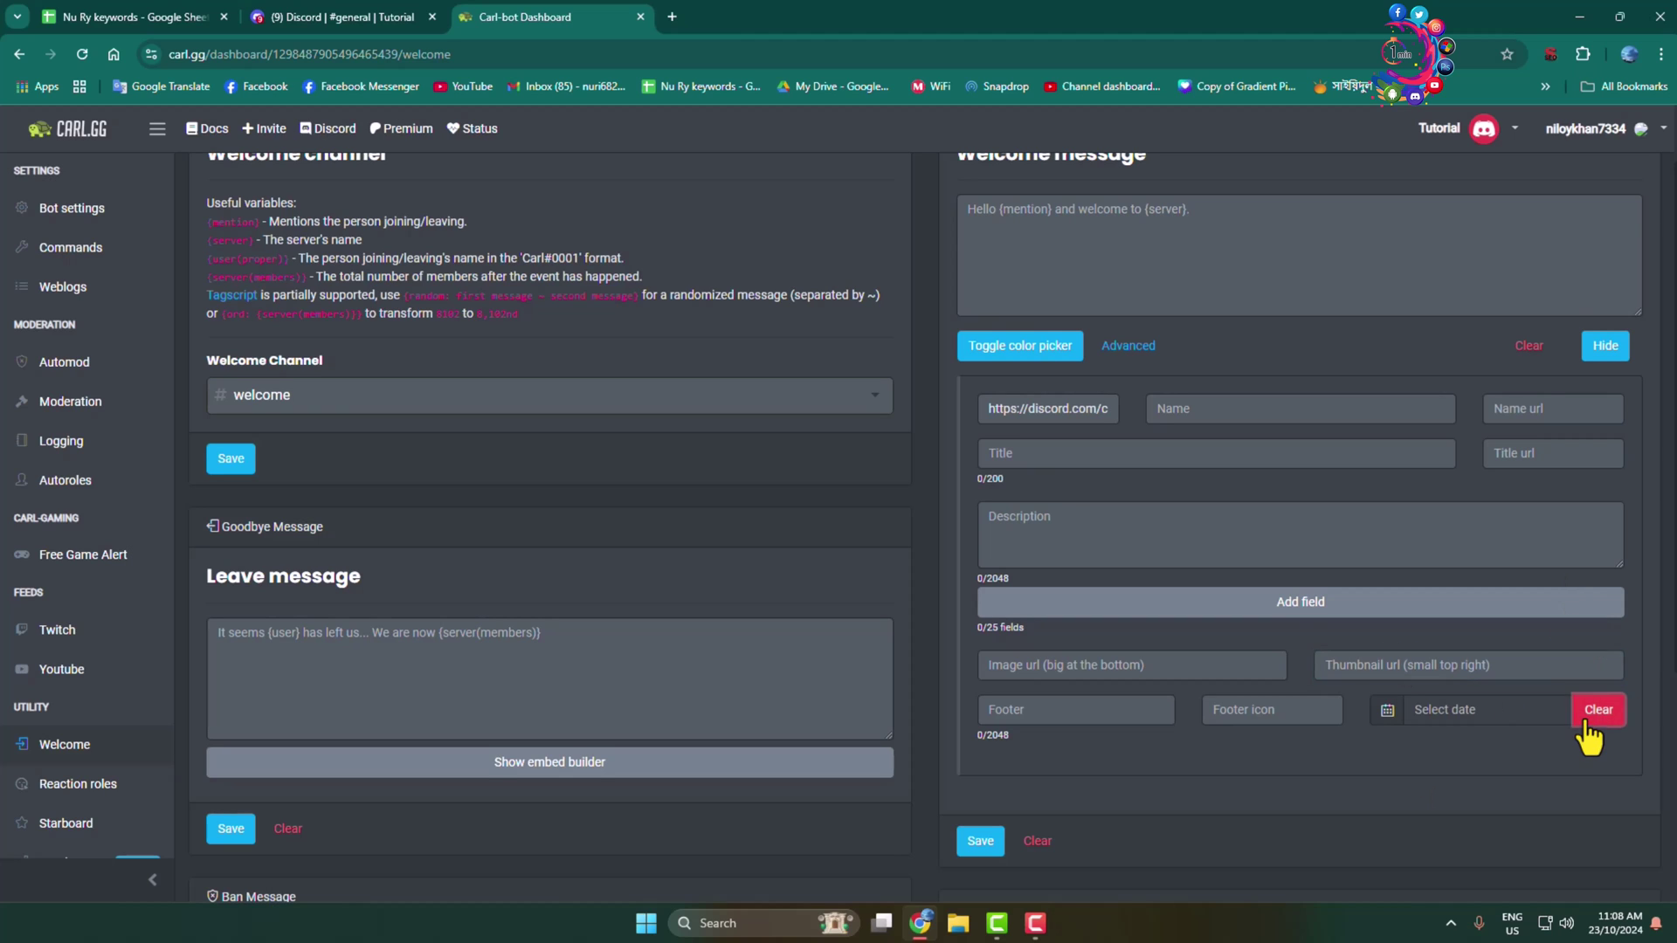
scroll(1021, 408, "up", 1)
left_click(1531, 441)
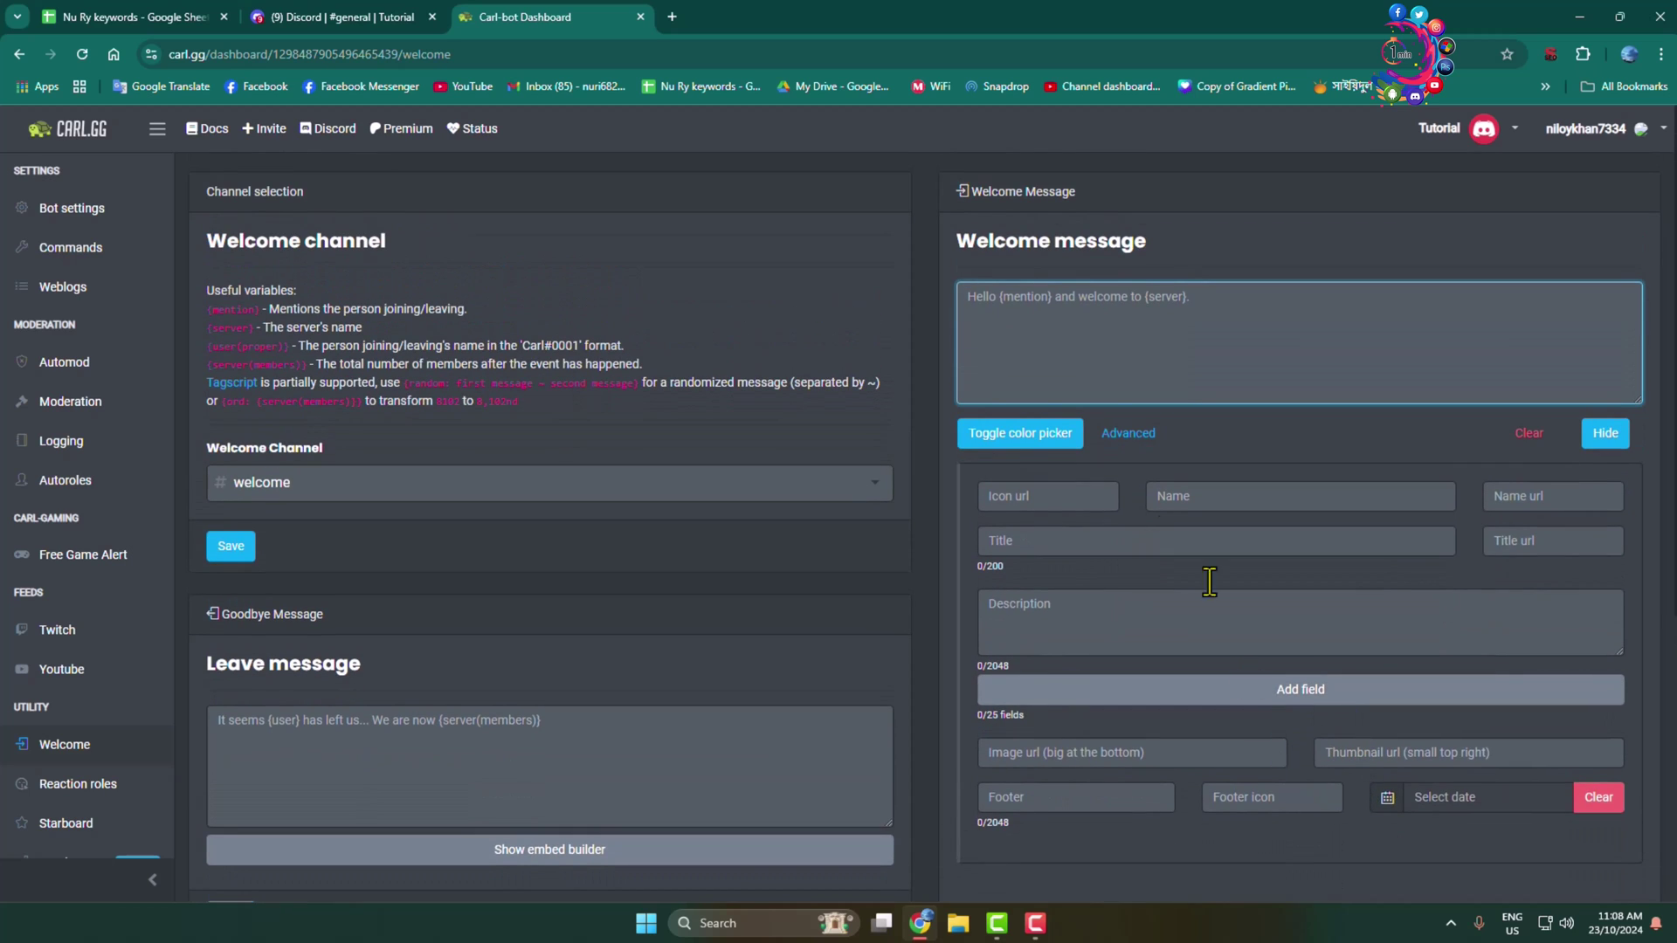
Paste {mention} after 'Hello' and {server} after 'Welcome to this' from Useful variables
type("Hello")
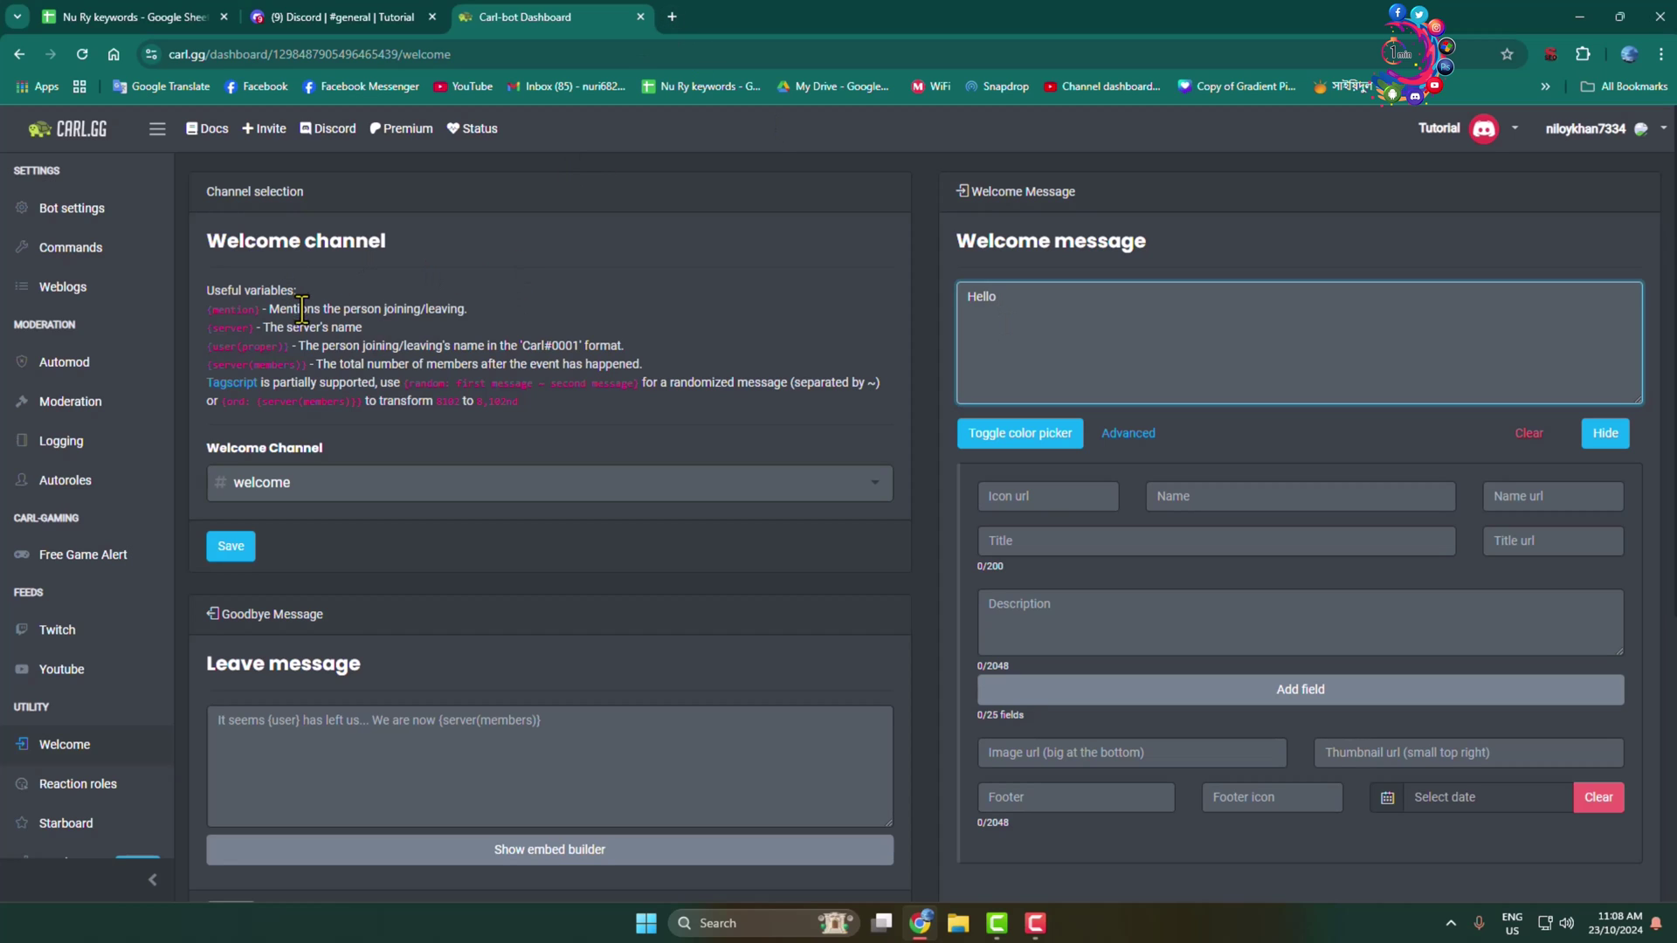
left_click_drag(207, 309, 259, 310)
key("ctrl+c")
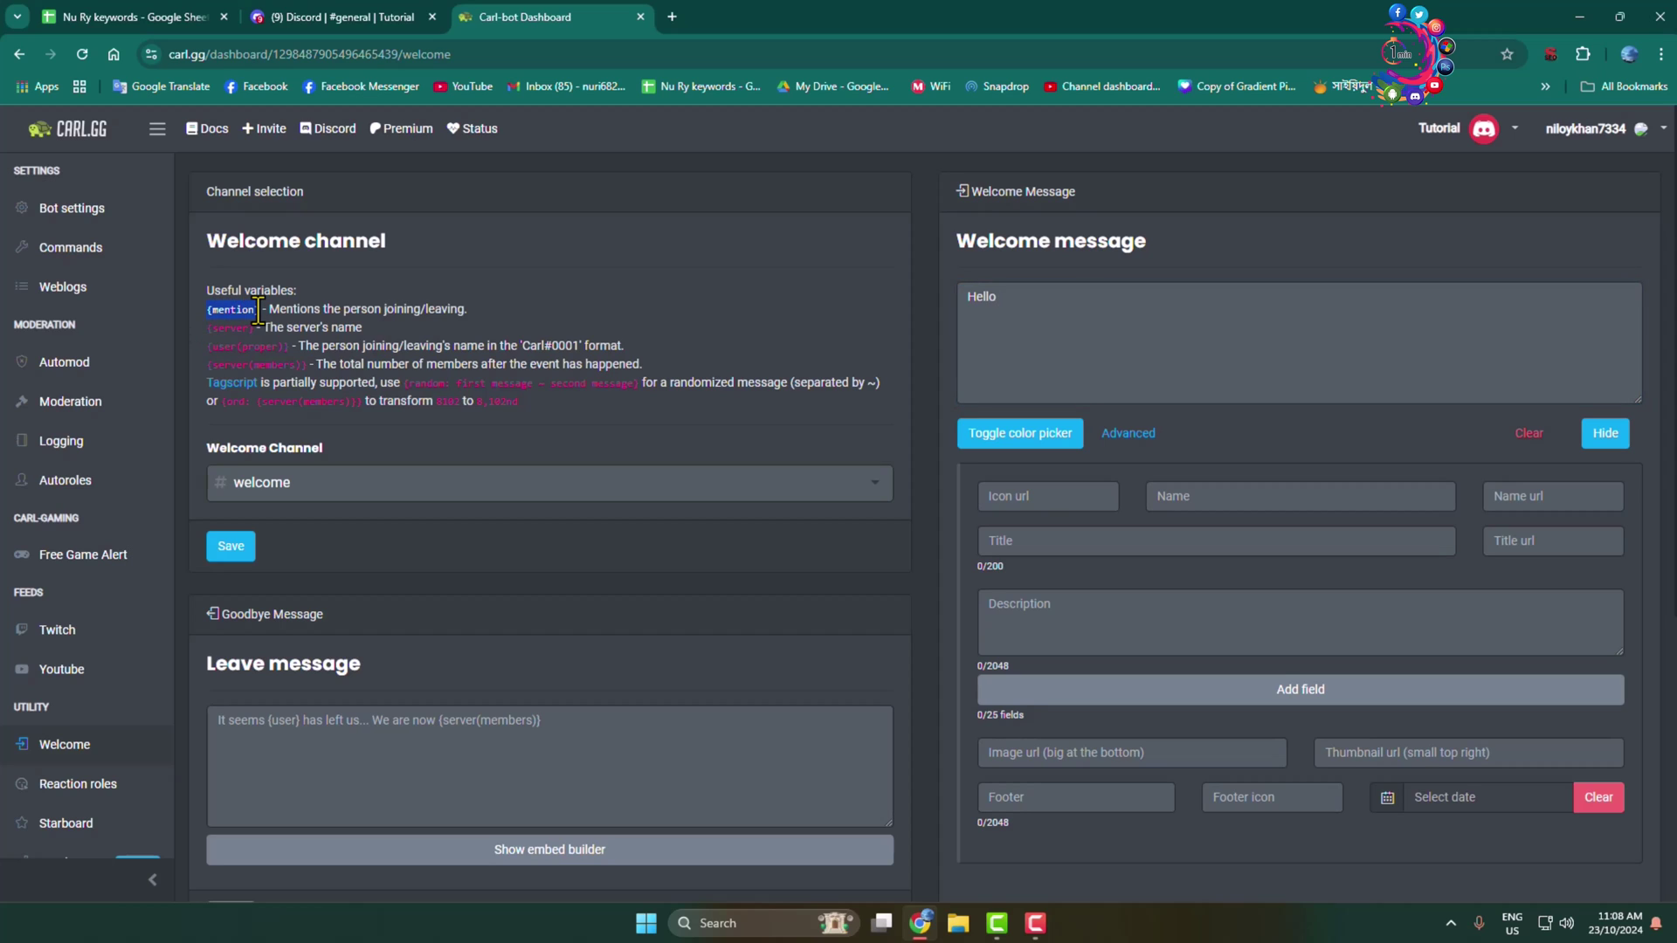
left_click(1062, 311)
key("ctrl+v")
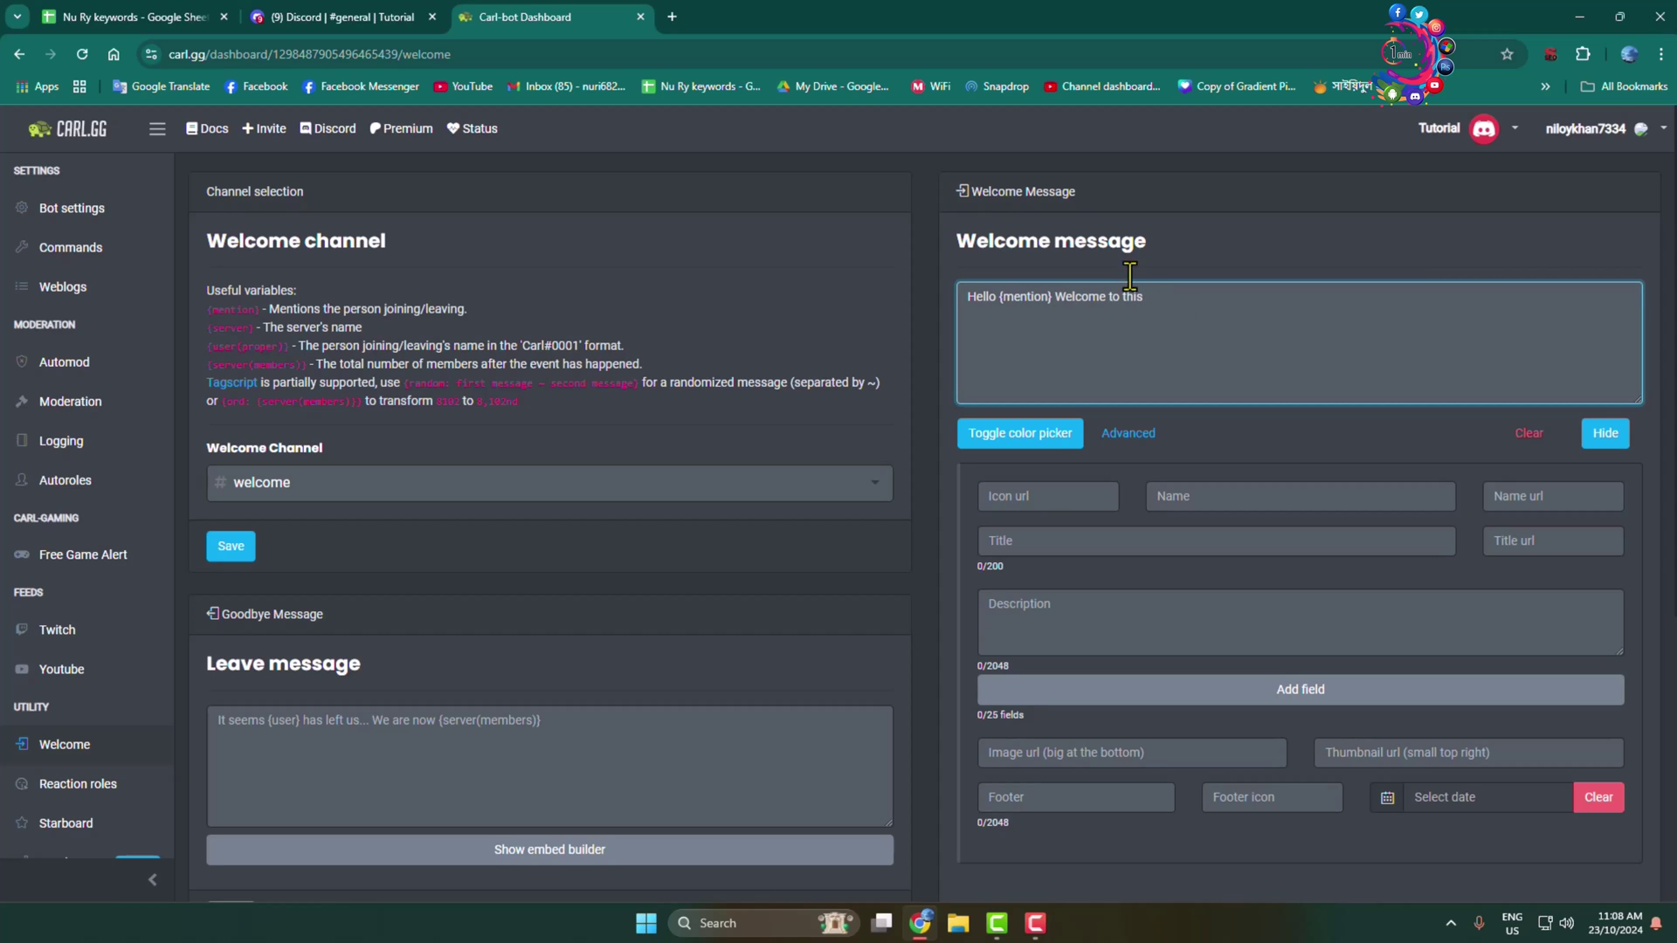
left_click_drag(263, 323, 224, 326)
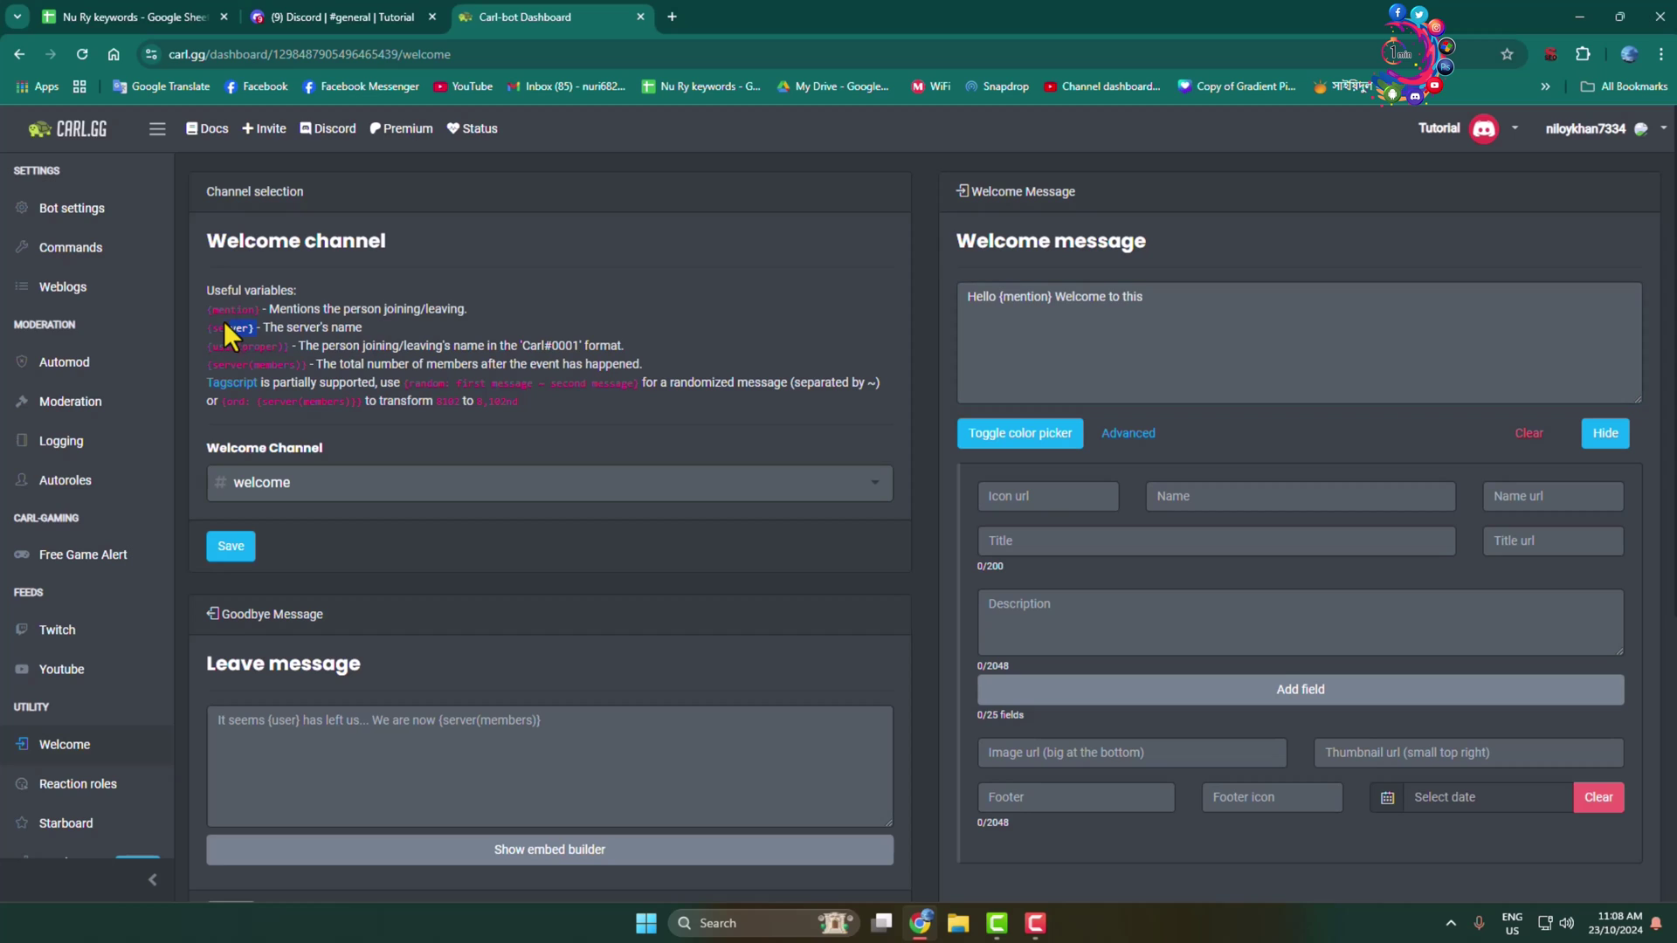
left_click(1180, 297)
type("{server}")
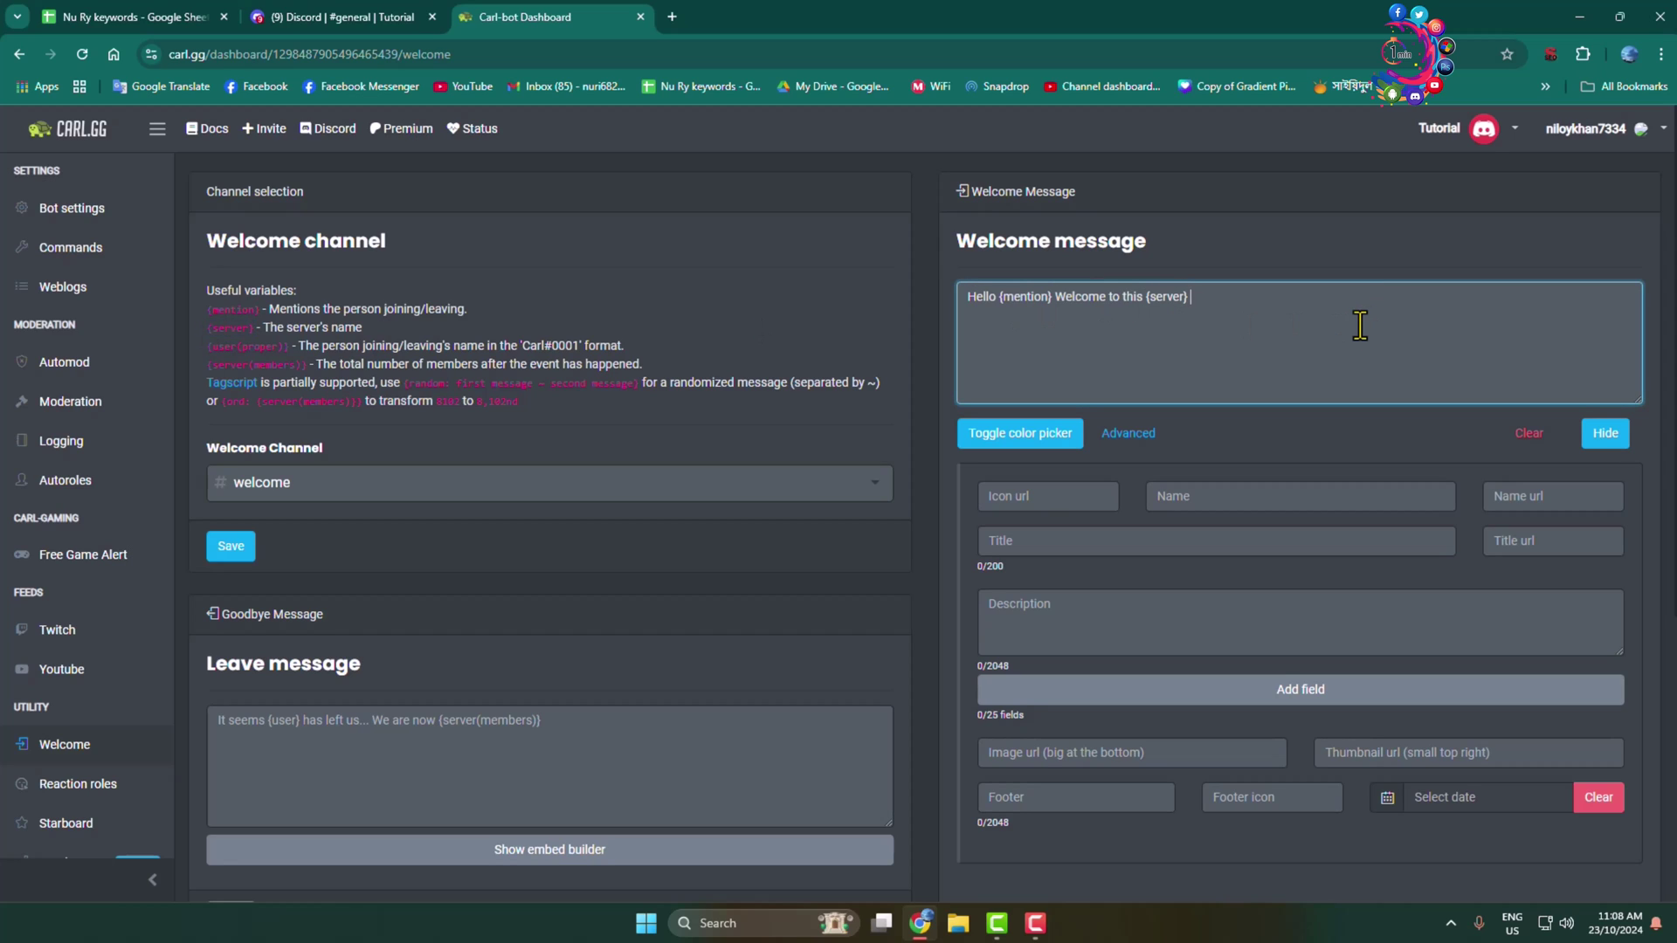
left_click(1034, 437)
Set the welcome embed colour to magenta F300F7 and save the welcome settings
left_click(1087, 610)
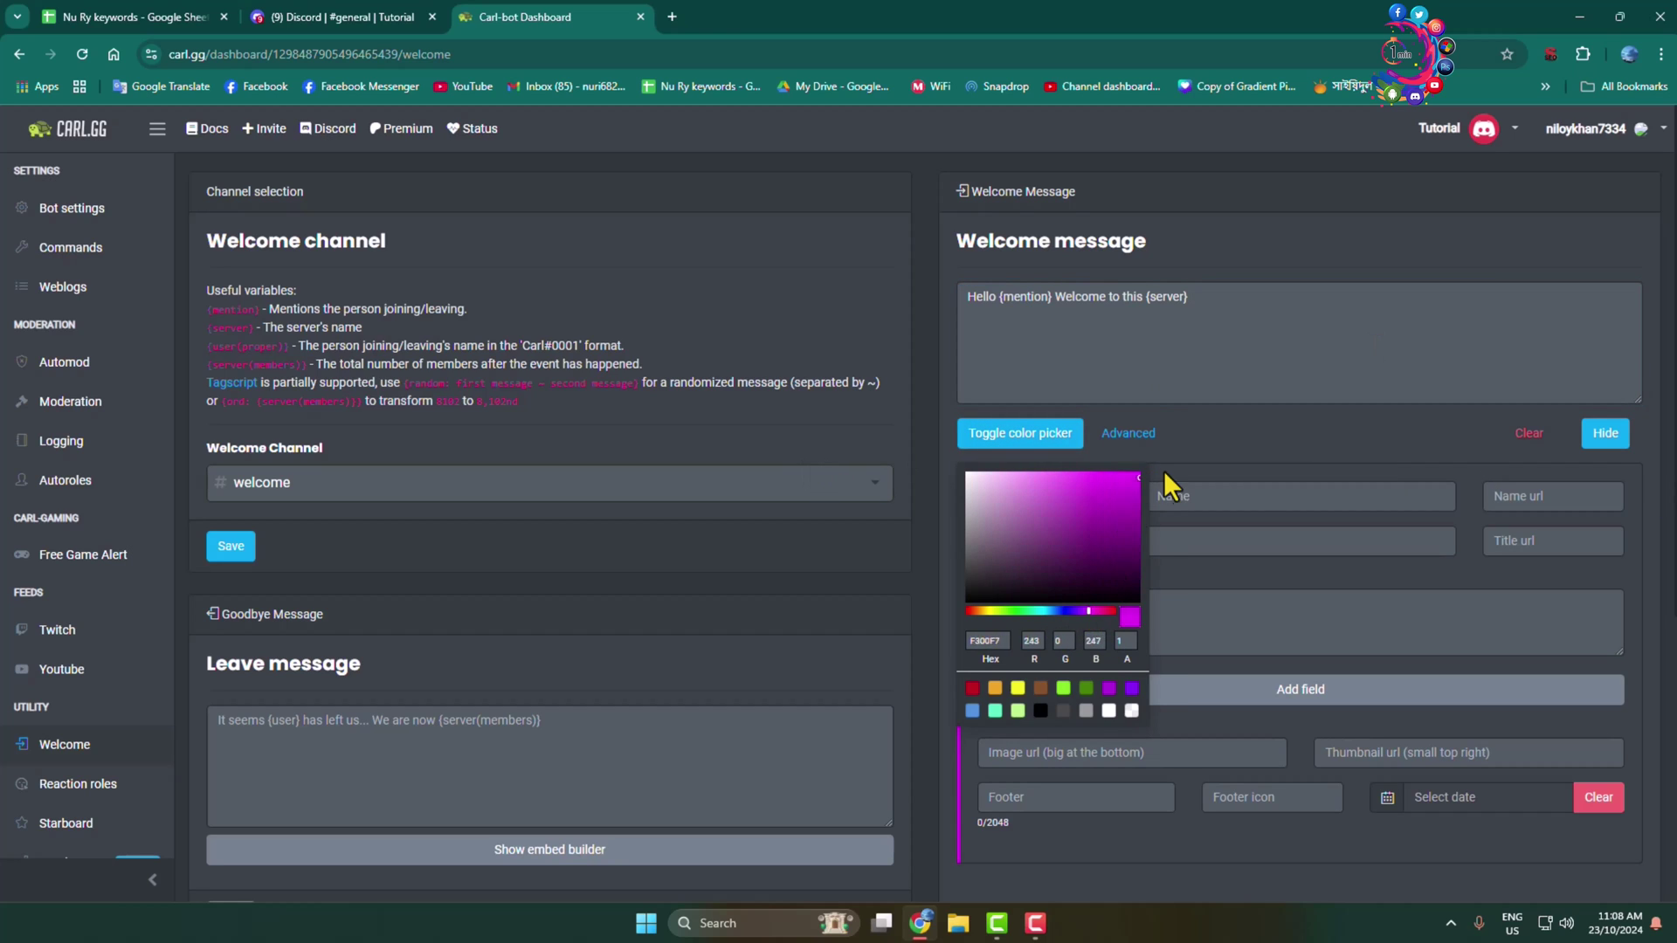
left_click(1353, 313)
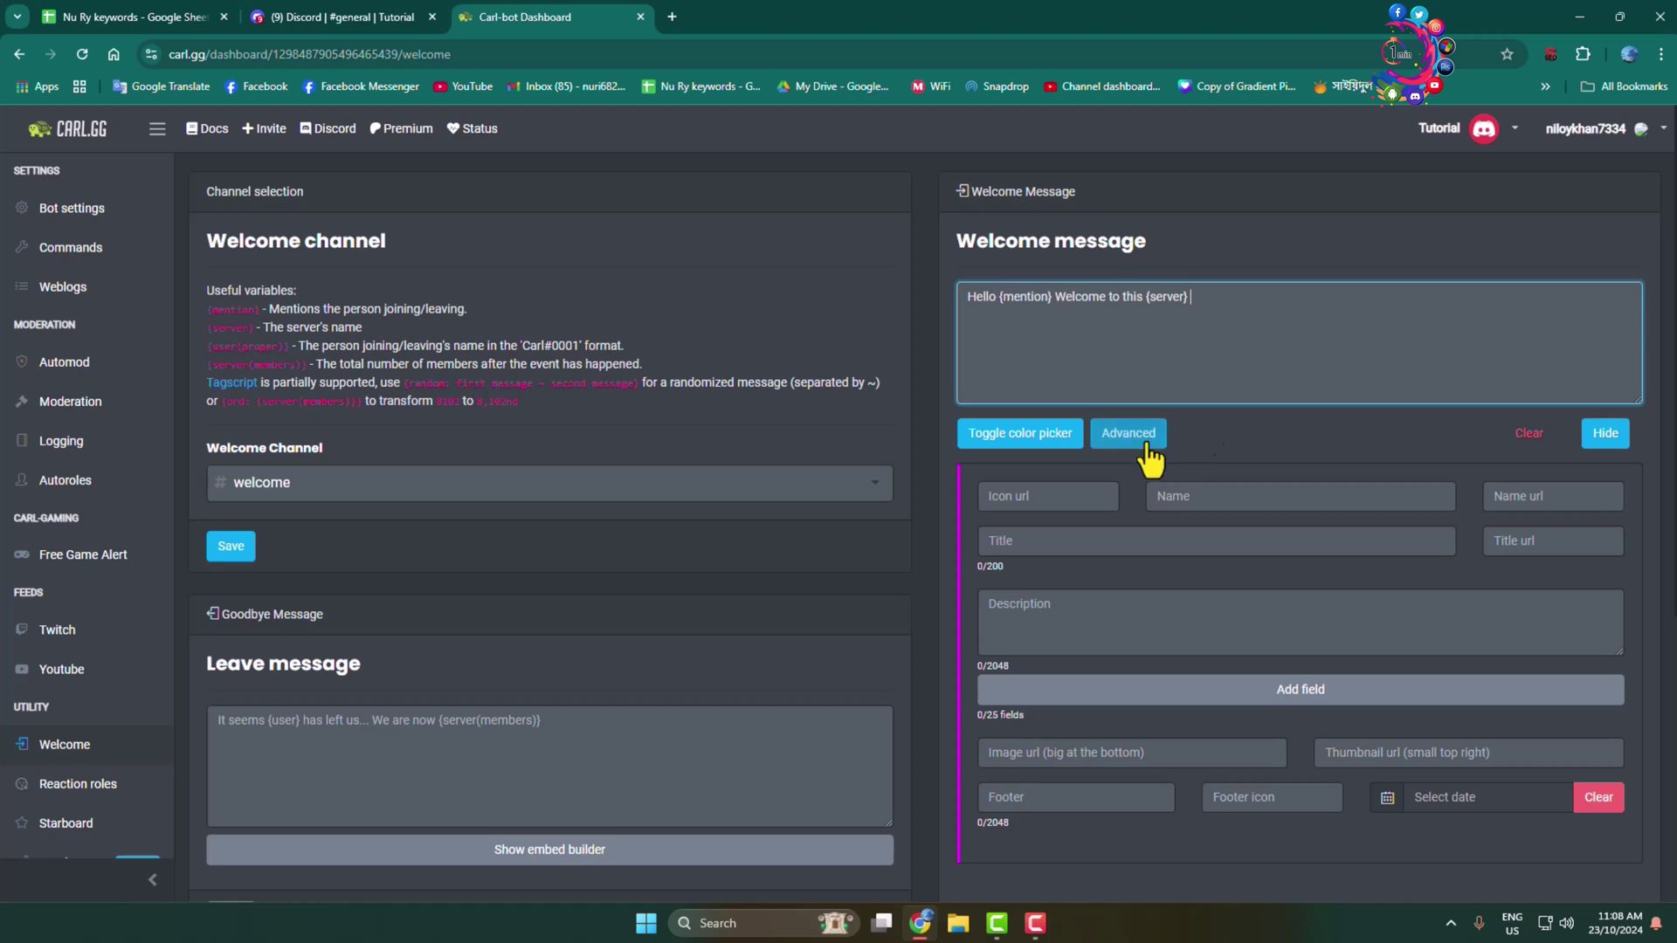
scroll(1063, 255, "down", 5)
left_click(981, 484)
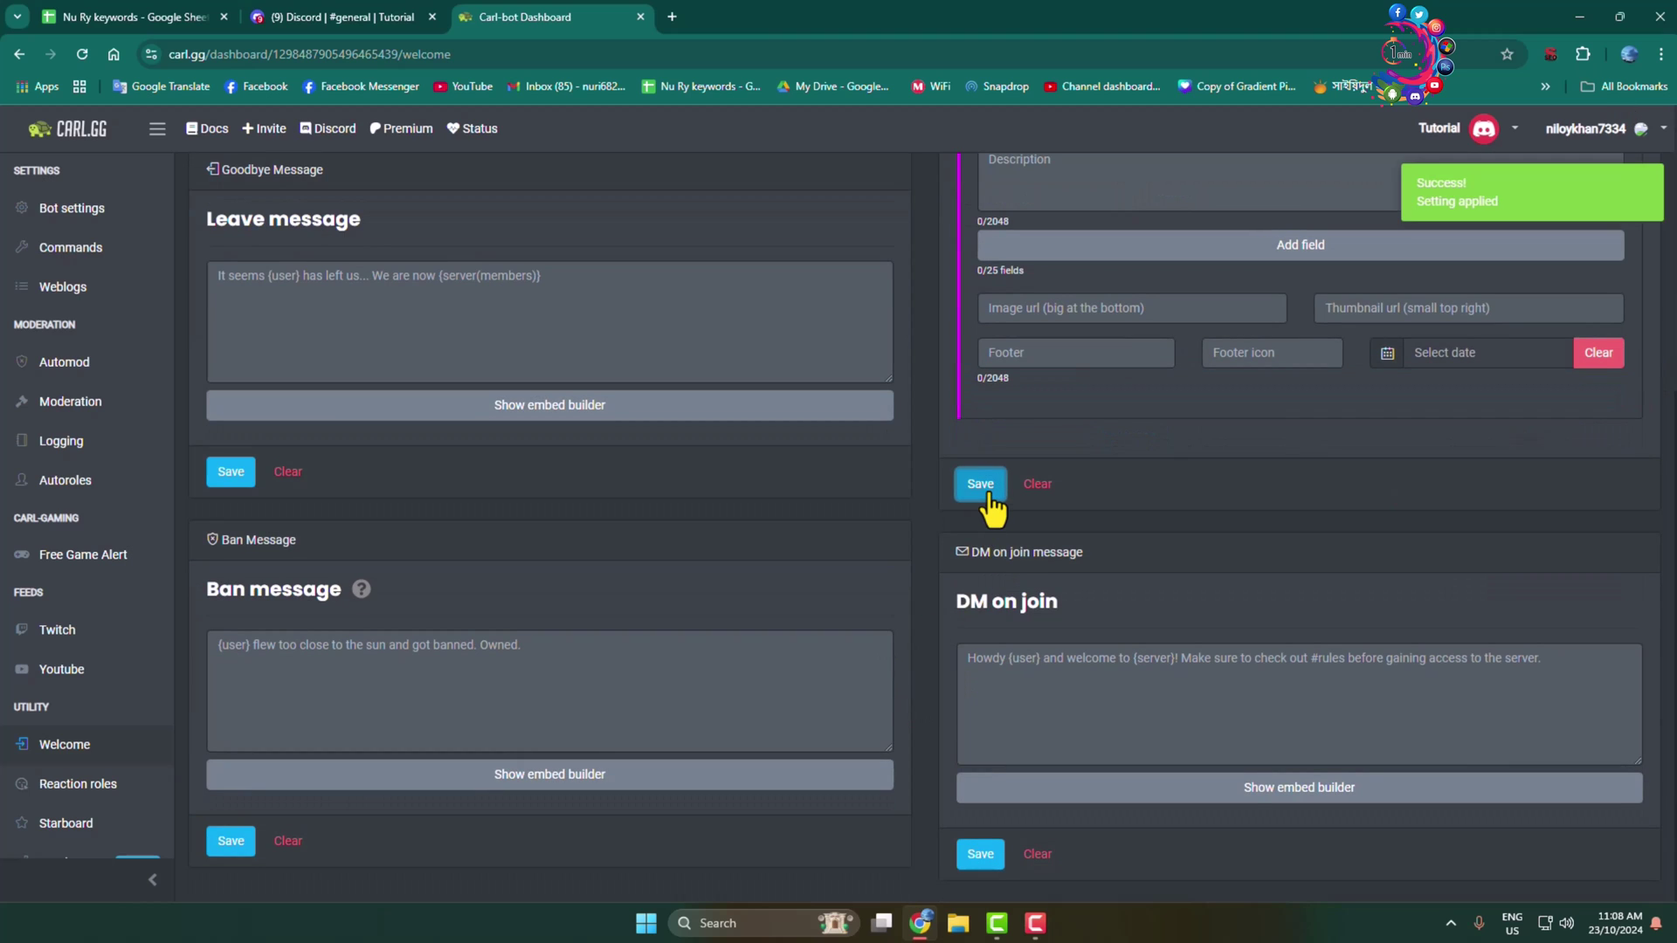
Close the Carl-bot dashboard tab with Ctrl+W
scroll(1162, 454, "up", 5)
left_click(1076, 298)
key("ctrl+w")
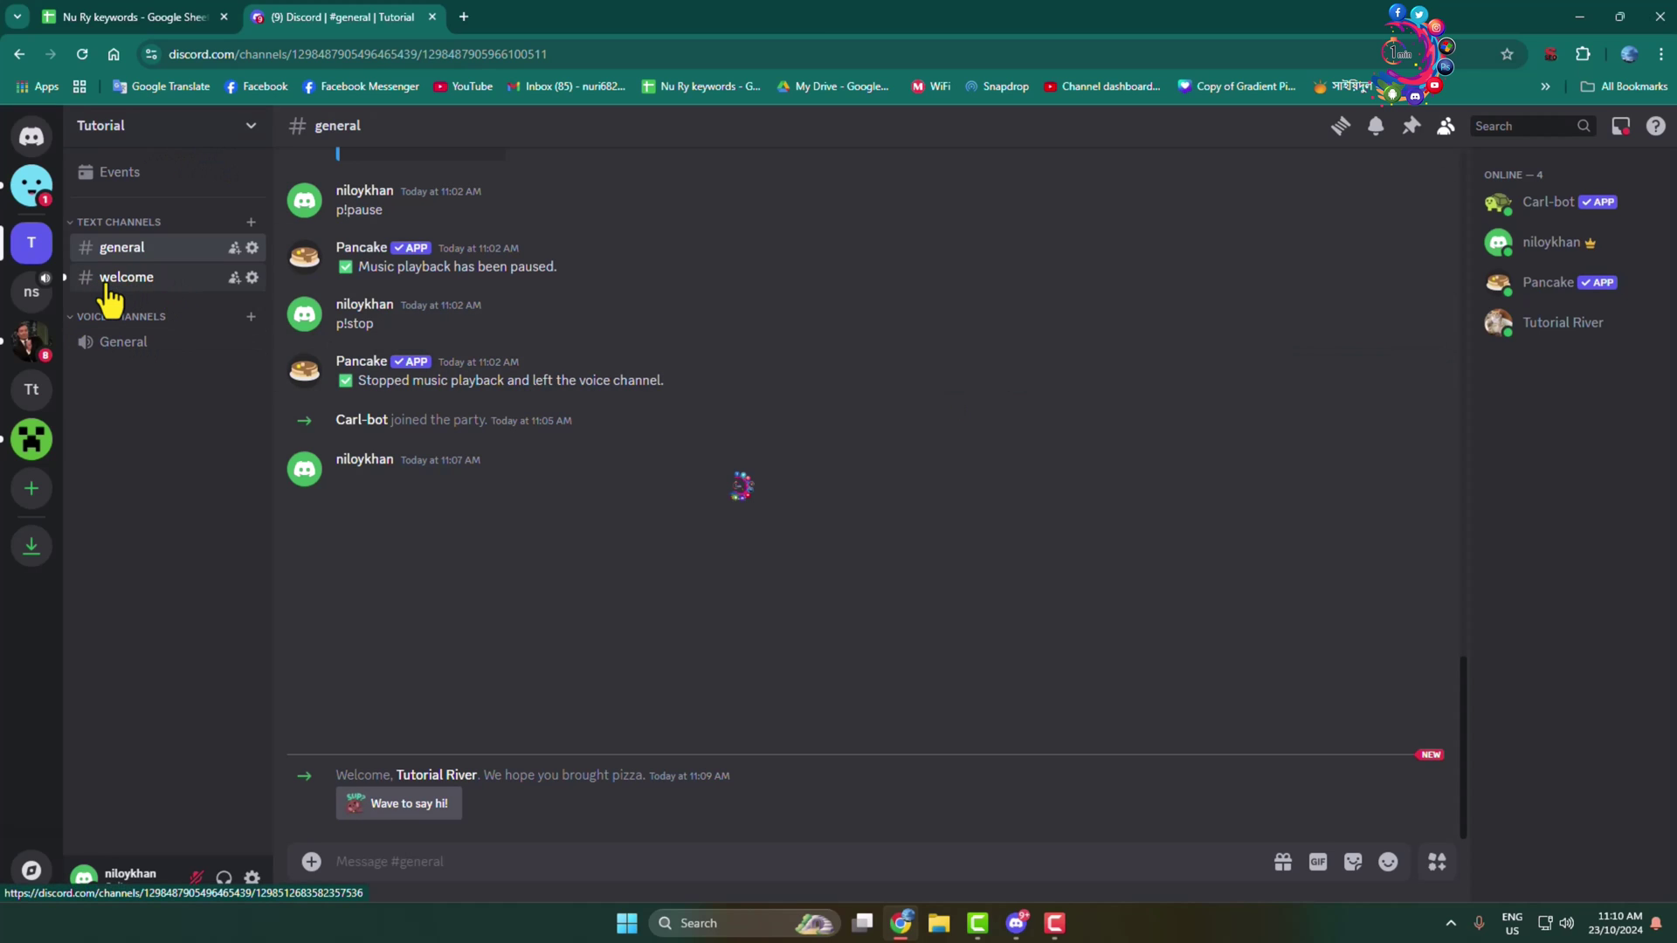
Add Carl-bot to the #welcome channel's permission overrides
left_click(253, 278)
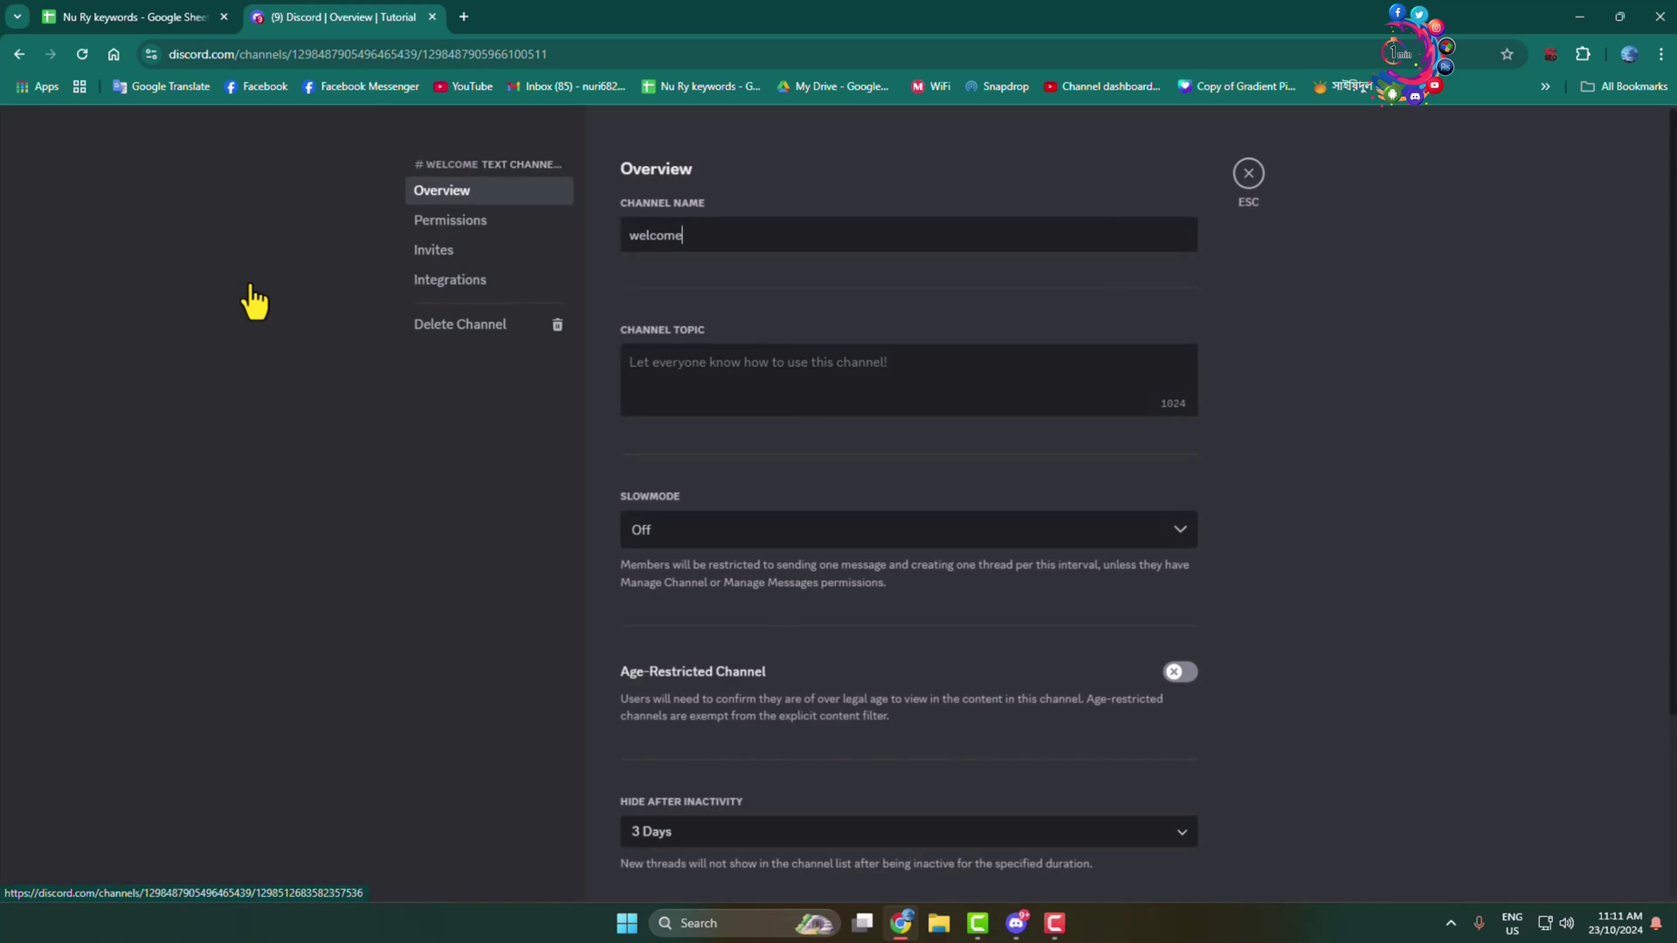
left_click(451, 224)
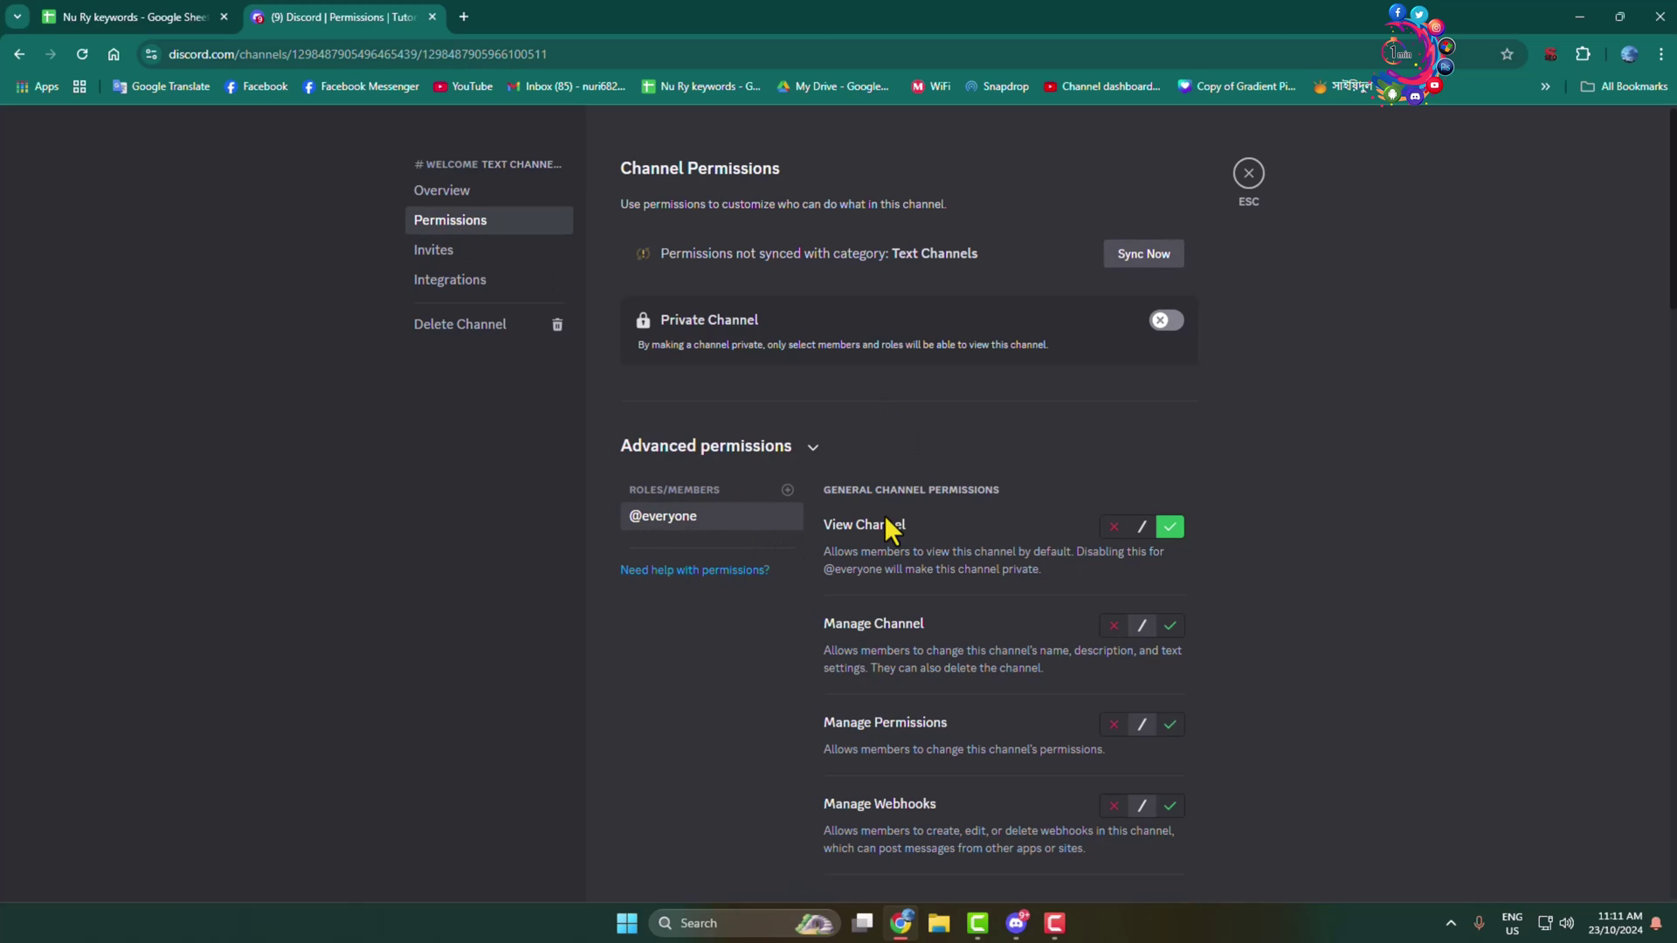
left_click(788, 490)
left_click(716, 736)
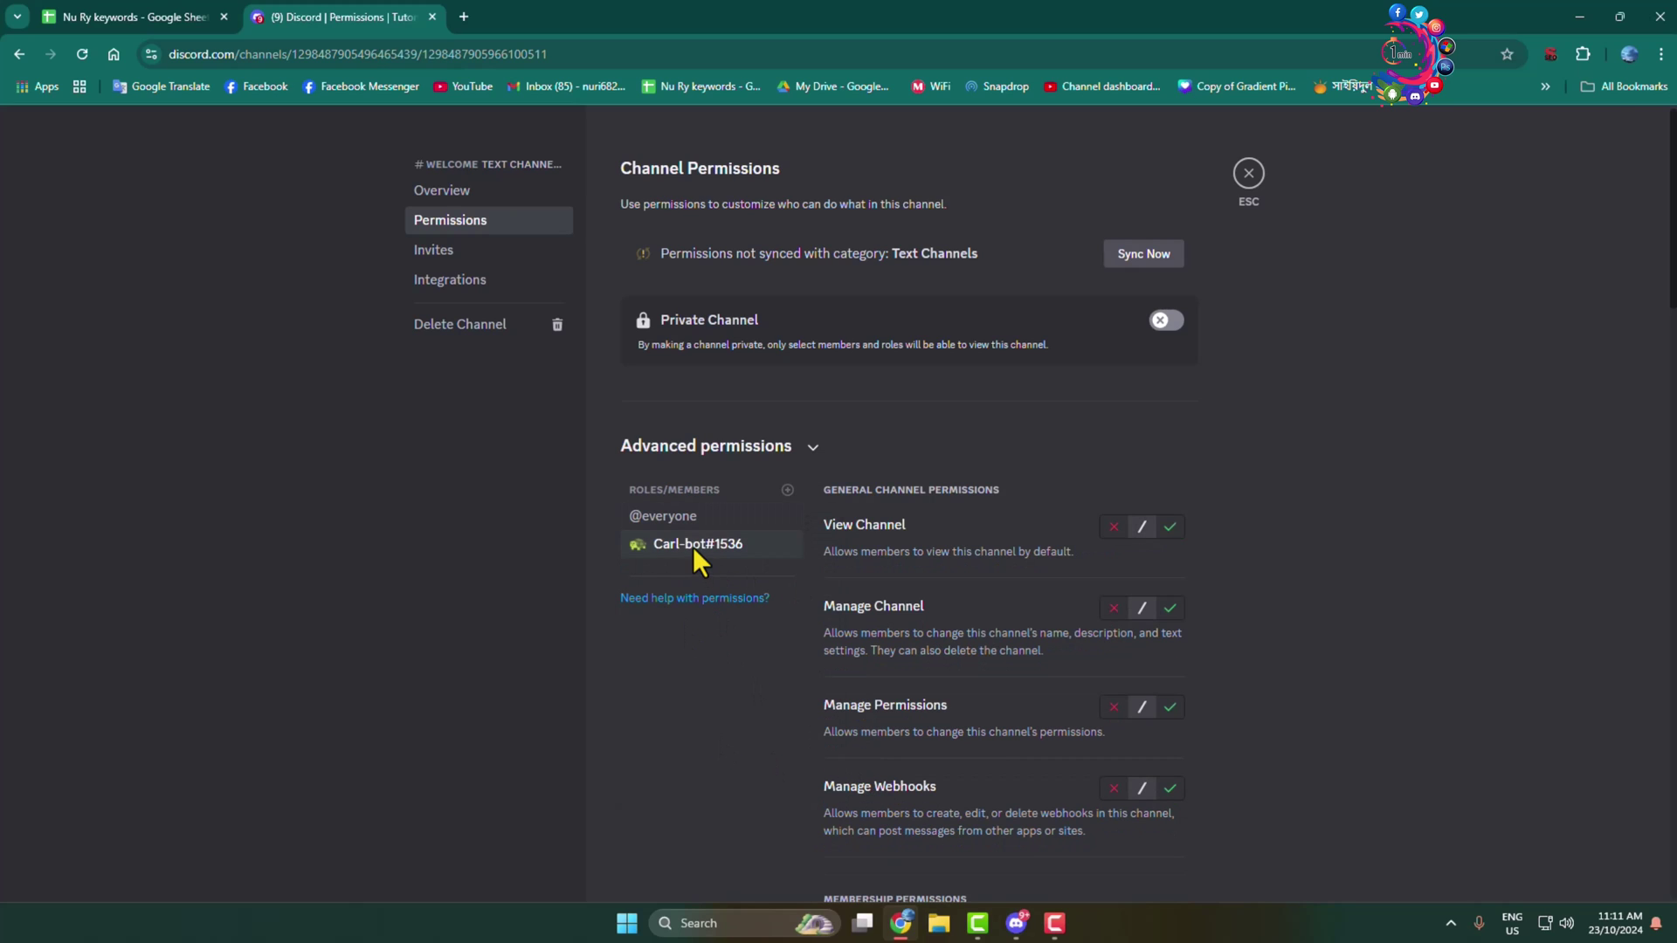
Allow Carl-bot View Channel and Send Messages, save, and close the channel settings
scroll(751, 543, "down", 2)
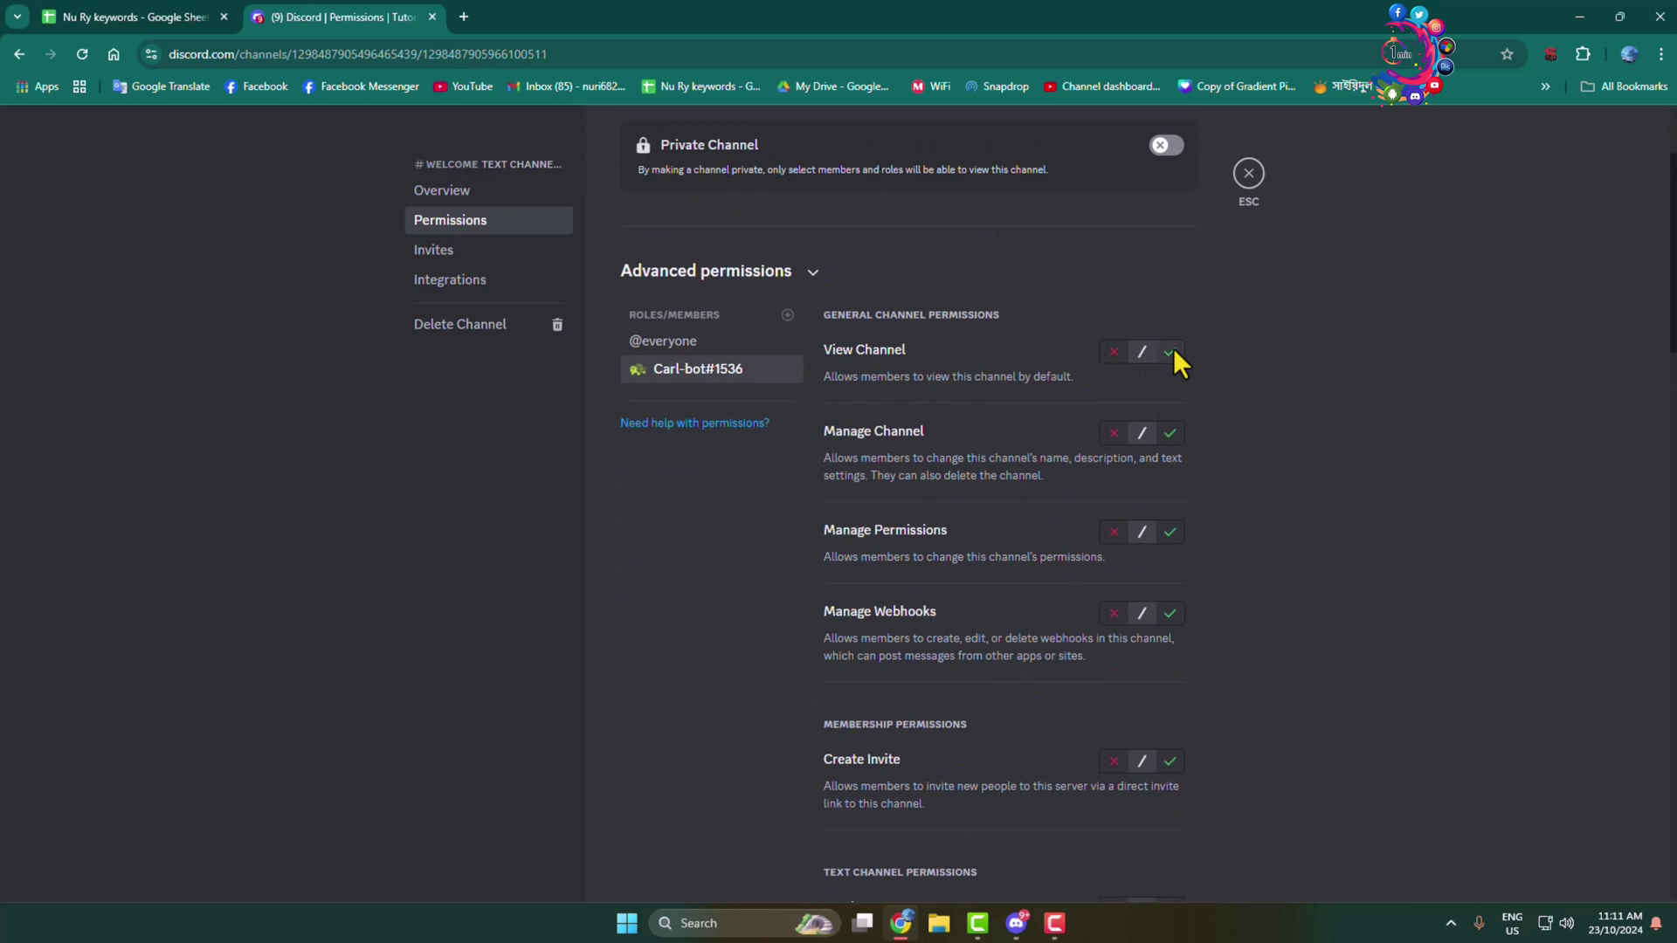
left_click(1170, 351)
scroll(1255, 383, "down", 4)
scroll(1241, 393, "down", 2)
left_click(1171, 385)
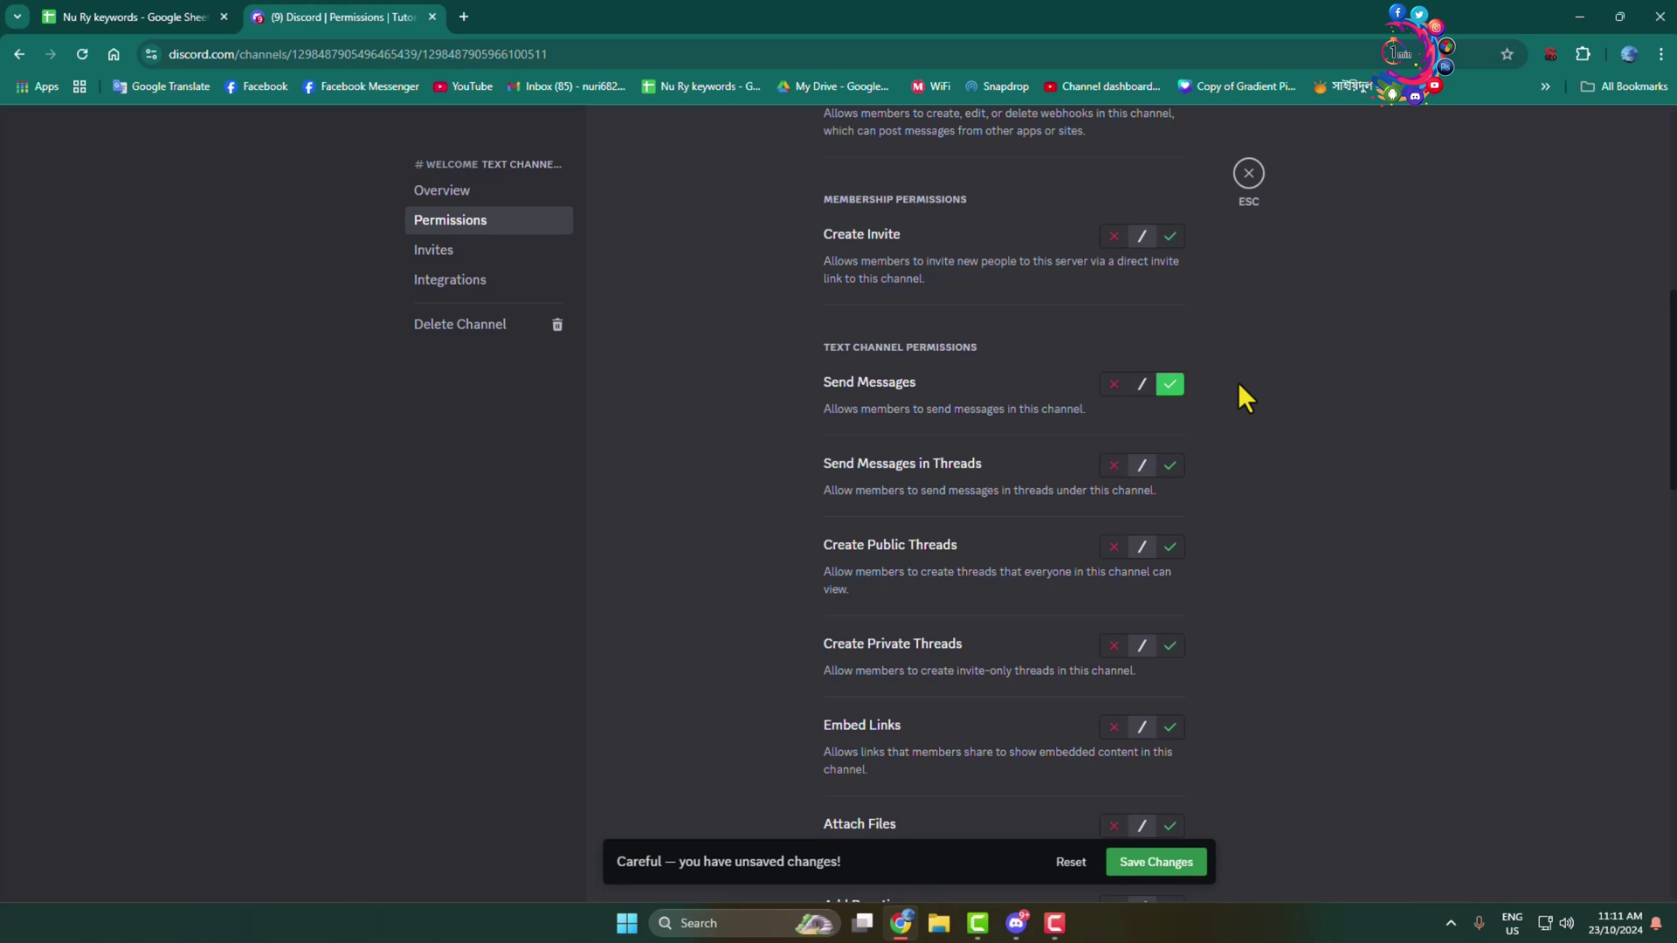
scroll(1239, 384, "down", 9)
scroll(1235, 394, "down", 5)
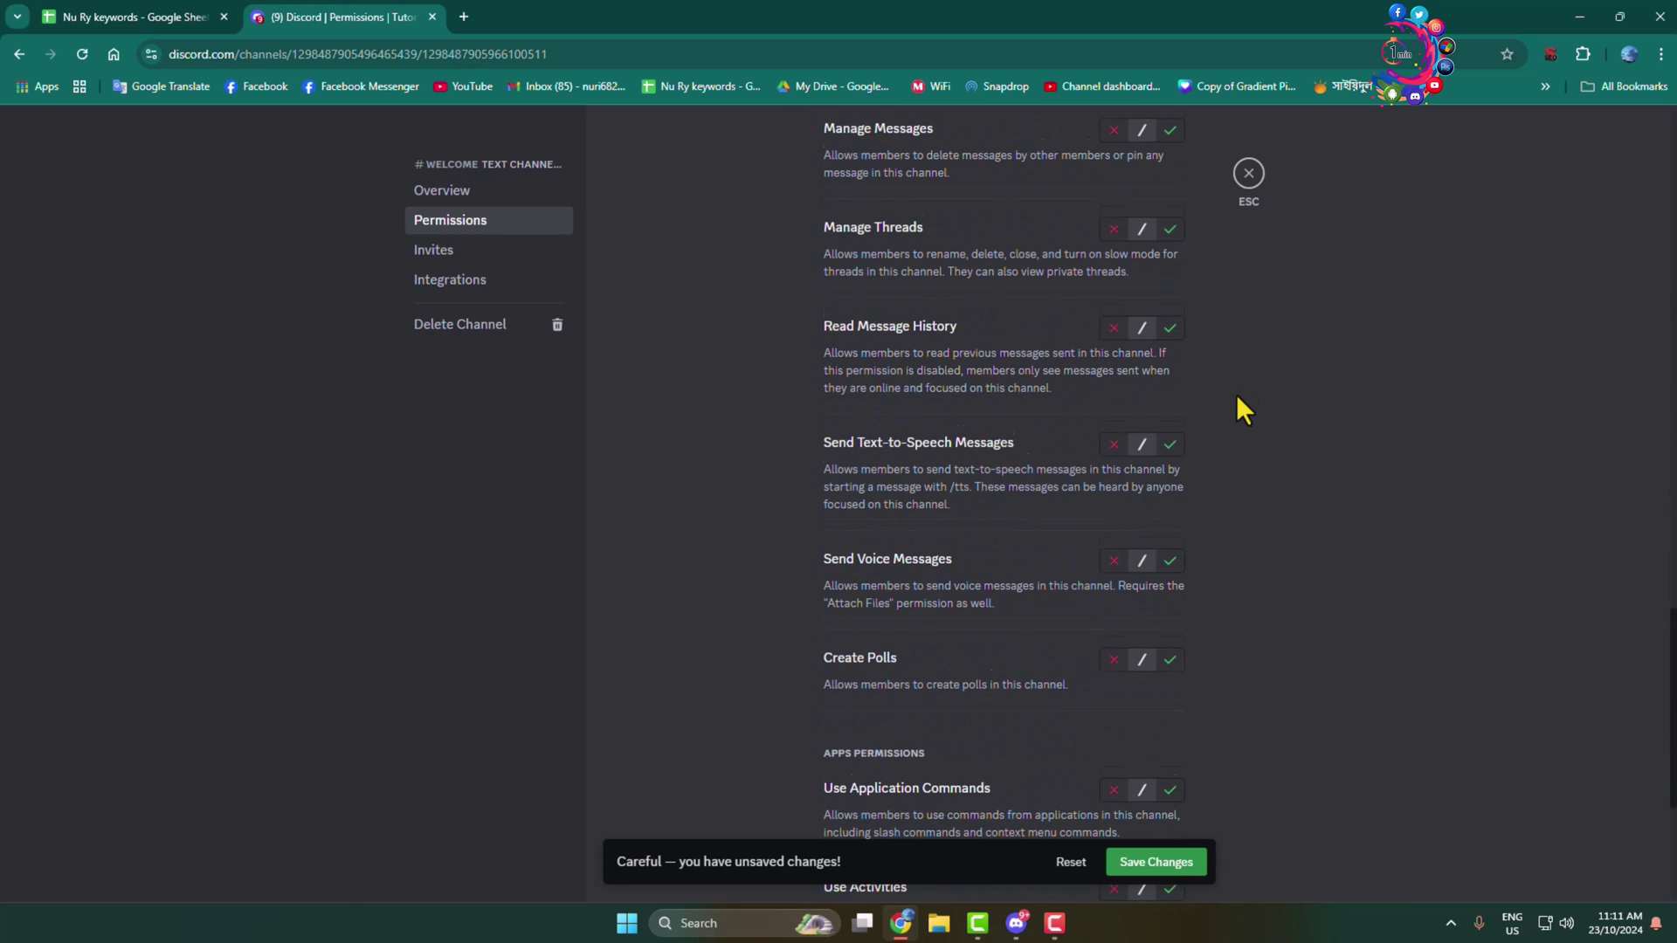
scroll(1235, 395, "down", 3)
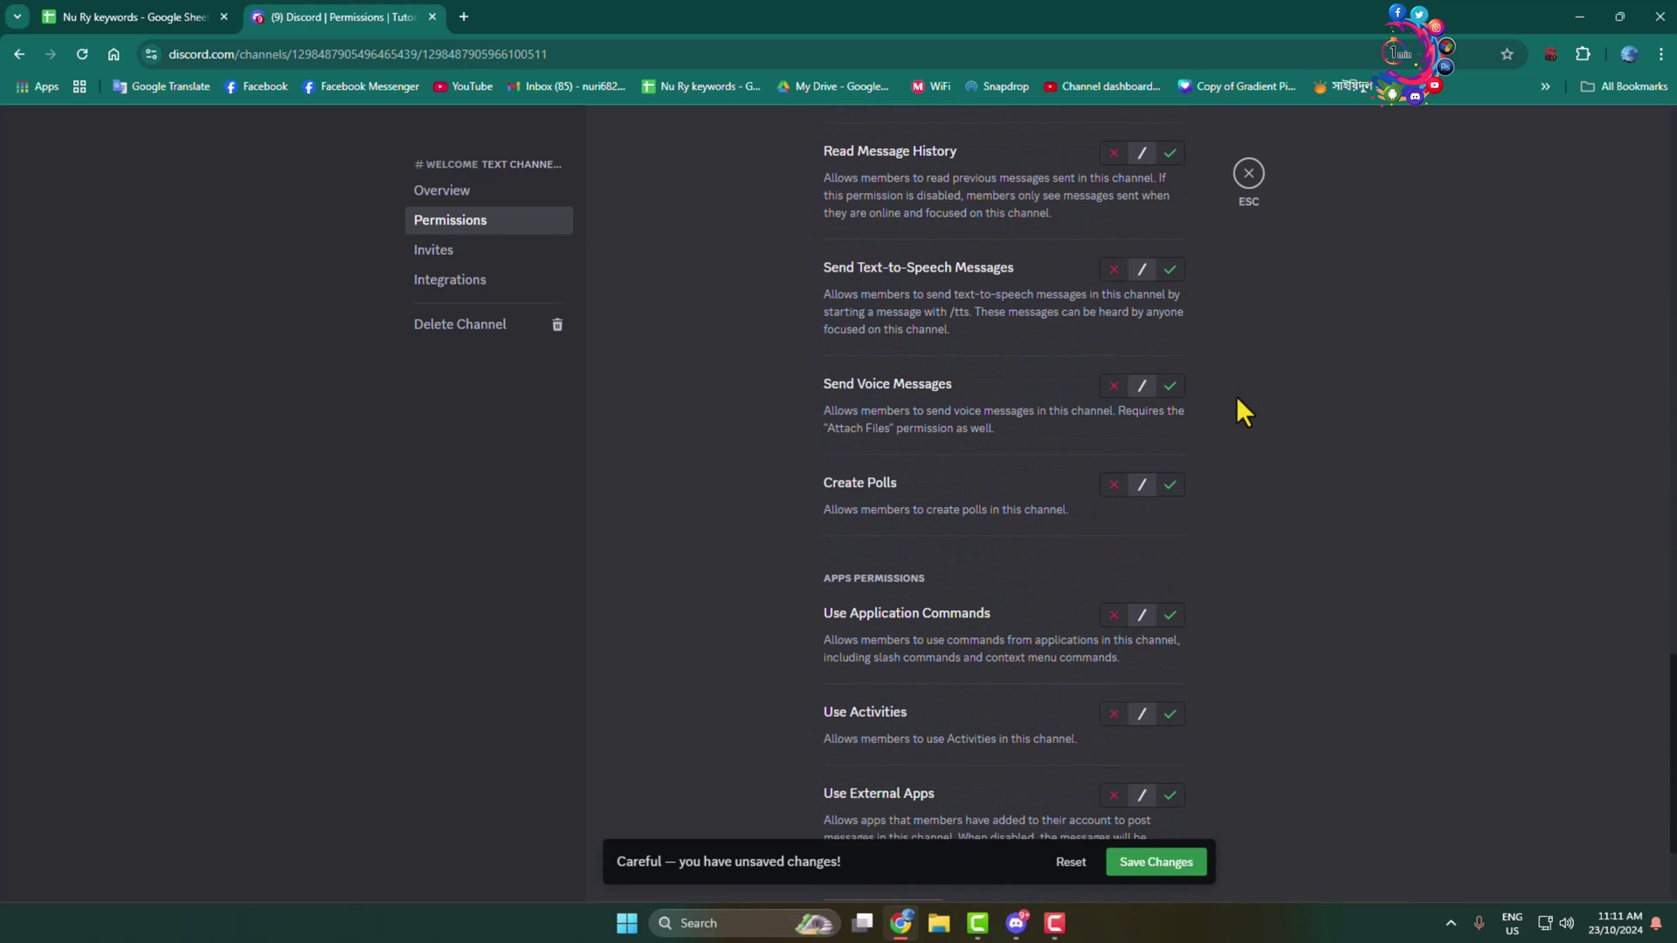
left_click(1152, 869)
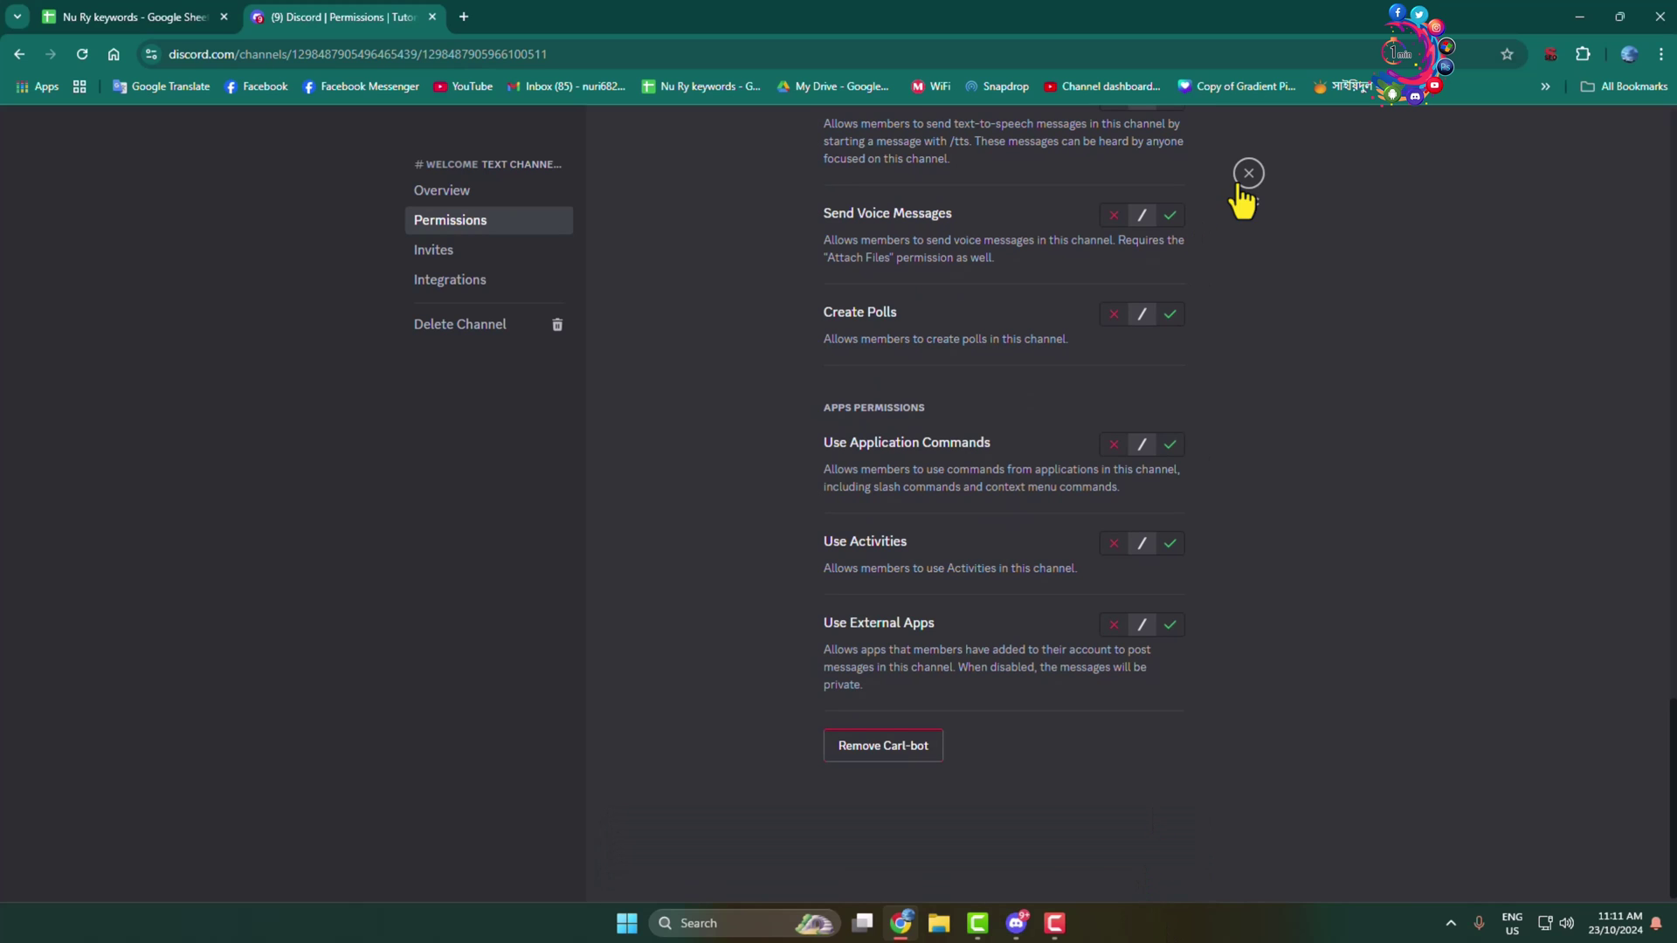
left_click(1249, 173)
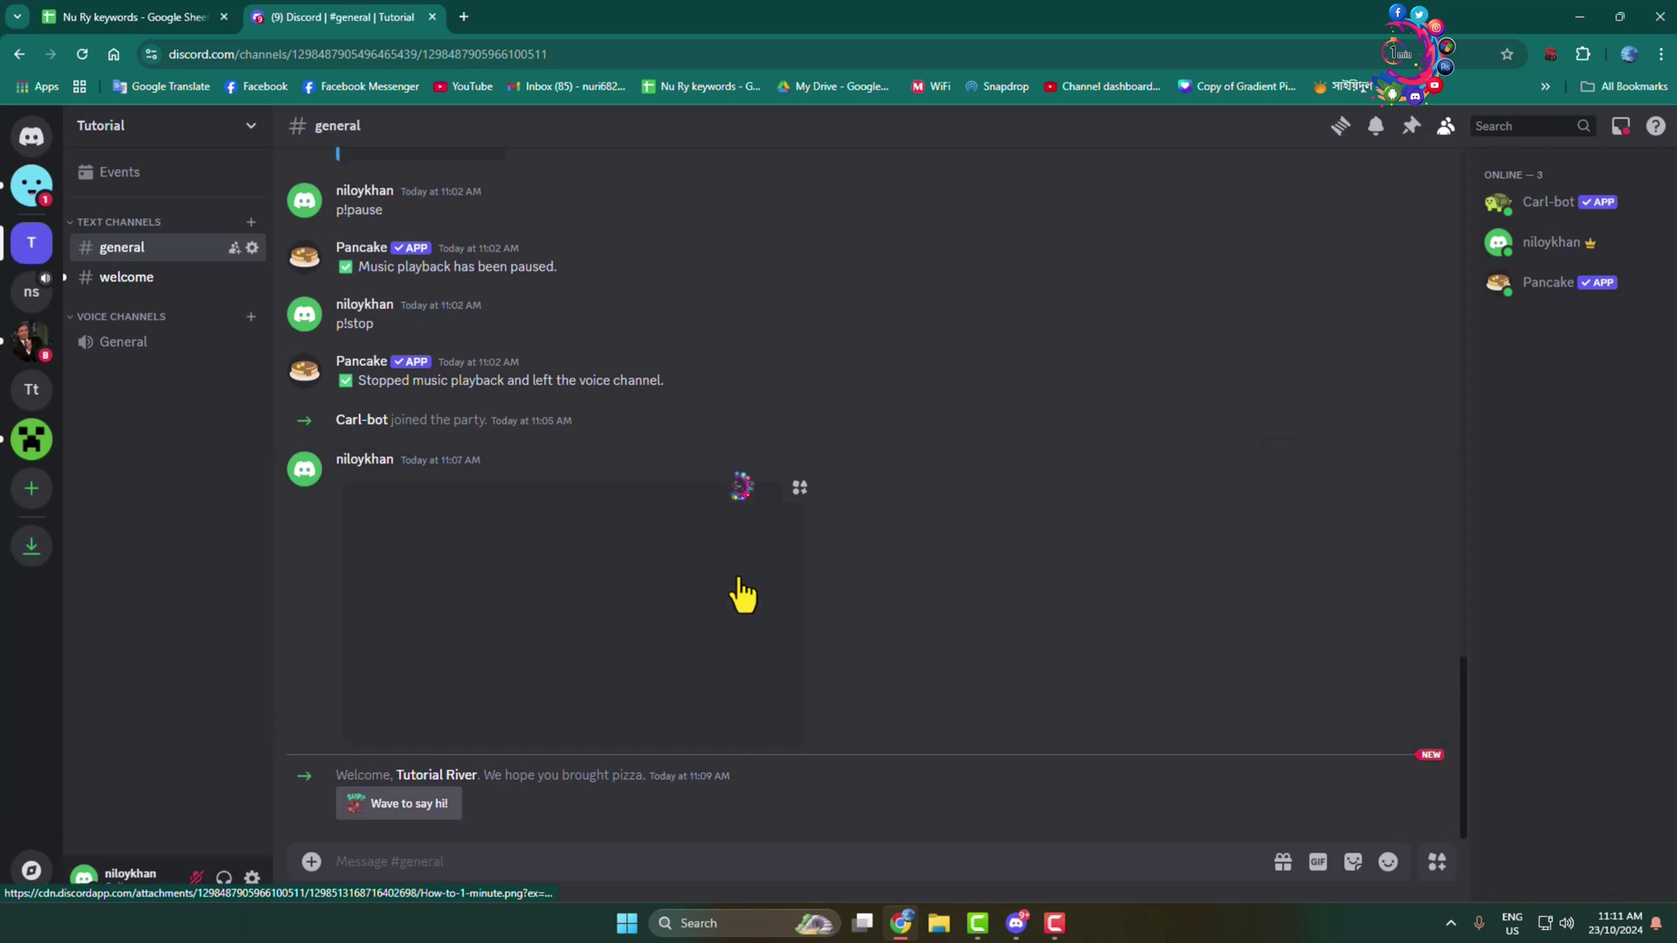
Send the test account an invite to the Tutorial server through Invite People
left_click(201, 140)
left_click(148, 214)
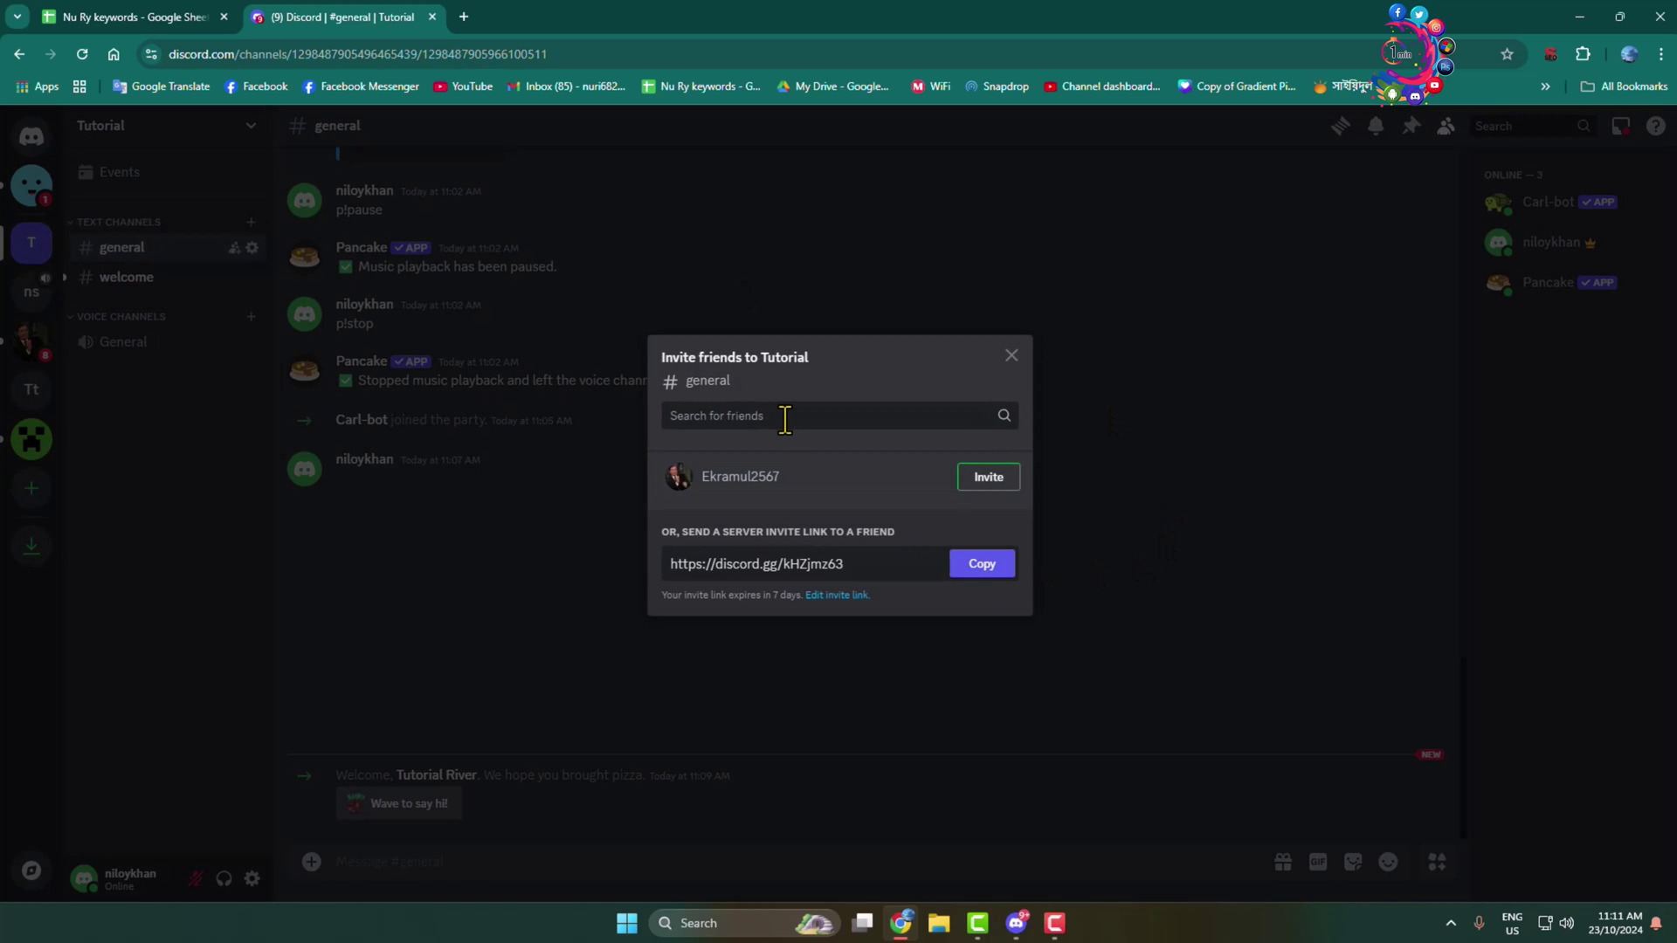
left_click(986, 477)
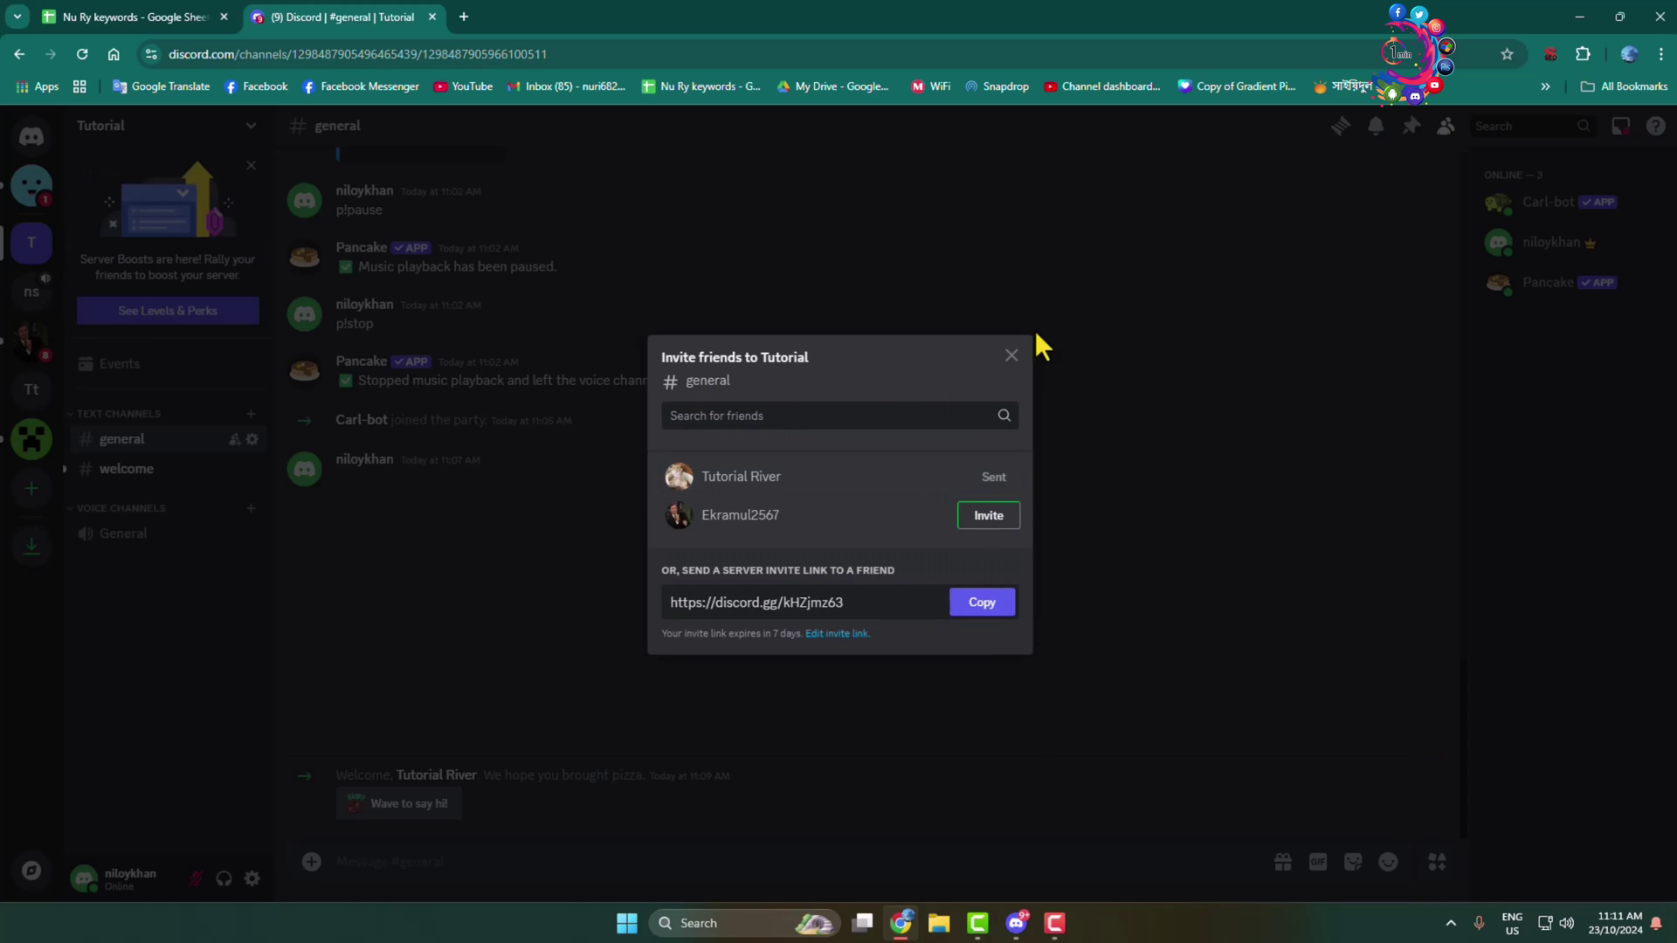
left_click(1012, 356)
Accept the invite in the desktop app, then check Carl-bot's 'Welcome to this Tutorial' greetings in #welcome
left_click(1018, 926)
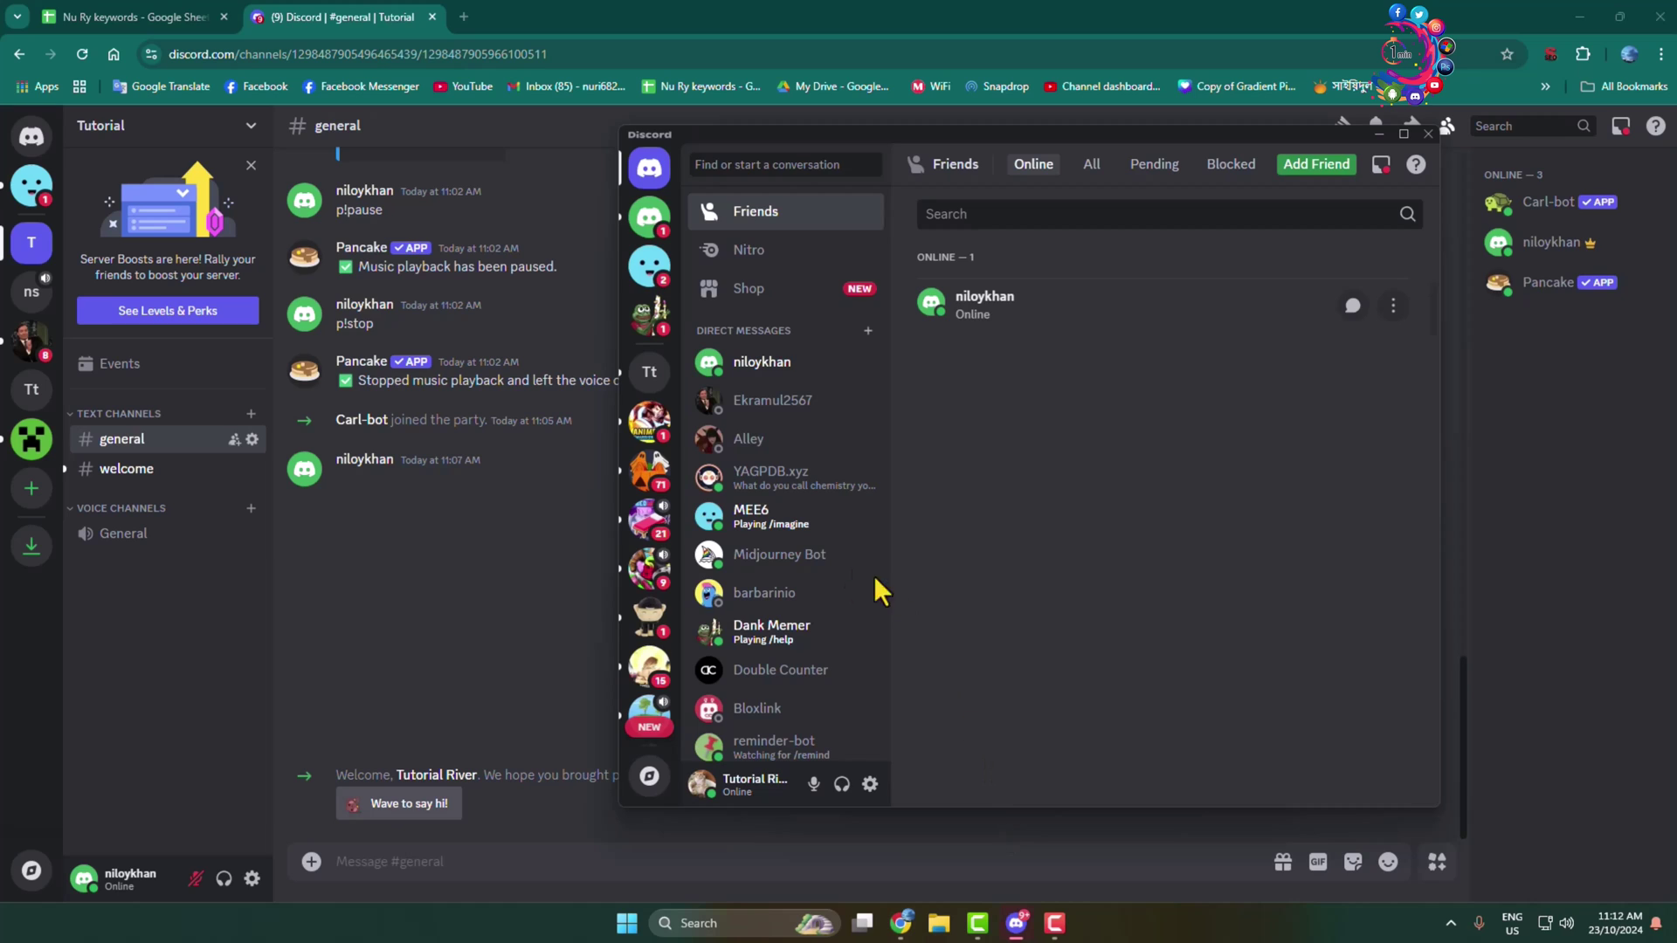
left_click(1004, 314)
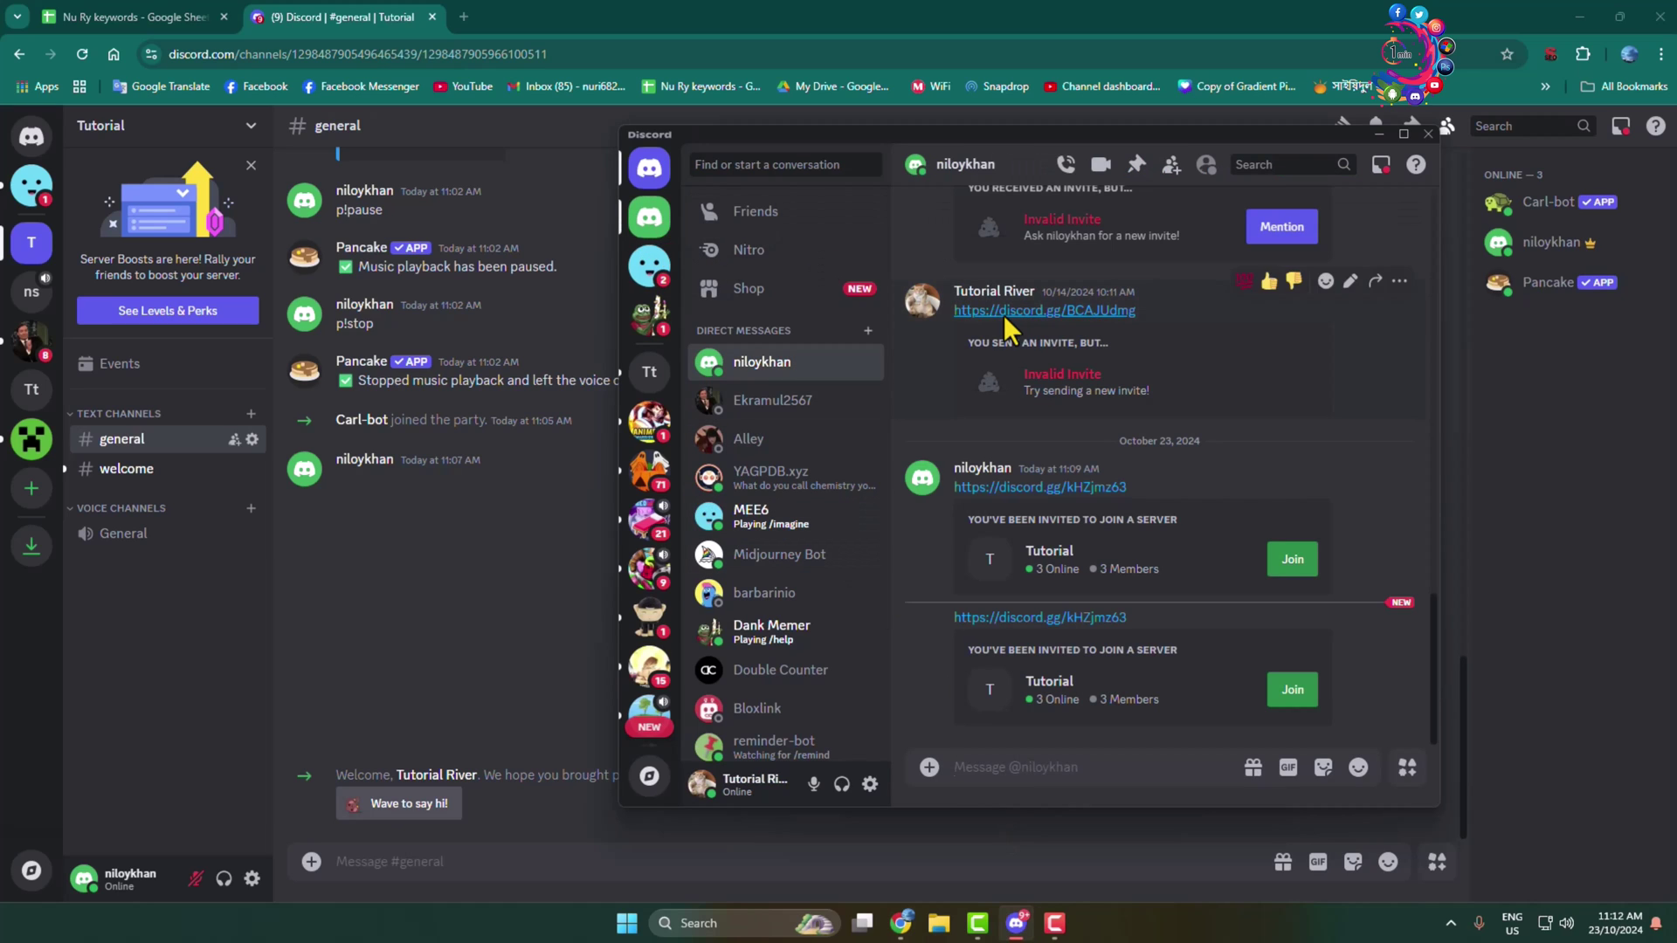
left_click(1294, 691)
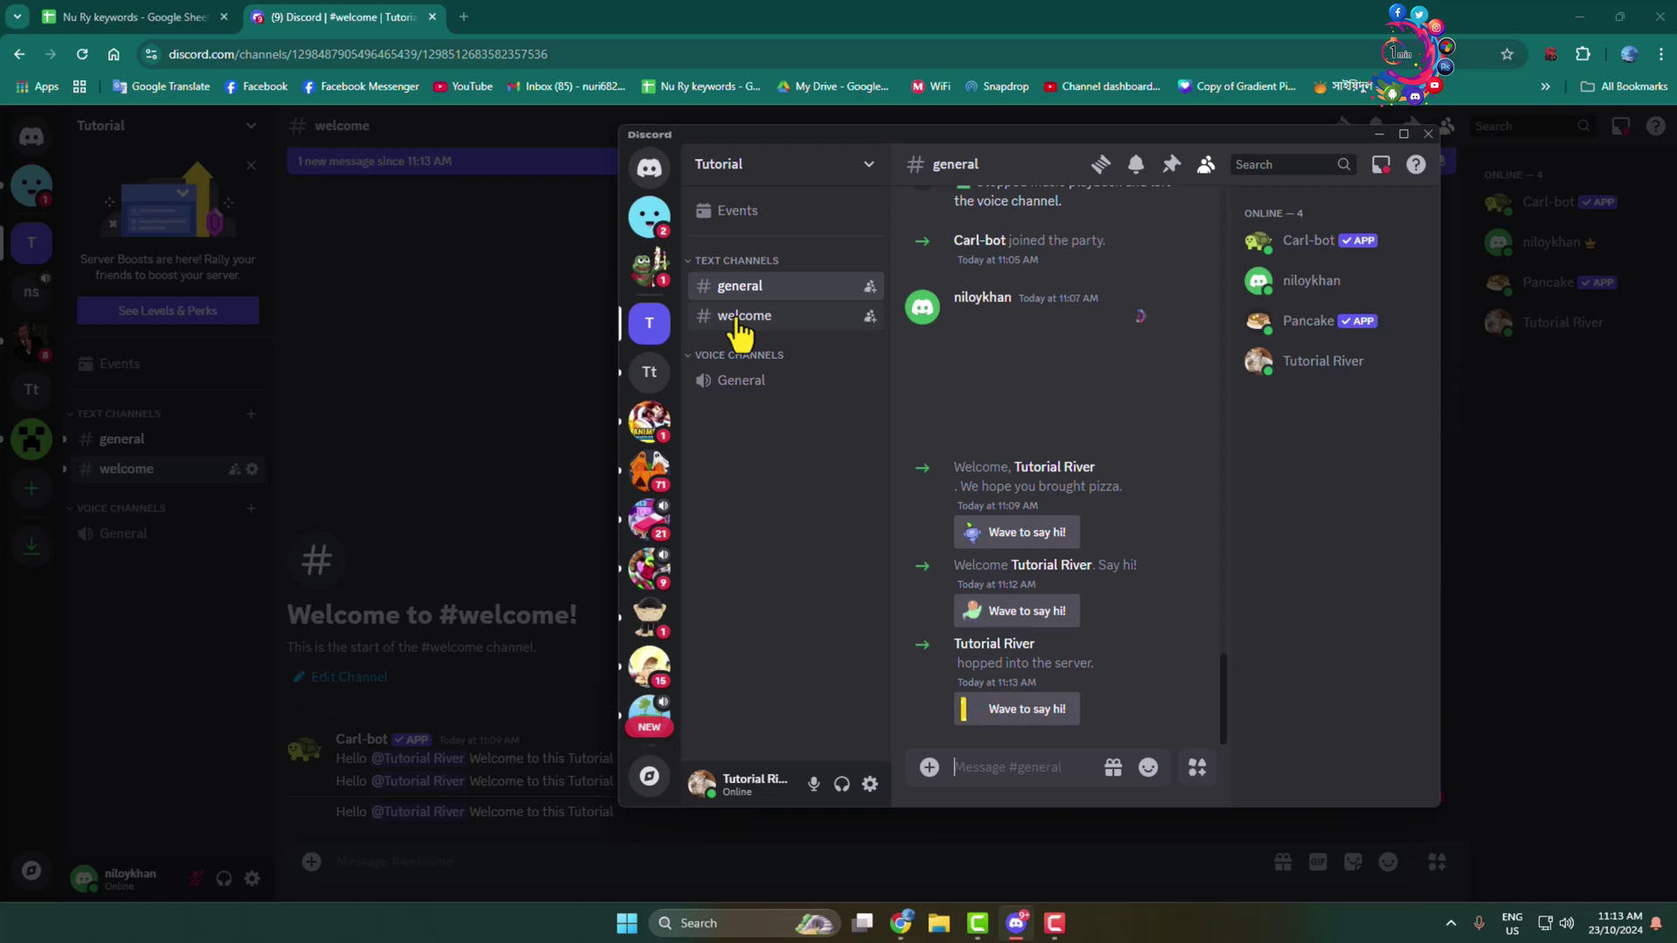
left_click(795, 327)
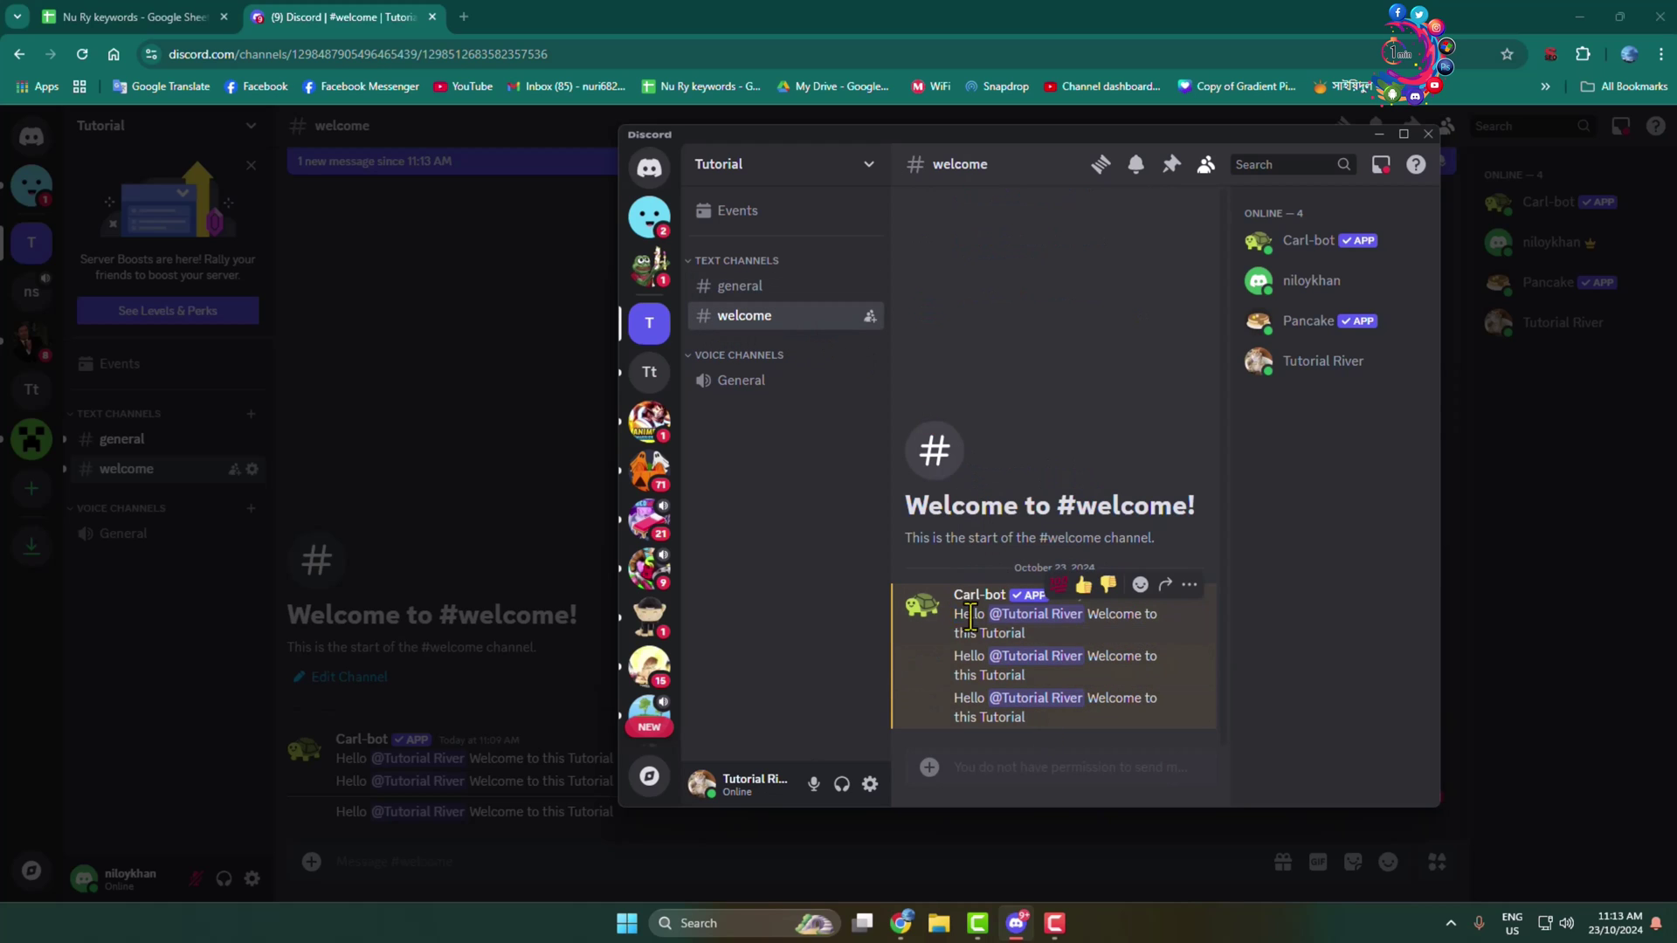
left_click_drag(954, 614, 1048, 725)
left_click(1047, 718)
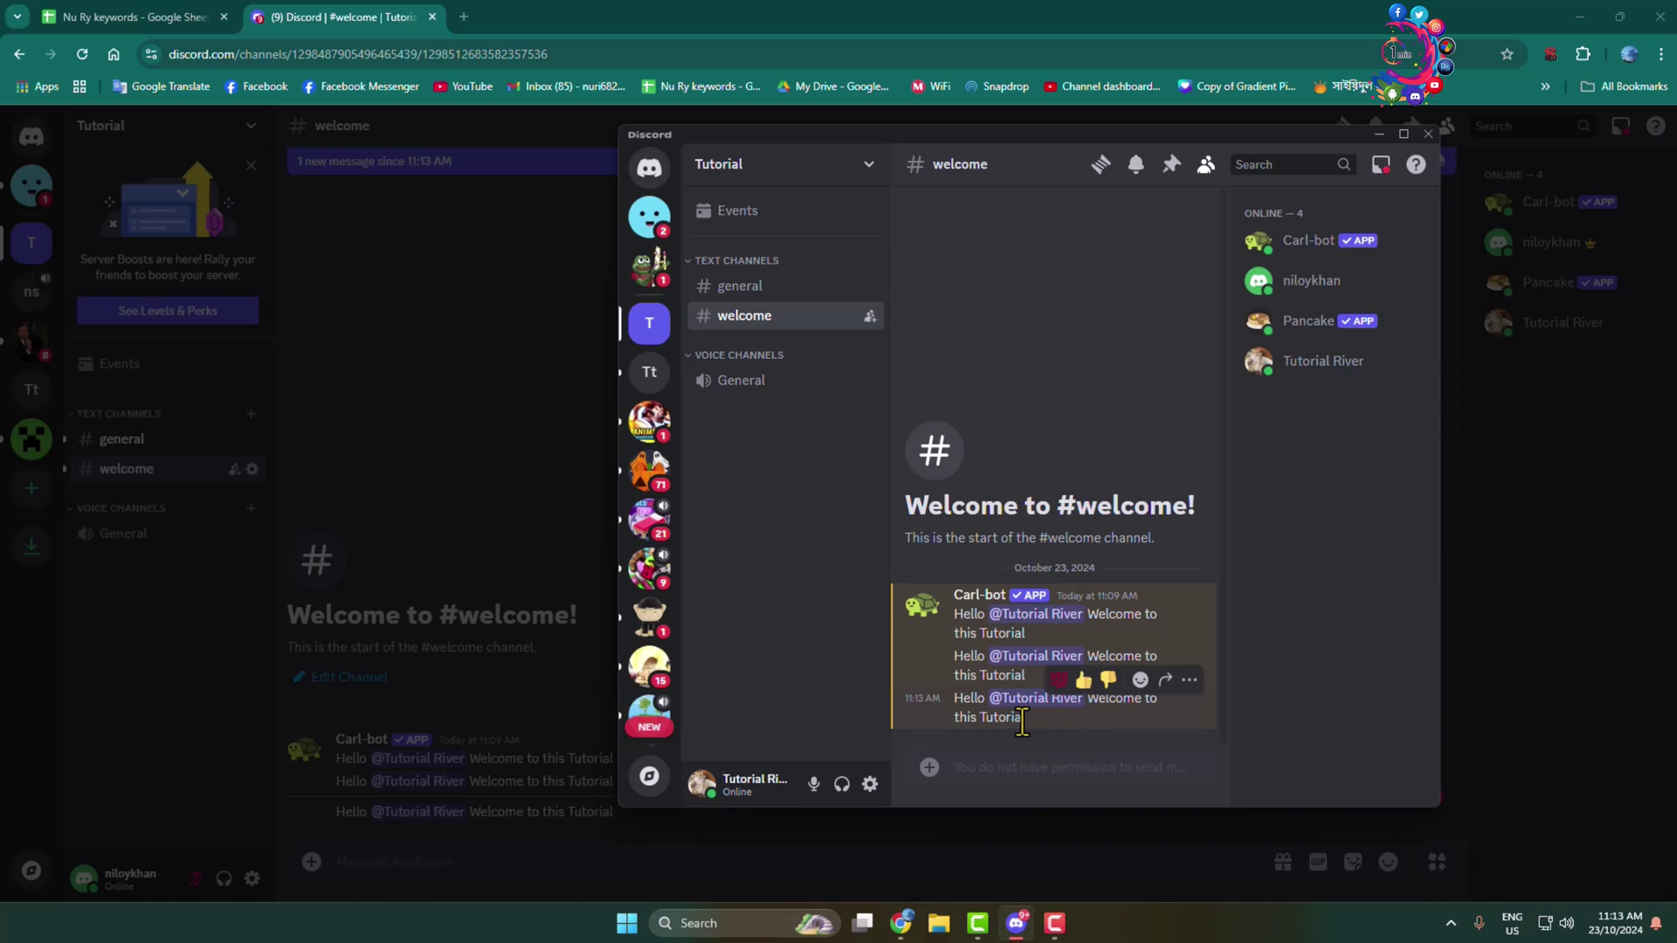